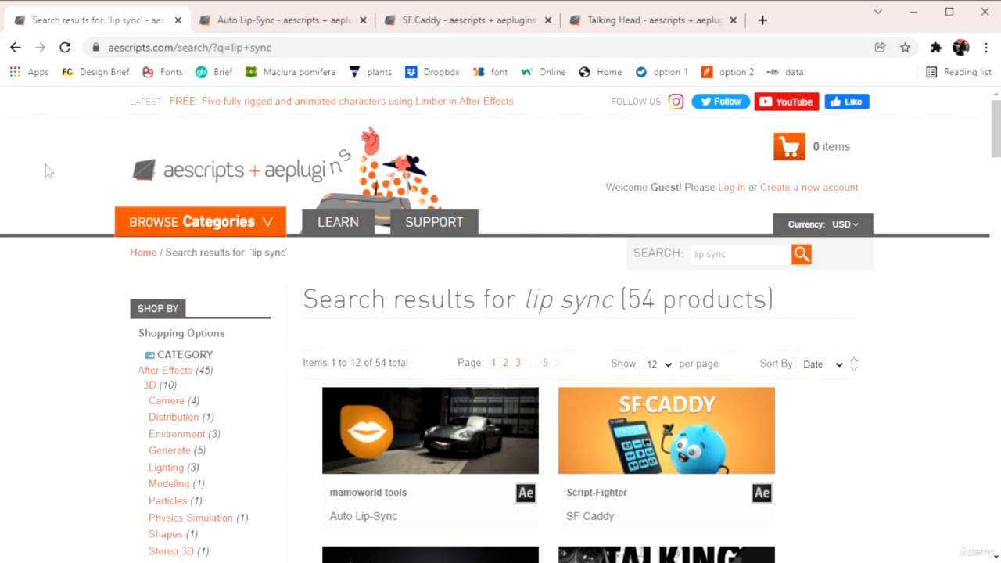
- Look through the lip sync search results and the category filters on aescripts
{"action": "scroll", "coordinate": [36, 227], "scroll_direction": "down", "scroll_amount": 7}
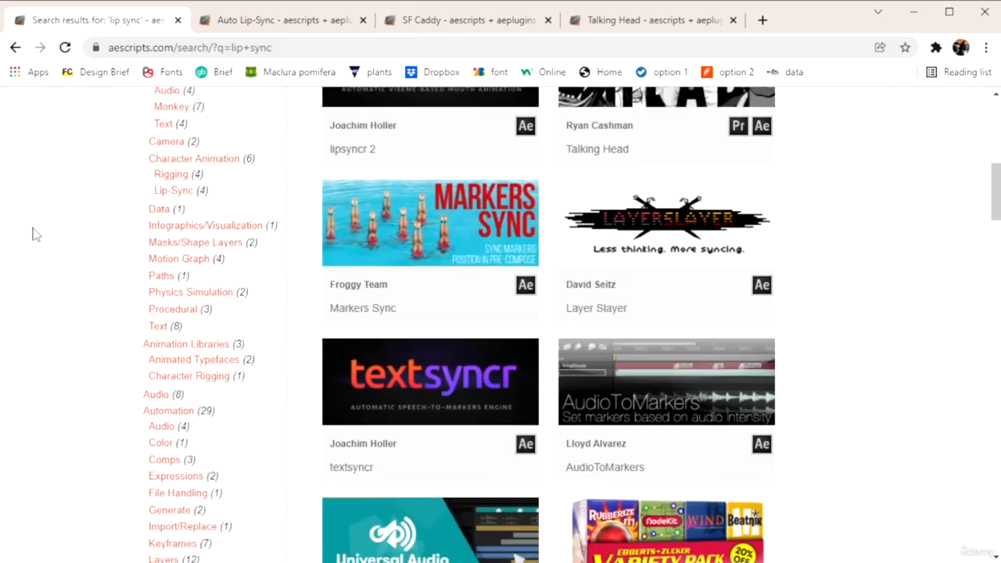
{"action": "scroll", "coordinate": [199, 244], "scroll_direction": "down", "scroll_amount": 3}
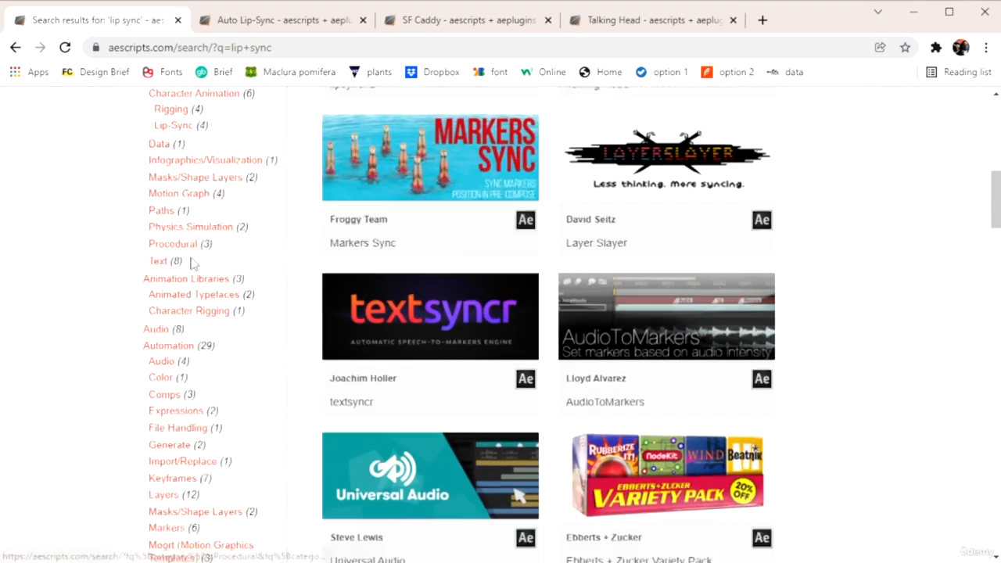
{"action": "scroll", "coordinate": [192, 251], "scroll_direction": "up", "scroll_amount": 9}
{"action": "scroll", "coordinate": [193, 246], "scroll_direction": "up", "scroll_amount": 1}
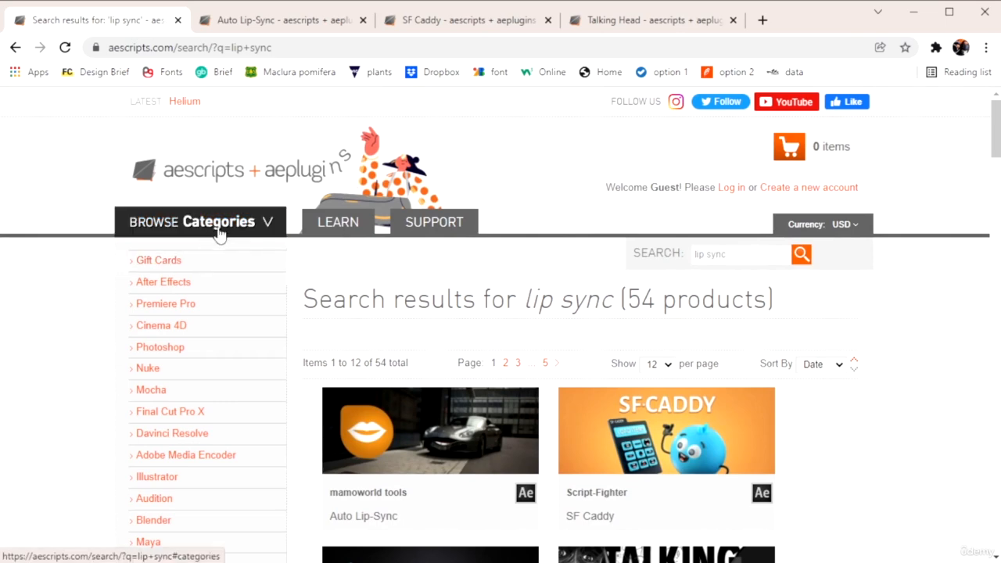
- Open the SF Caddy product page and review its price, description and lip-sync demo
{"action": "left_click", "coordinate": [463, 27]}
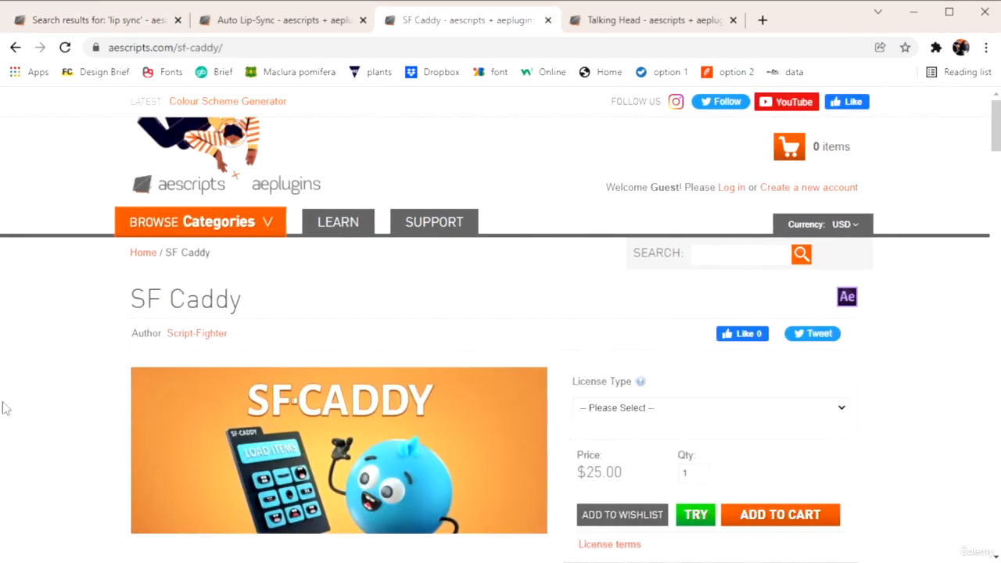
{"action": "scroll", "coordinate": [4, 407], "scroll_direction": "down", "scroll_amount": 1}
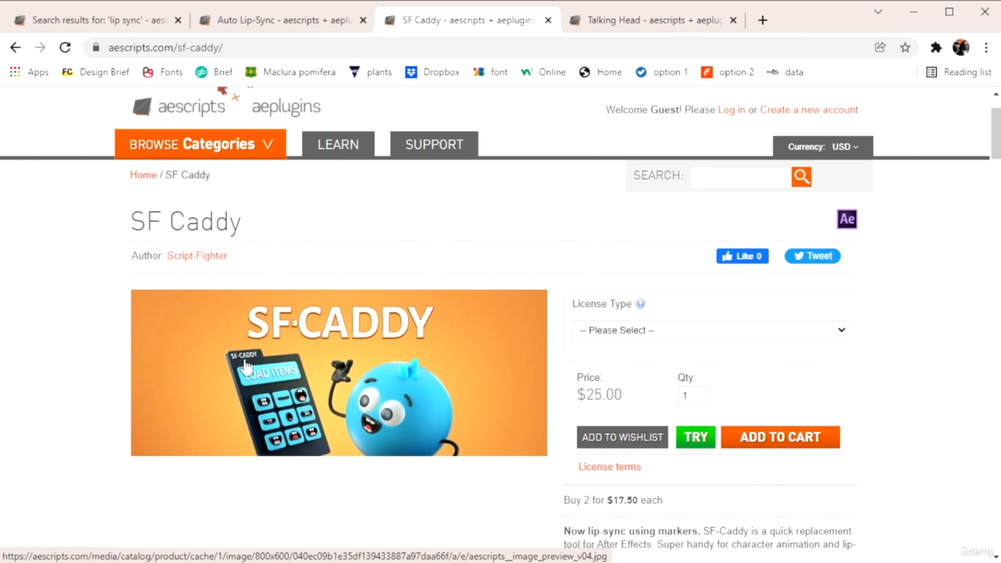
{"action": "scroll", "coordinate": [457, 391], "scroll_direction": "down", "scroll_amount": 2}
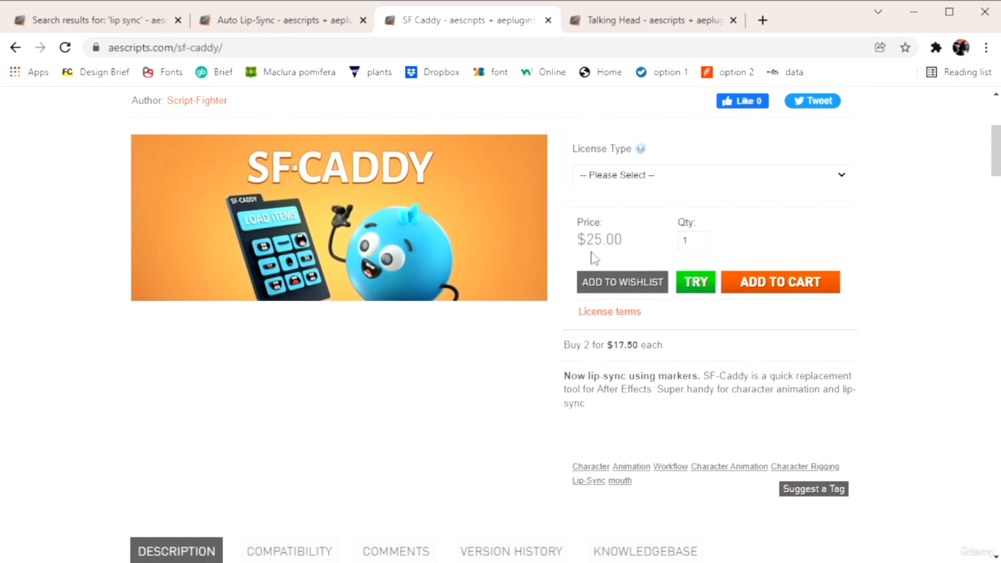
{"action": "scroll", "coordinate": [592, 258], "scroll_direction": "down", "scroll_amount": 5}
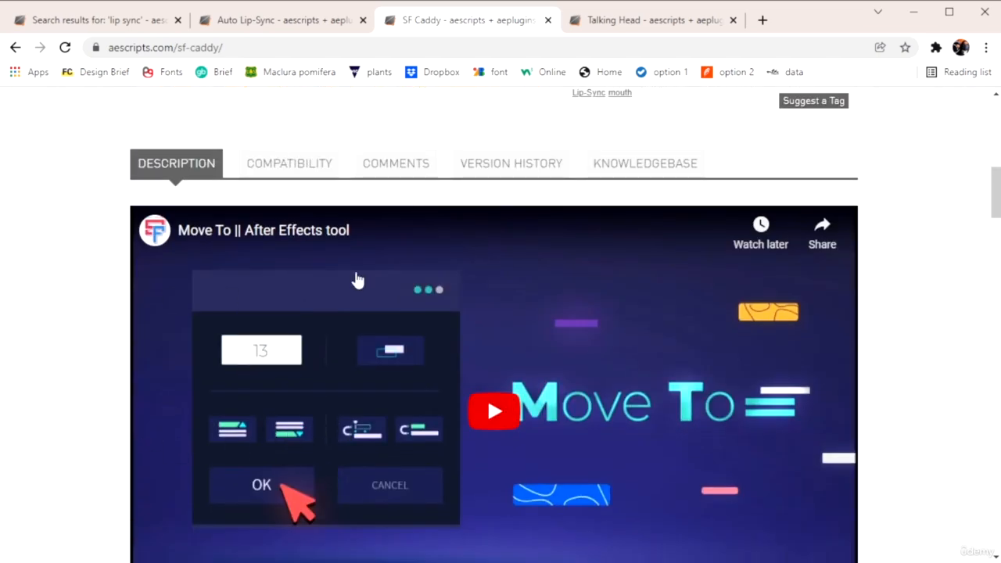
{"action": "scroll", "coordinate": [352, 276], "scroll_direction": "down", "scroll_amount": 2}
{"action": "scroll", "coordinate": [235, 235], "scroll_direction": "up", "scroll_amount": 1}
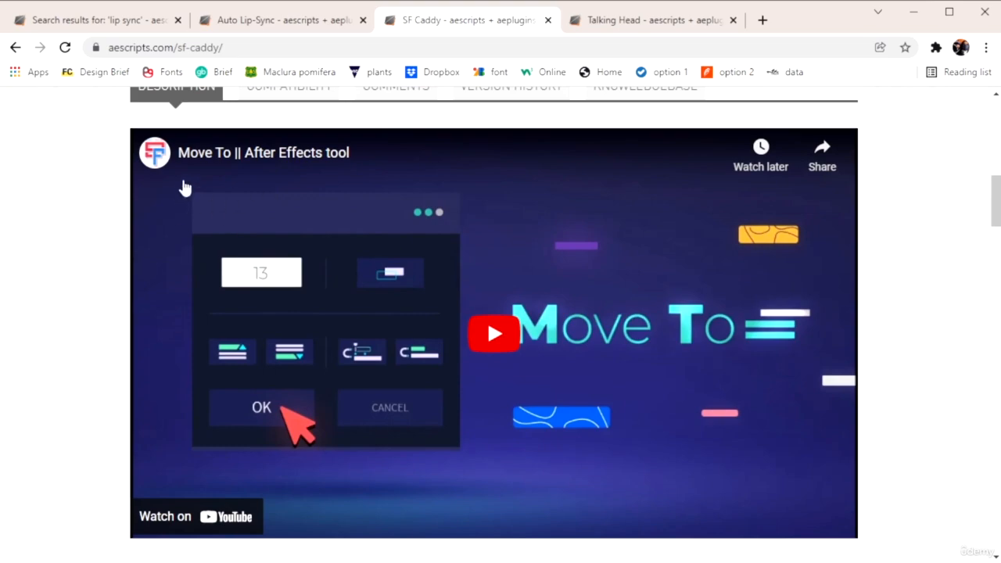
{"action": "scroll", "coordinate": [590, 353], "scroll_direction": "down", "scroll_amount": 7}
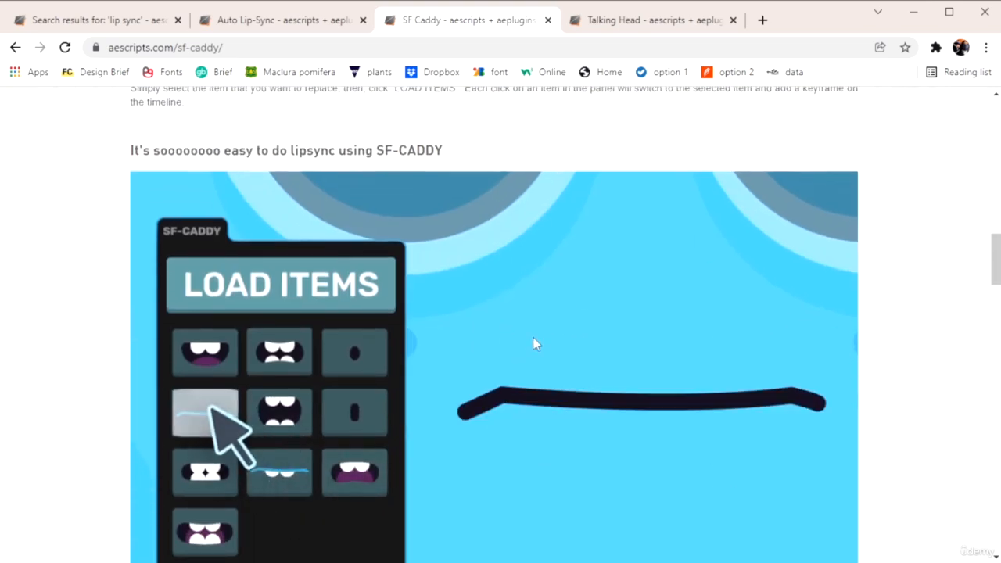
{"action": "scroll", "coordinate": [535, 344], "scroll_direction": "down", "scroll_amount": 1}
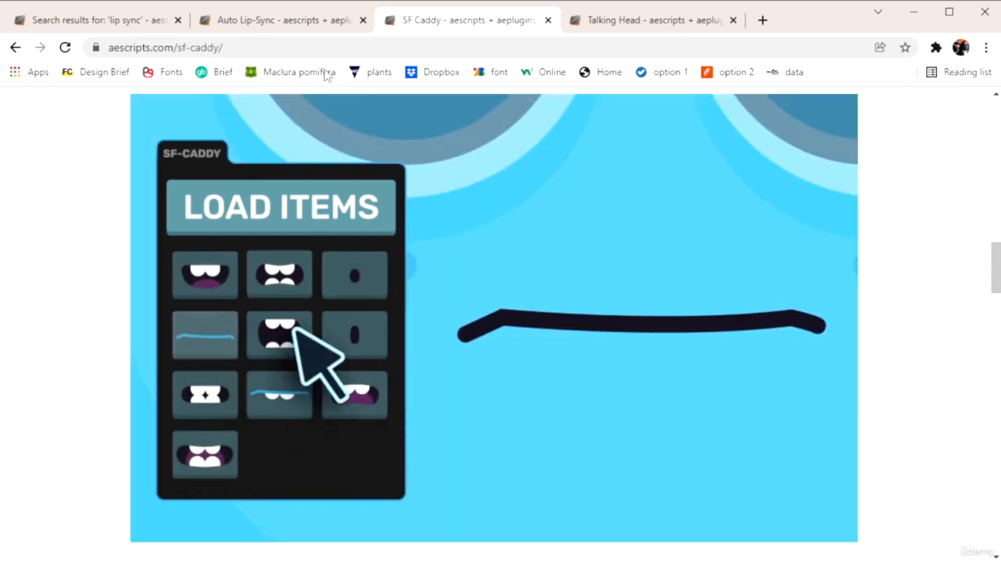
- Switch to the Auto Lip-Sync product page and examine its price, features, talking-character examples and wizard steps
{"action": "left_click", "coordinate": [317, 20]}
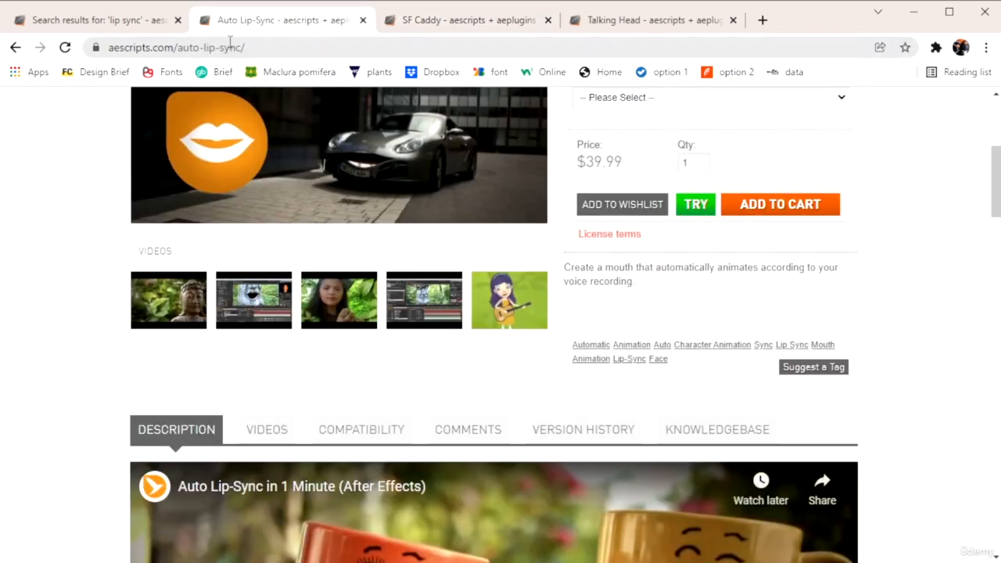
{"action": "scroll", "coordinate": [509, 239], "scroll_direction": "up", "scroll_amount": 2}
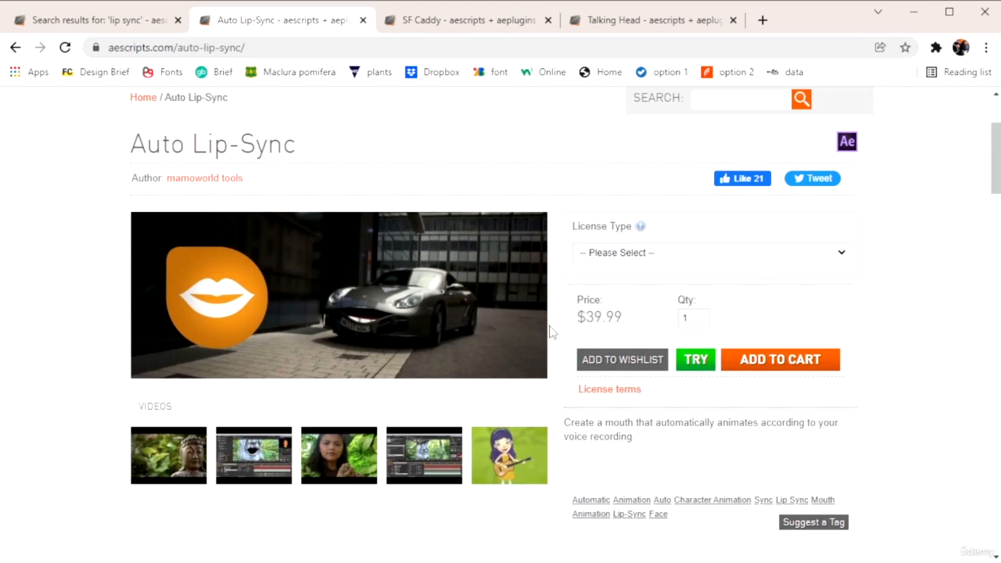
{"action": "scroll", "coordinate": [551, 332], "scroll_direction": "down", "scroll_amount": 6}
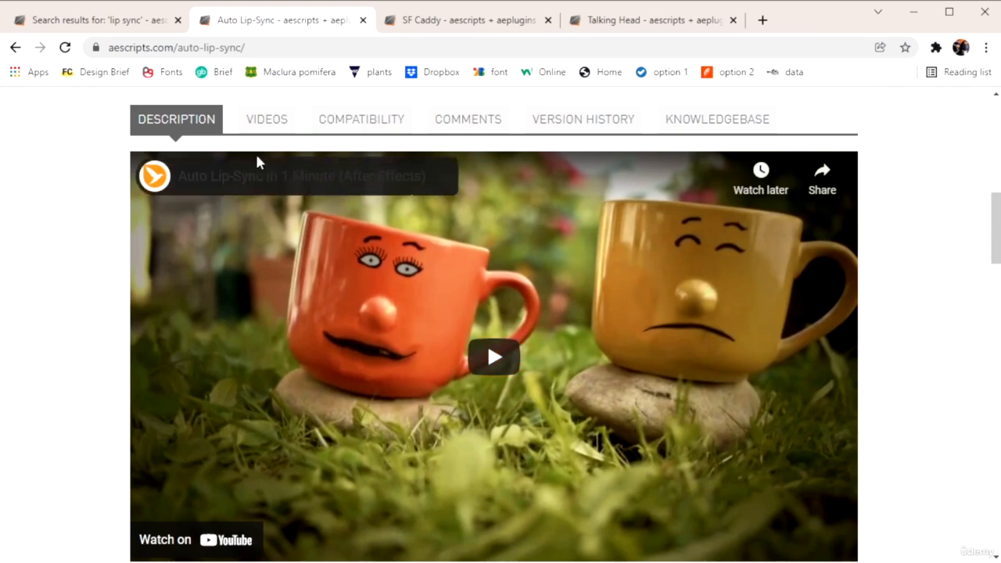
{"action": "scroll", "coordinate": [50, 245], "scroll_direction": "down", "scroll_amount": 7}
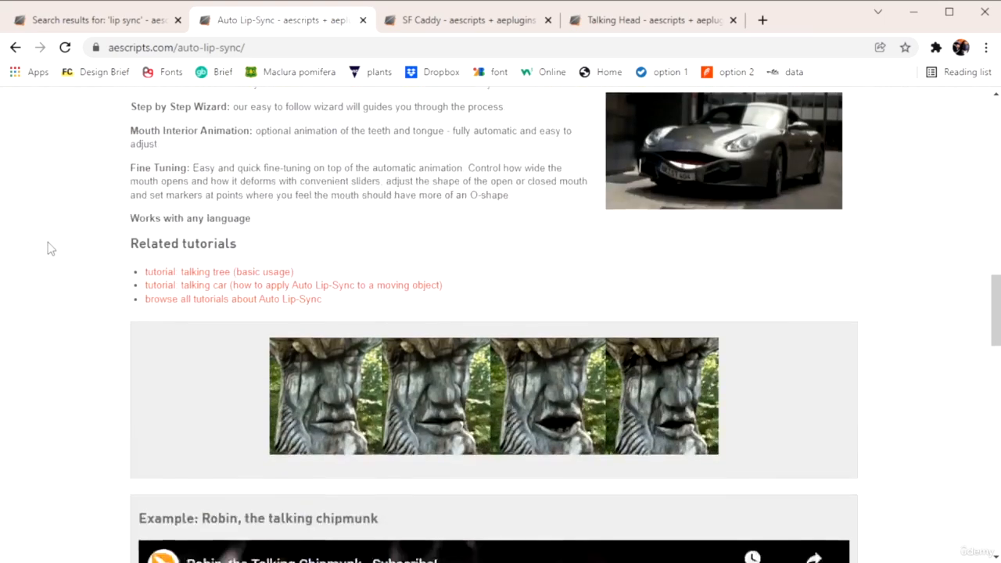
{"action": "scroll", "coordinate": [49, 249], "scroll_direction": "down", "scroll_amount": 3}
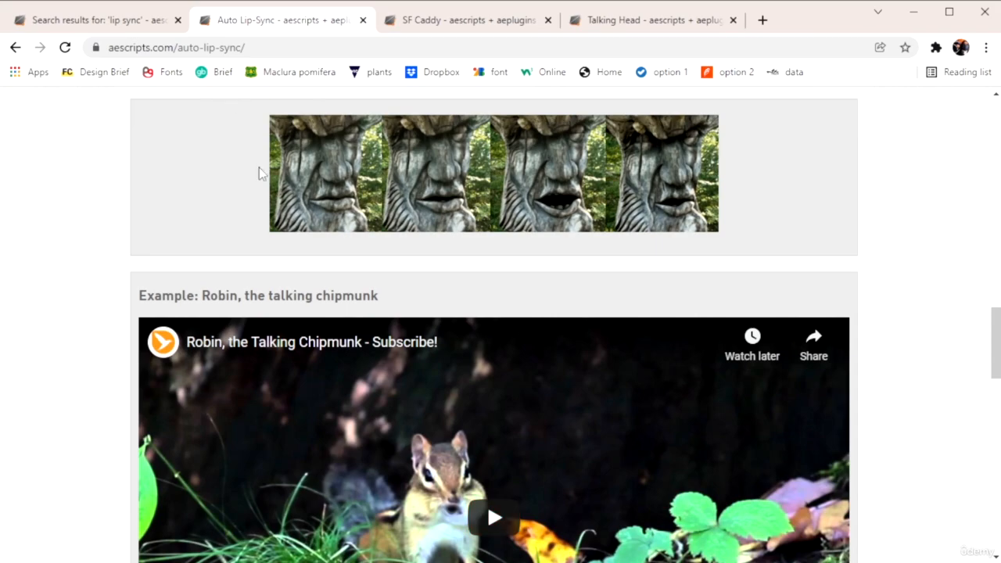
{"action": "scroll", "coordinate": [262, 174], "scroll_direction": "down", "scroll_amount": 10}
{"action": "scroll", "coordinate": [235, 117], "scroll_direction": "up", "scroll_amount": 2}
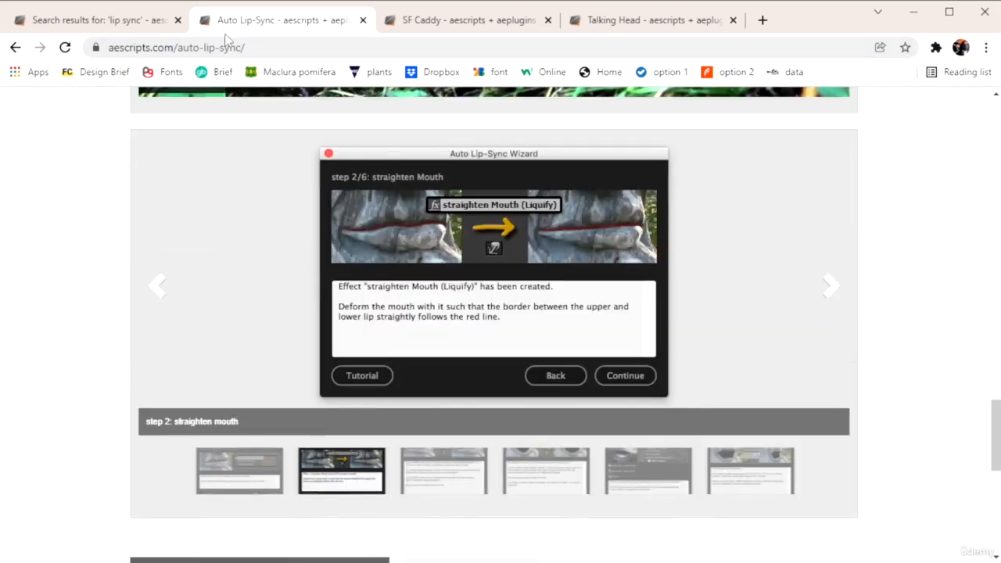
{"action": "scroll", "coordinate": [347, 219], "scroll_direction": "down", "scroll_amount": 8}
{"action": "scroll", "coordinate": [377, 227], "scroll_direction": "up", "scroll_amount": 15}
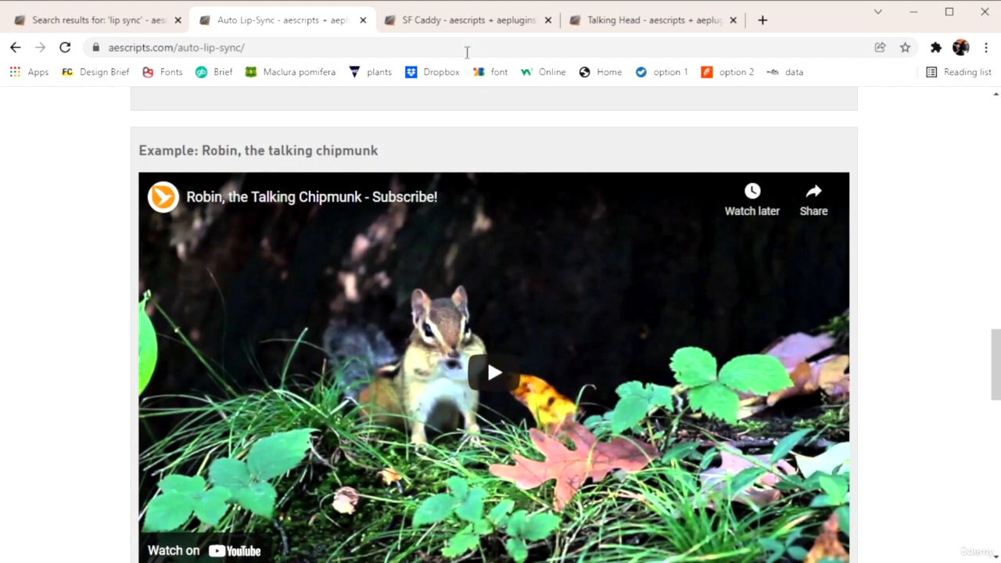
- Go back to the SF Caddy page and examine its item replacement examples, button customization options and showcase section
{"action": "left_click", "coordinate": [454, 24]}
{"action": "scroll", "coordinate": [485, 379], "scroll_direction": "down", "scroll_amount": 3}
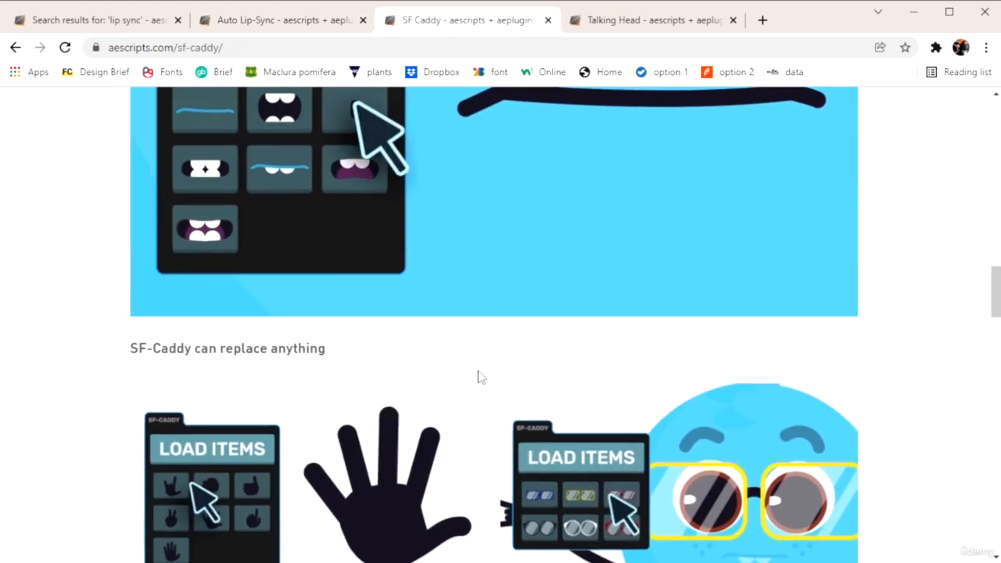
{"action": "scroll", "coordinate": [475, 376], "scroll_direction": "down", "scroll_amount": 3}
{"action": "scroll", "coordinate": [485, 368], "scroll_direction": "down", "scroll_amount": 3}
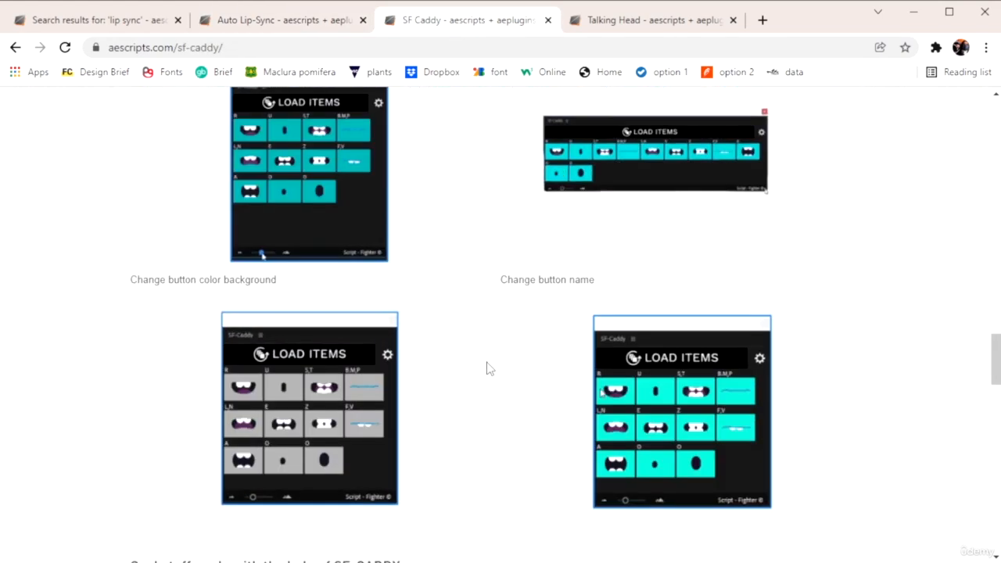
{"action": "scroll", "coordinate": [486, 369], "scroll_direction": "down", "scroll_amount": 5}
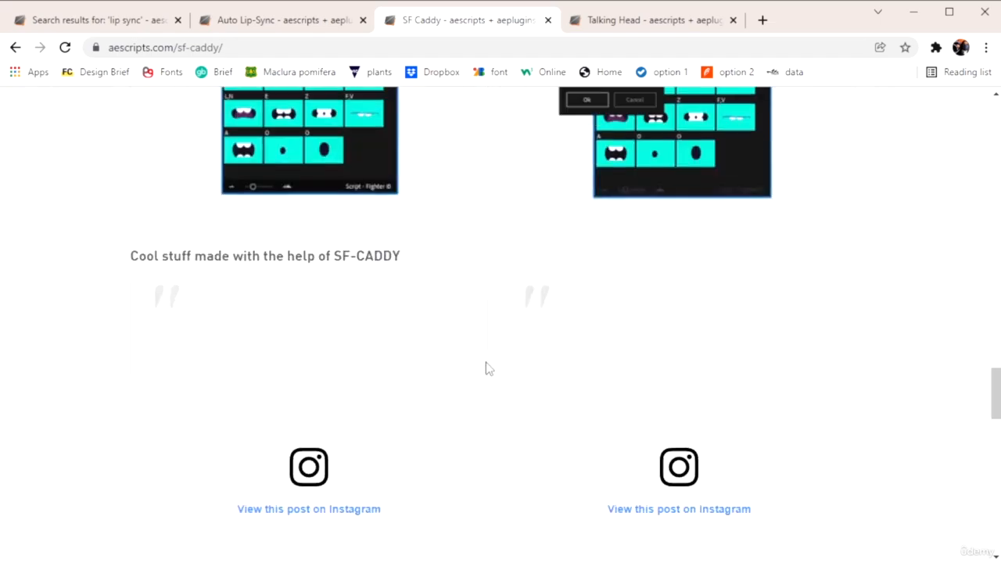
{"action": "scroll", "coordinate": [485, 368], "scroll_direction": "up", "scroll_amount": 10}
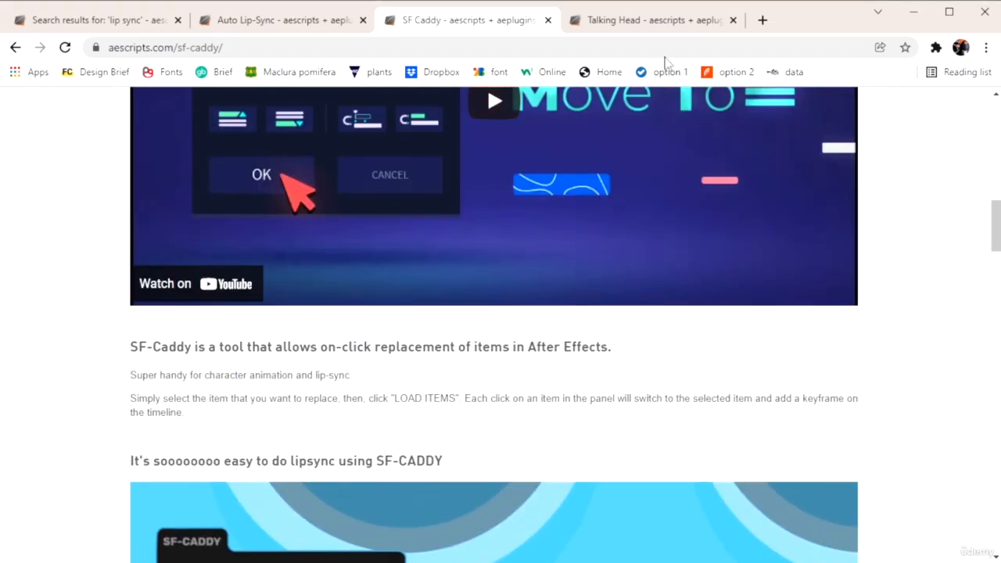
- Switch to the Talking Head product page, then open its overview video and close it again
{"action": "left_click", "coordinate": [650, 43]}
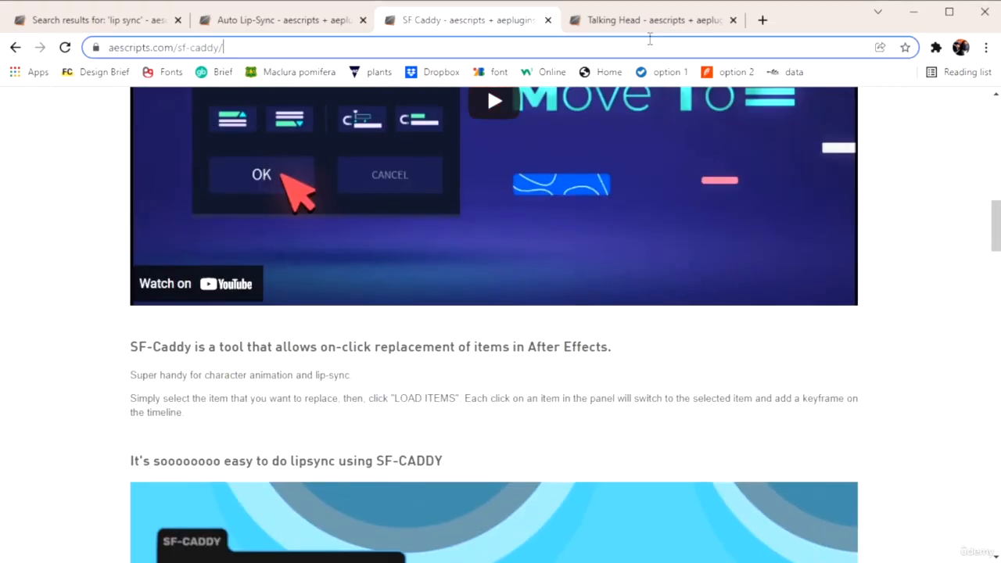
{"action": "left_click", "coordinate": [654, 24]}
{"action": "scroll", "coordinate": [4, 419], "scroll_direction": "down", "scroll_amount": 3}
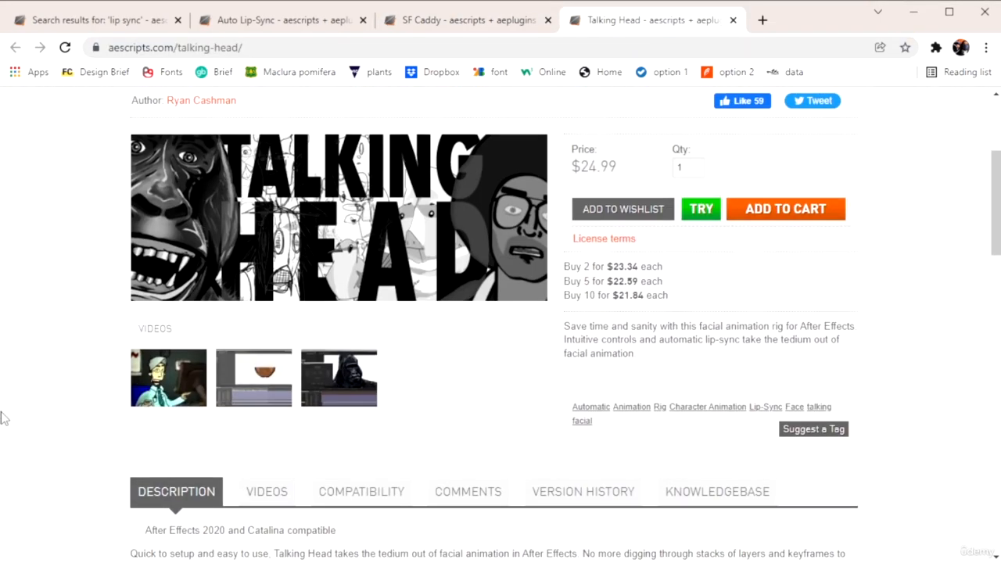
{"action": "left_click", "coordinate": [161, 380]}
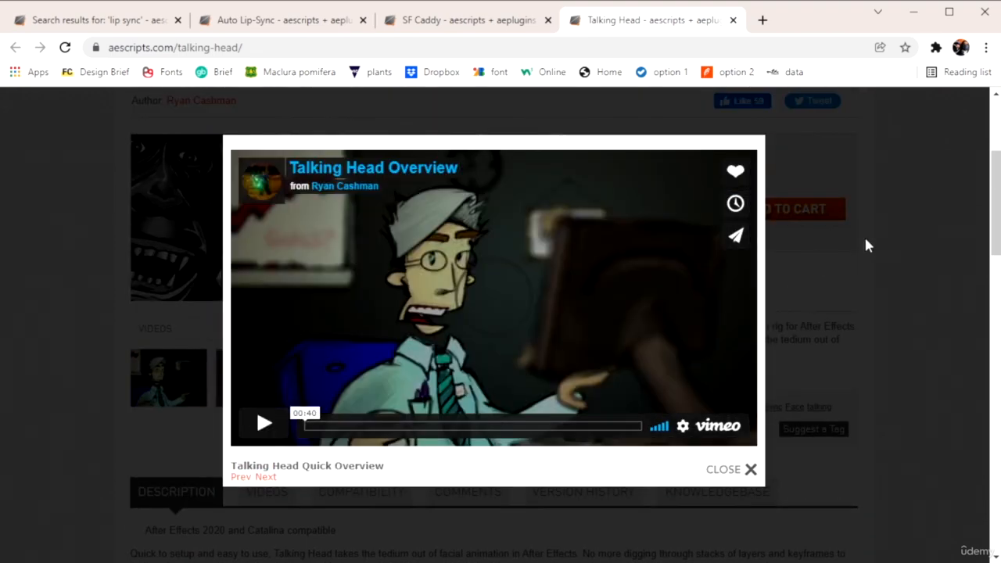
{"action": "left_click", "coordinate": [74, 305]}
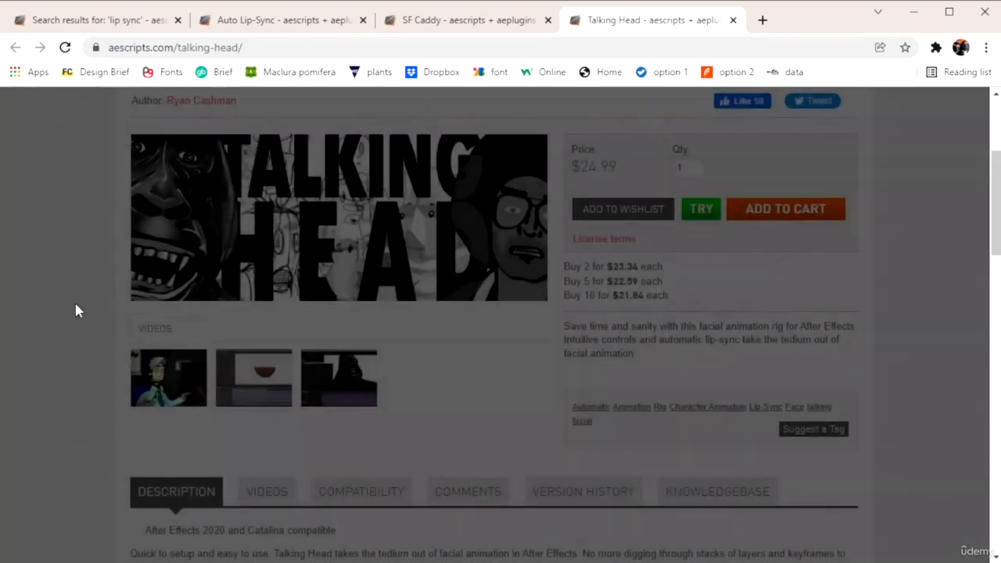
- Examine the Talking Head description and facial expression examples, and check which host applications the plugin supports
{"action": "scroll", "coordinate": [618, 342], "scroll_direction": "down", "scroll_amount": 5}
{"action": "scroll", "coordinate": [284, 327], "scroll_direction": "down", "scroll_amount": 5}
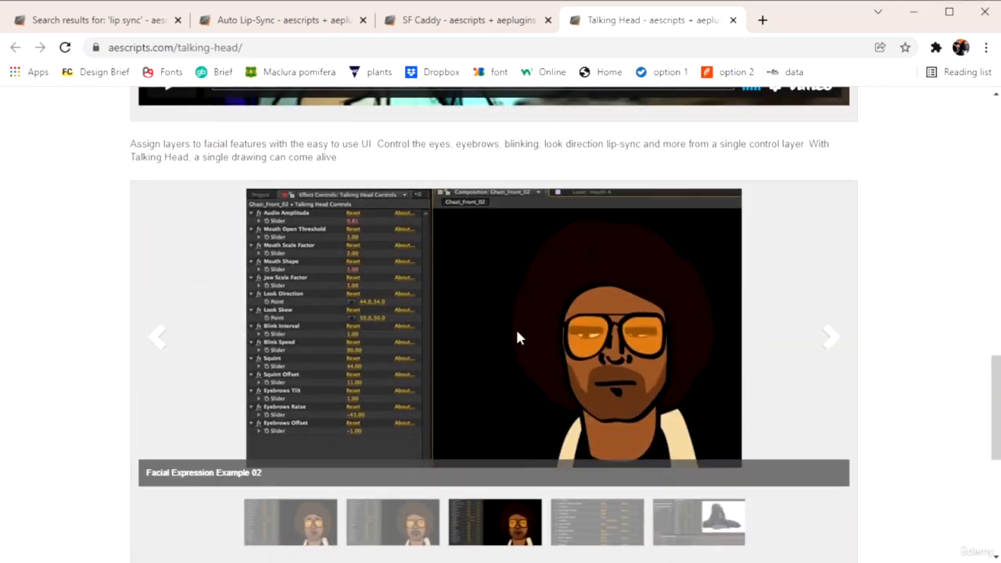
{"action": "scroll", "coordinate": [556, 342], "scroll_direction": "down", "scroll_amount": 5}
{"action": "scroll", "coordinate": [590, 349], "scroll_direction": "up", "scroll_amount": 8}
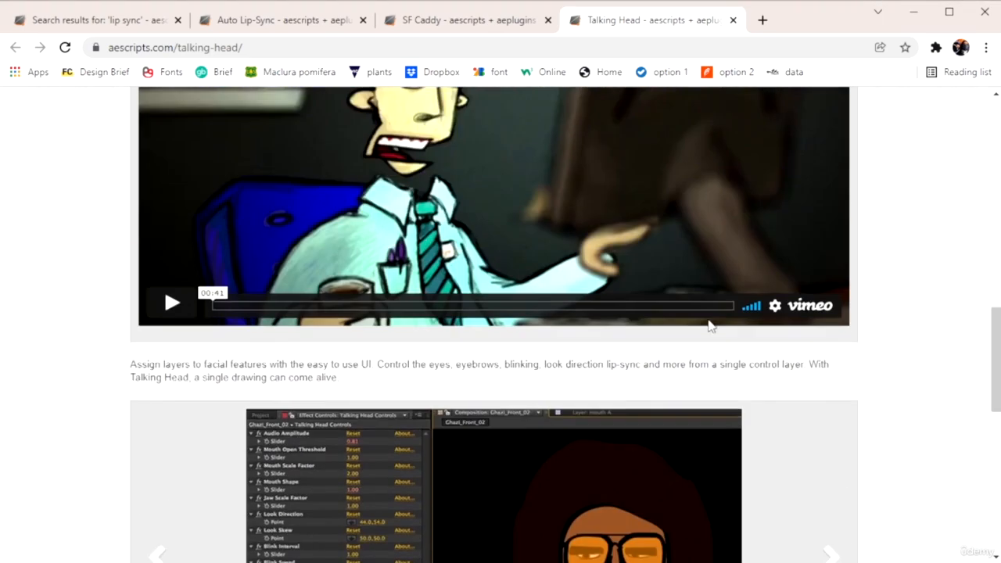
{"action": "scroll", "coordinate": [710, 326], "scroll_direction": "up", "scroll_amount": 10}
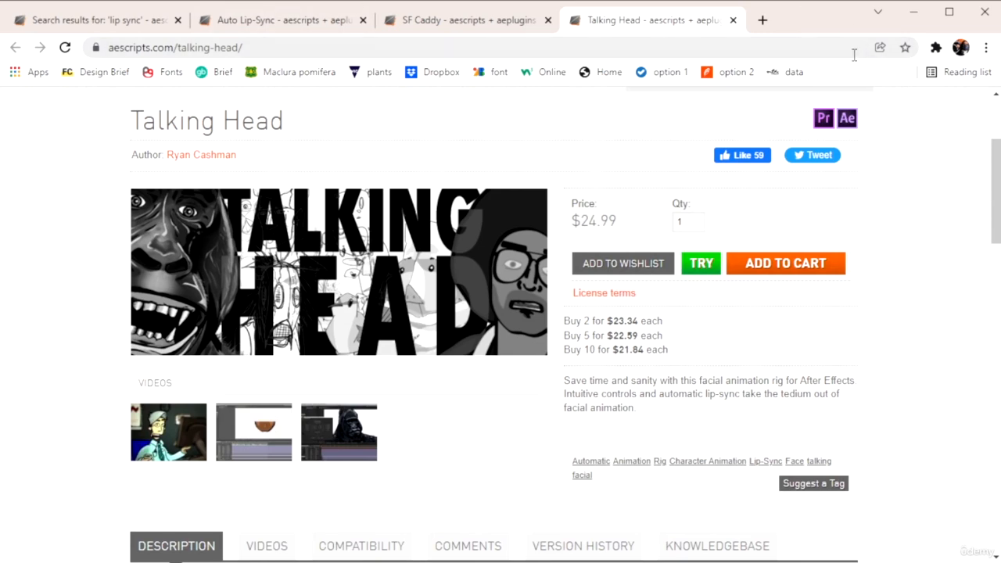
{"action": "scroll", "coordinate": [841, 137], "scroll_direction": "up", "scroll_amount": 1}
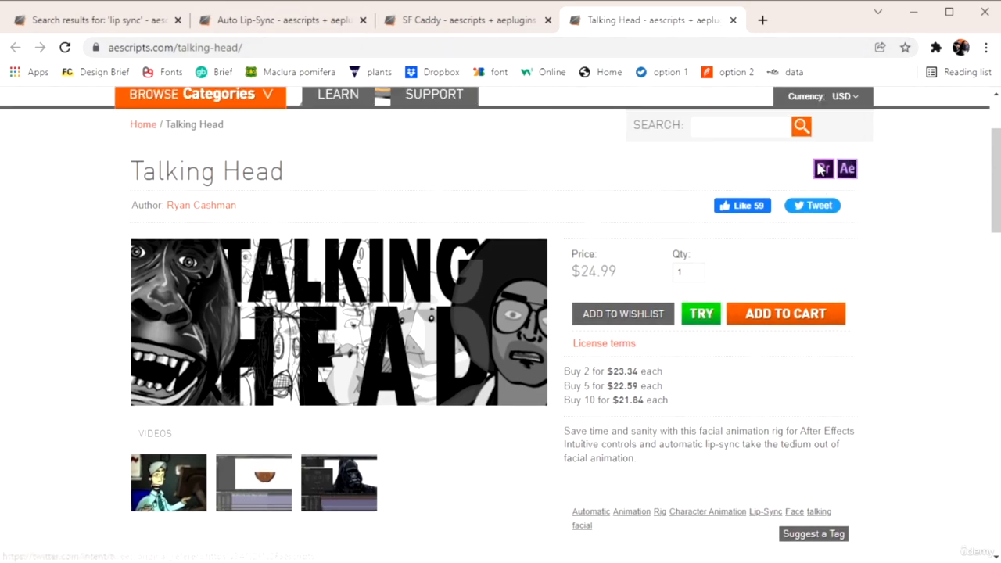
{"action": "mouse_move", "coordinate": [823, 205]}
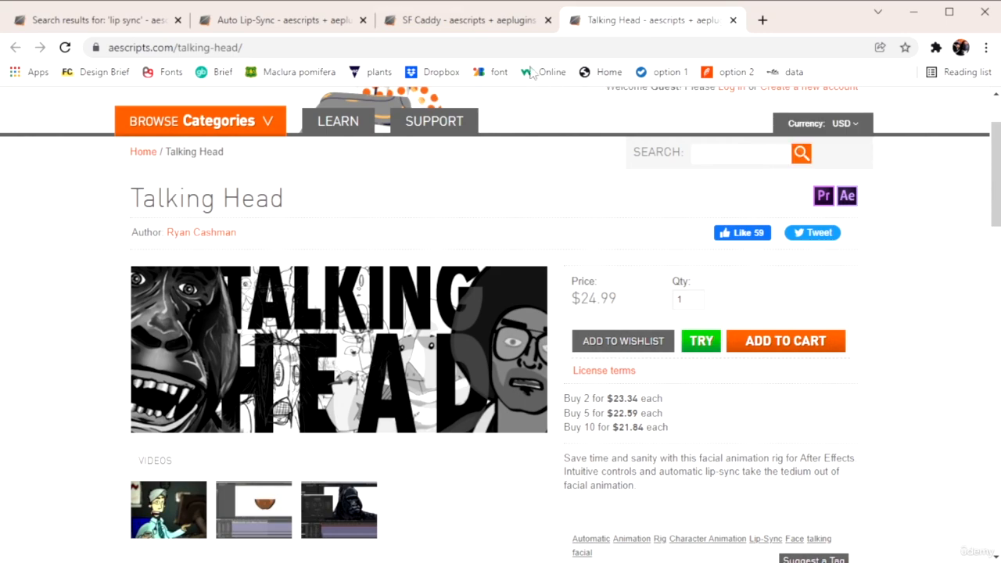
- Revisit the headers of the SF Caddy and Auto Lip-Sync product pages to compare their supported host applications
{"action": "left_click", "coordinate": [469, 20]}
{"action": "scroll", "coordinate": [609, 205], "scroll_direction": "up", "scroll_amount": 8}
{"action": "scroll", "coordinate": [606, 204], "scroll_direction": "up", "scroll_amount": 3}
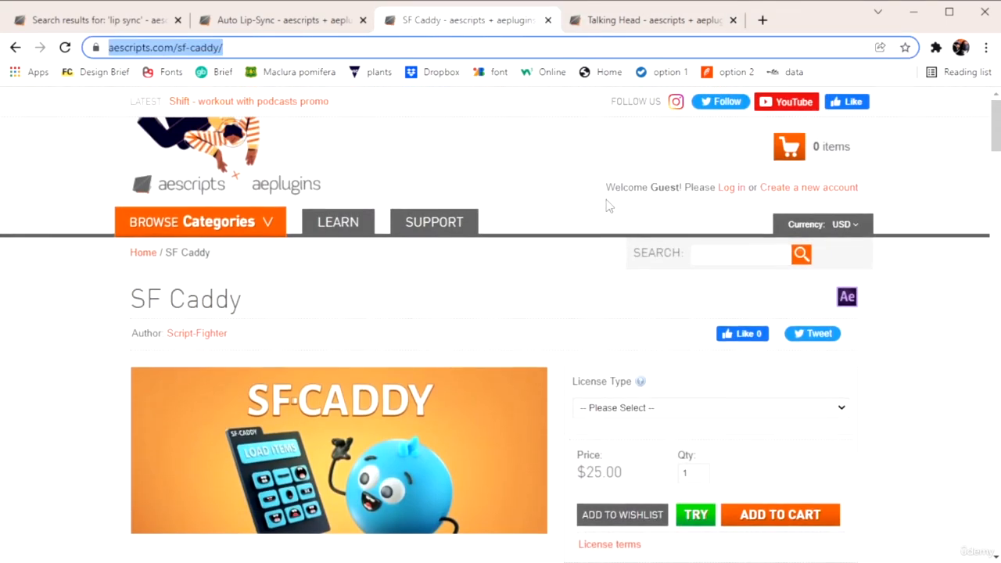
{"action": "left_click", "coordinate": [321, 20]}
{"action": "scroll", "coordinate": [479, 236], "scroll_direction": "up", "scroll_amount": 12}
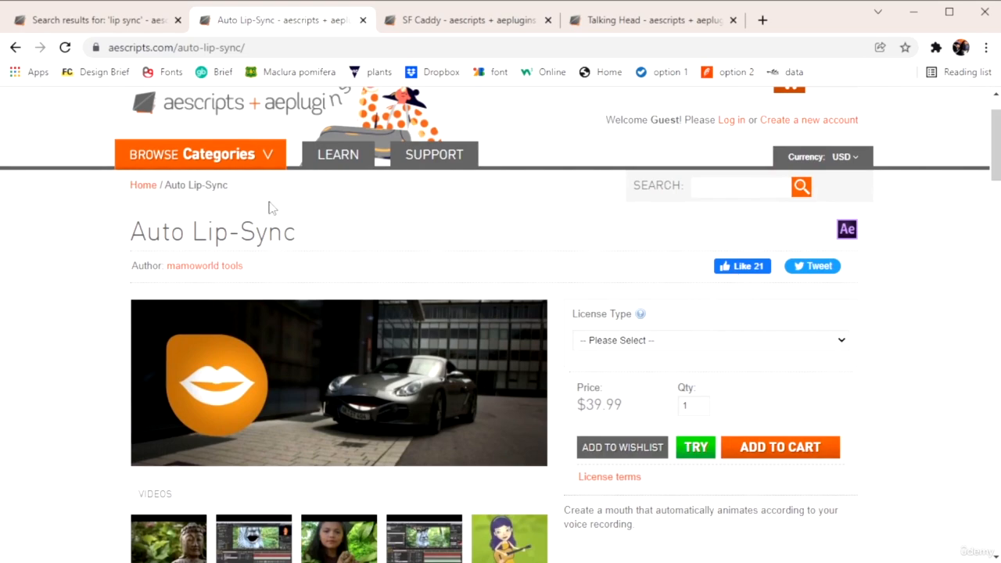
- Close the browser to return to After Effects and move the current time to the start of the office scene composition
{"action": "left_click", "coordinate": [160, 32]}
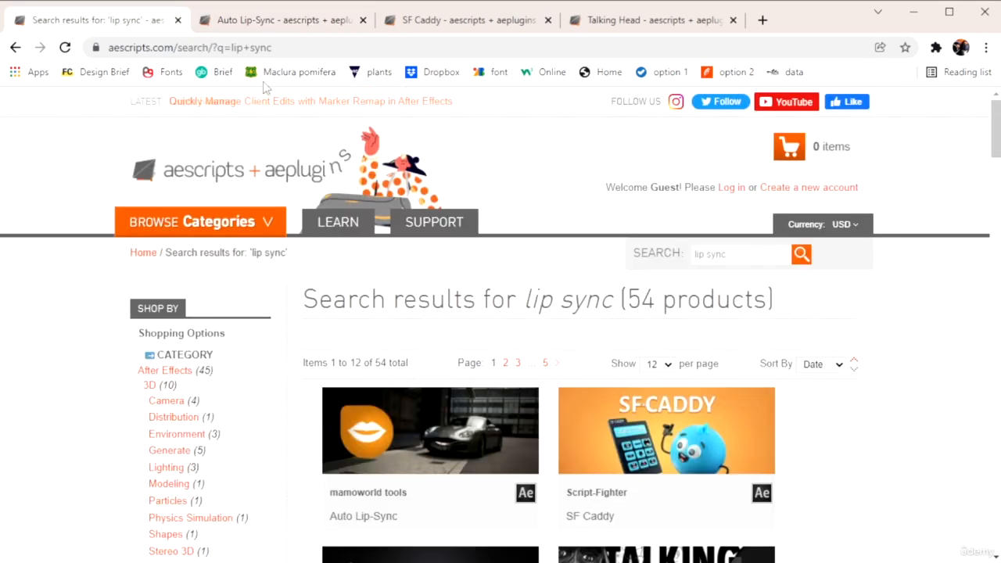
{"action": "left_click", "coordinate": [985, 14]}
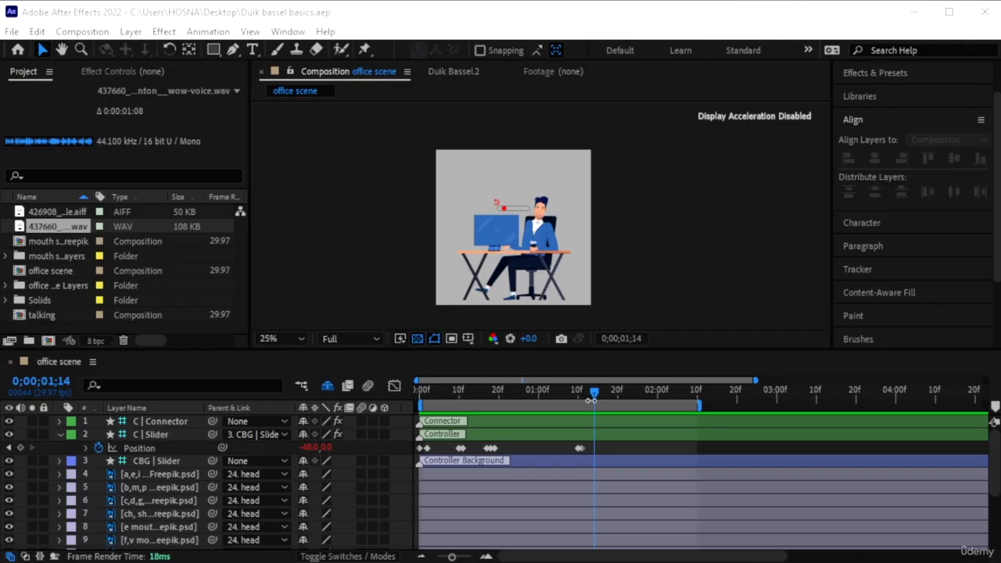
{"action": "key", "text": "Home"}
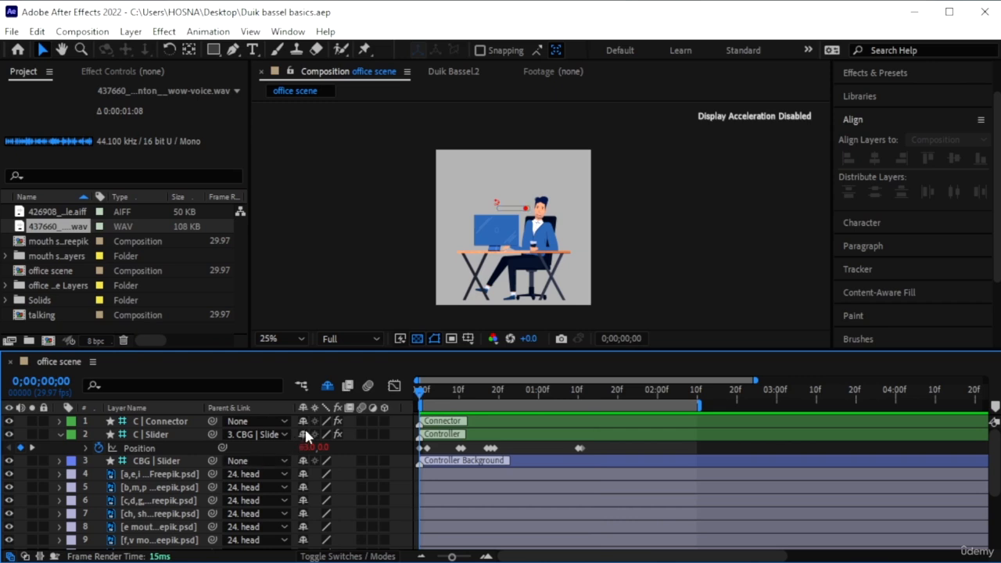
- Mark the CBG | Slider, C | Slider and C | Connector controller layers as shy so they are hidden from the timeline
{"action": "left_click", "coordinate": [303, 461]}
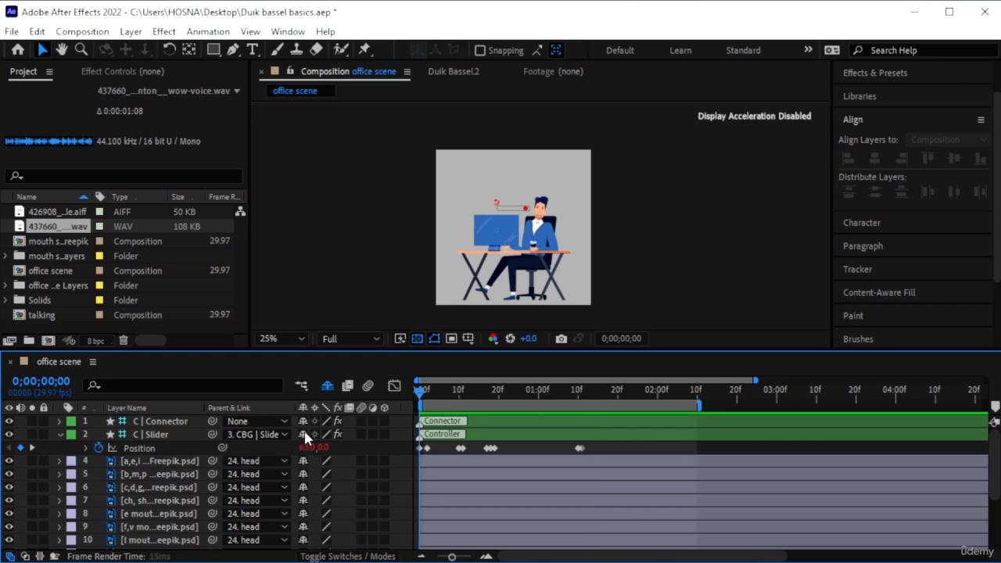
{"action": "left_click", "coordinate": [303, 434]}
{"action": "left_click", "coordinate": [303, 420]}
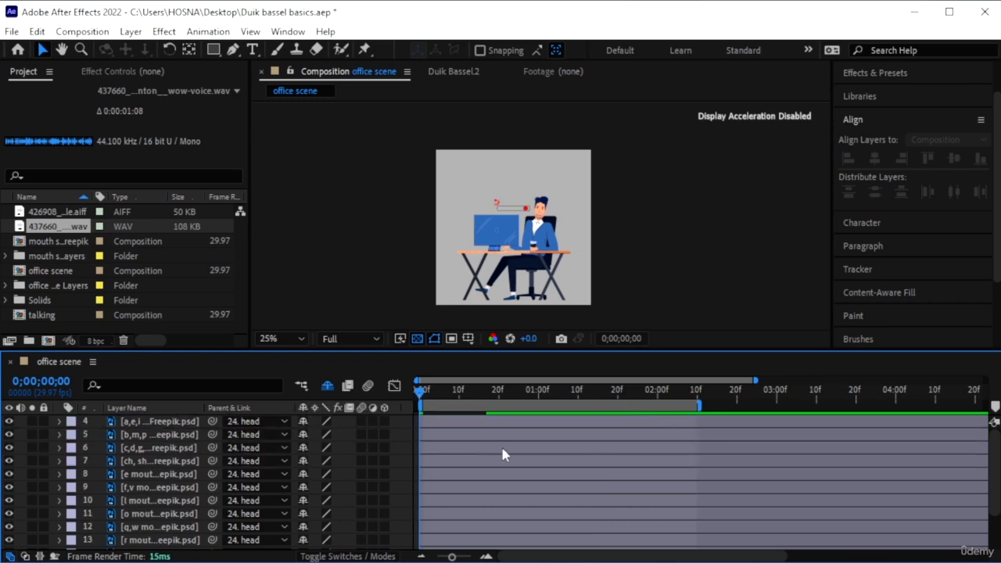
- Mark all the mouth shape layers, 4 to 15, as shy so they are hidden from the timeline
{"action": "left_click", "coordinate": [147, 426]}
{"action": "scroll", "coordinate": [148, 429], "scroll_direction": "down", "scroll_amount": 2}
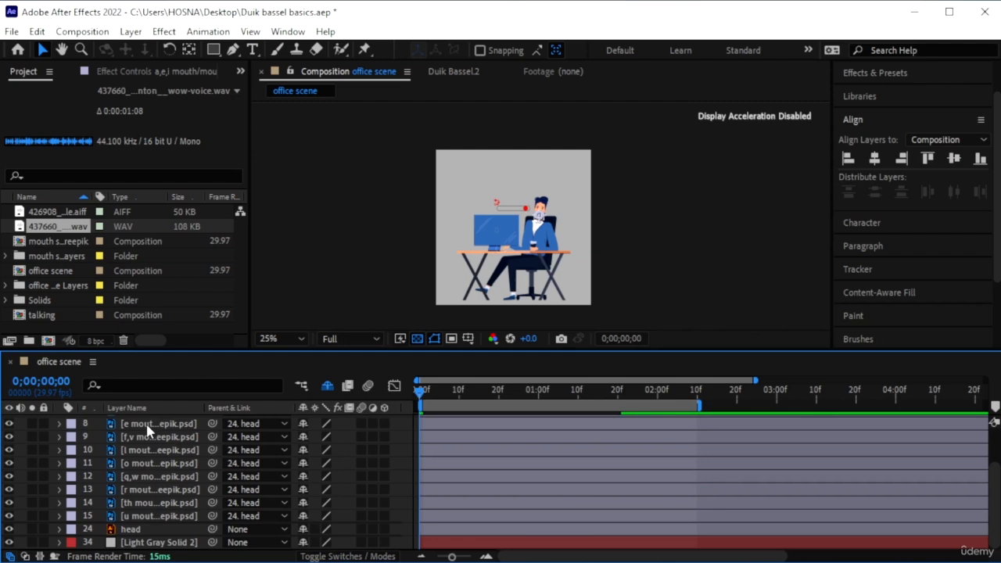
{"action": "left_click", "coordinate": [157, 516], "text": "shift"}
{"action": "scroll", "coordinate": [180, 493], "scroll_direction": "up", "scroll_amount": 2}
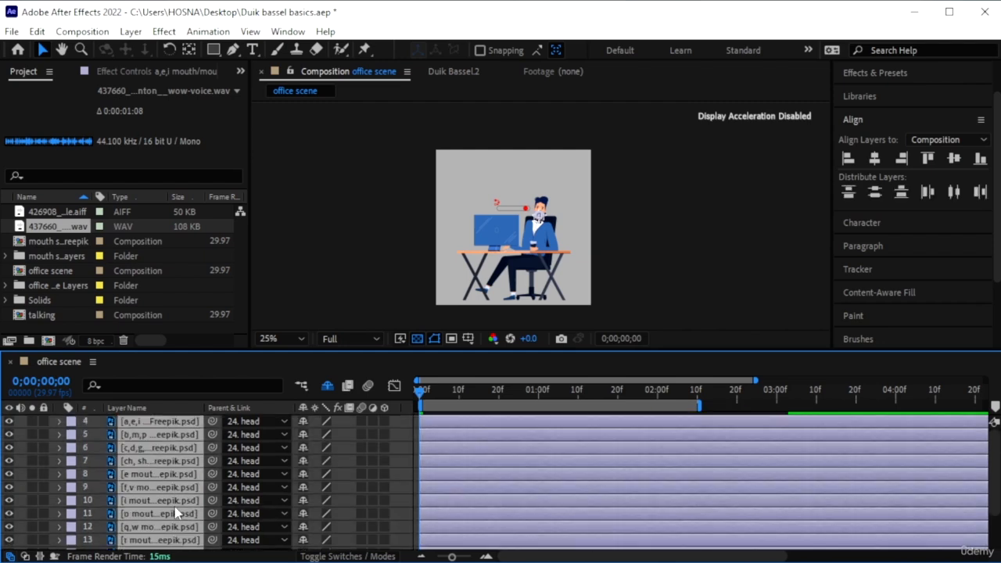
{"action": "left_click", "coordinate": [328, 386]}
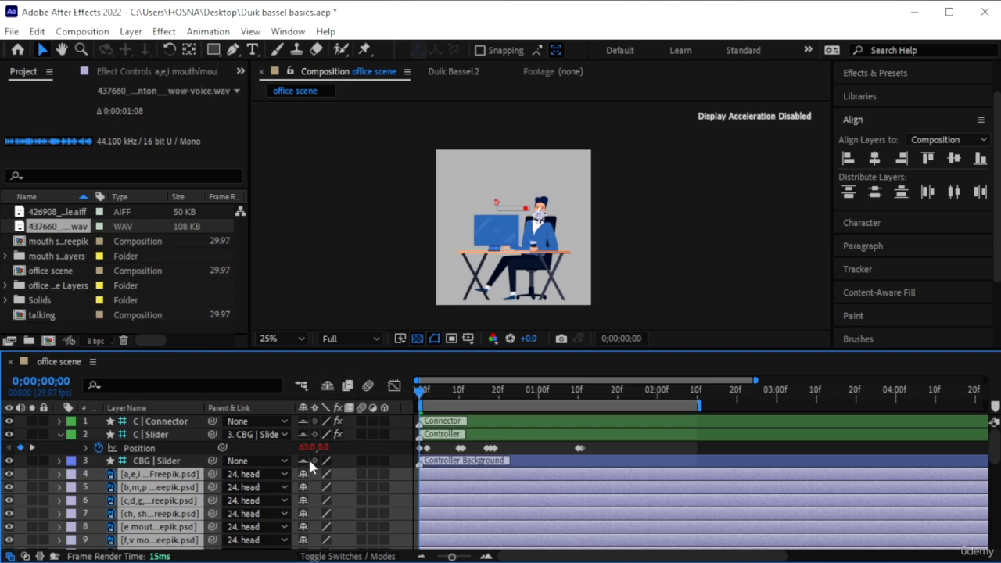
{"action": "left_click", "coordinate": [327, 386]}
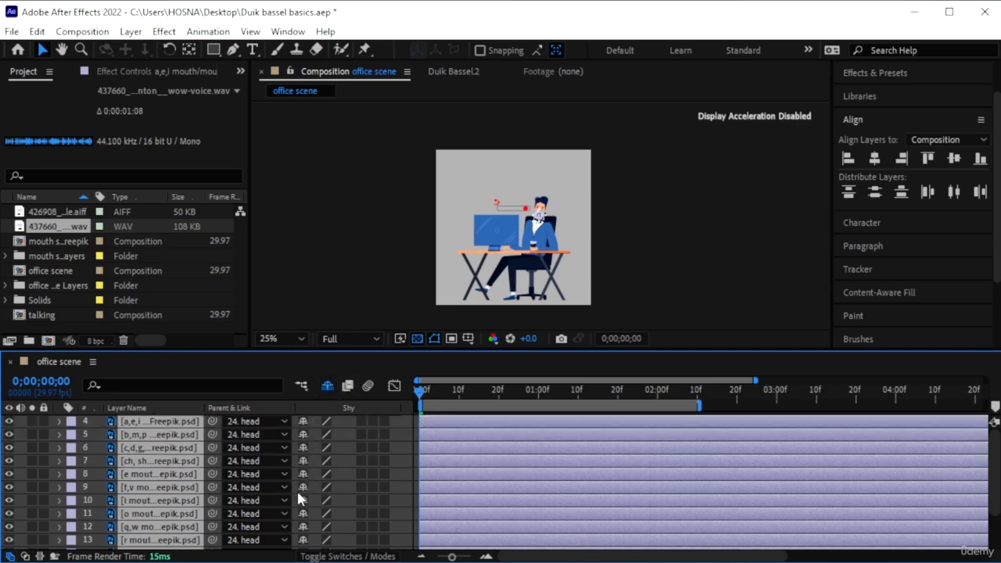
{"action": "left_click", "coordinate": [302, 488]}
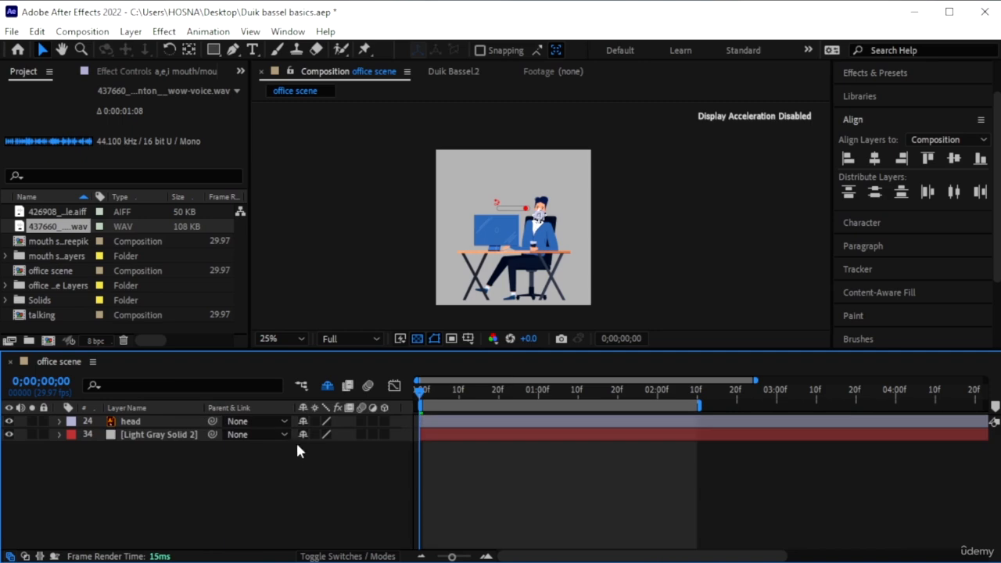
- Reveal the shy layers, clear the shy setting on the body part, table and chair layers, and hide the remaining shy layers
{"action": "left_click", "coordinate": [260, 477]}
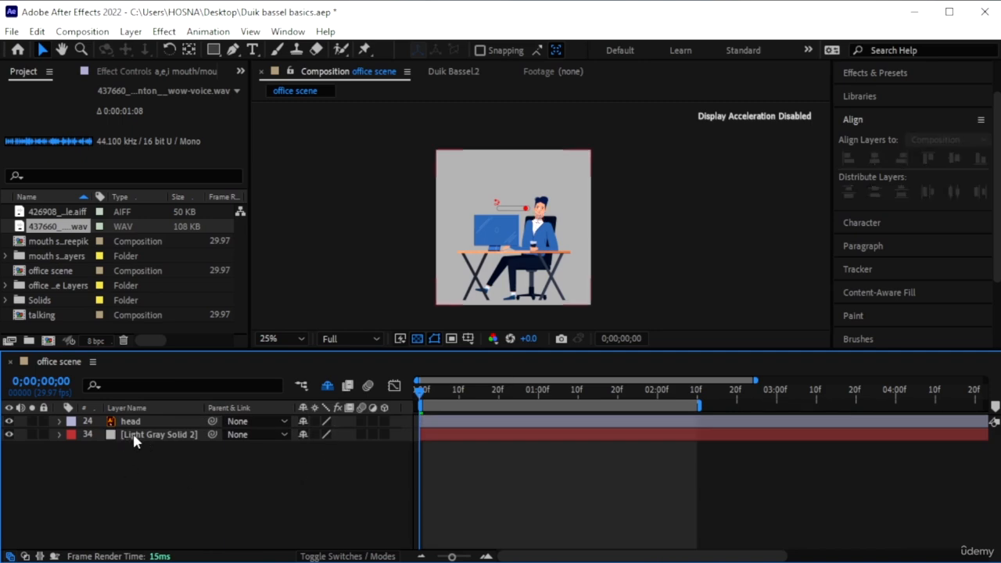
{"action": "left_click", "coordinate": [327, 386]}
{"action": "scroll", "coordinate": [149, 485], "scroll_direction": "down", "scroll_amount": 5}
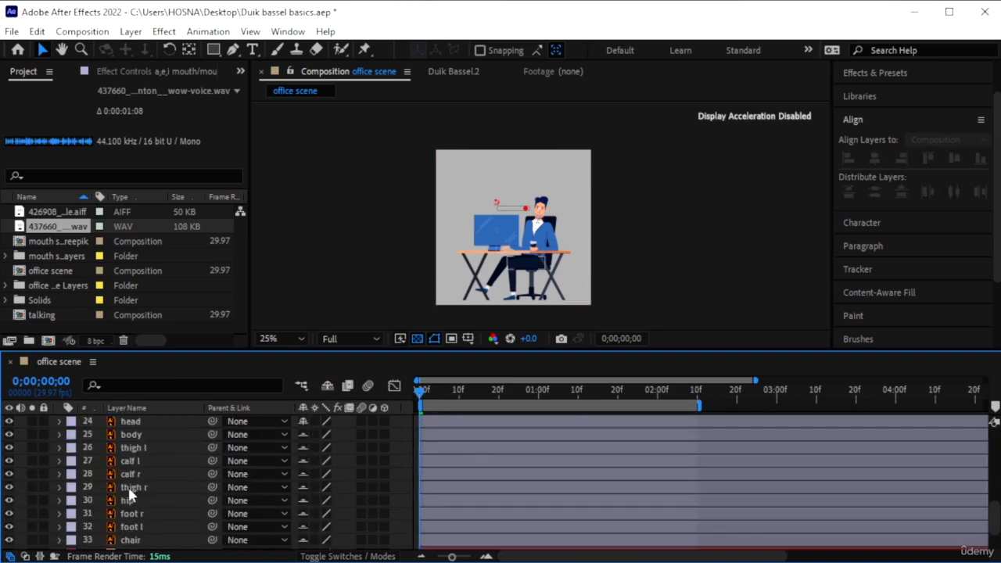
{"action": "scroll", "coordinate": [156, 509], "scroll_direction": "down", "scroll_amount": 1}
{"action": "left_click_drag", "start_coordinate": [302, 529], "coordinate": [302, 425]}
{"action": "scroll", "coordinate": [302, 469], "scroll_direction": "up", "scroll_amount": 2}
{"action": "left_click_drag", "start_coordinate": [302, 476], "coordinate": [307, 435]}
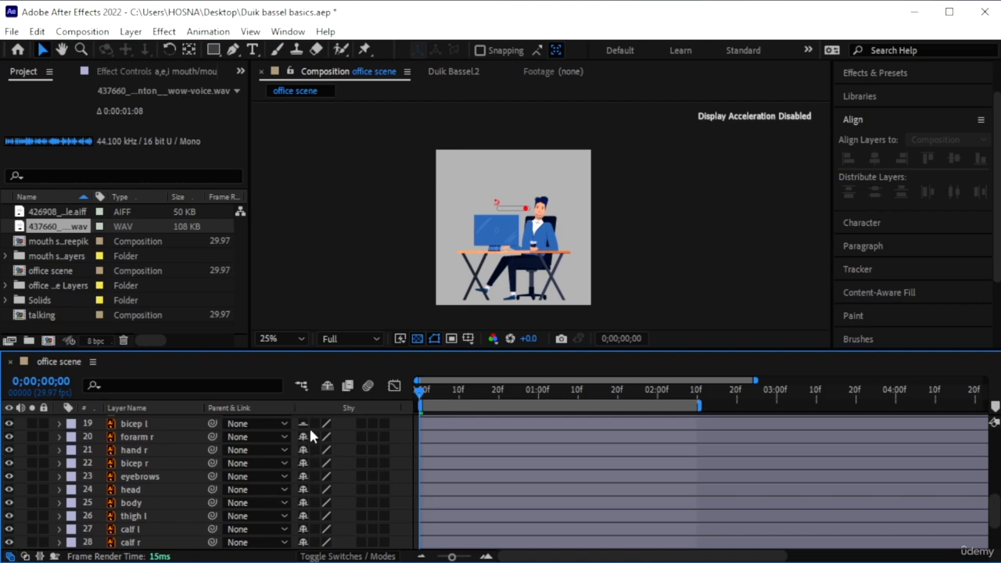
{"action": "left_click", "coordinate": [303, 424]}
{"action": "scroll", "coordinate": [301, 479], "scroll_direction": "up", "scroll_amount": 3}
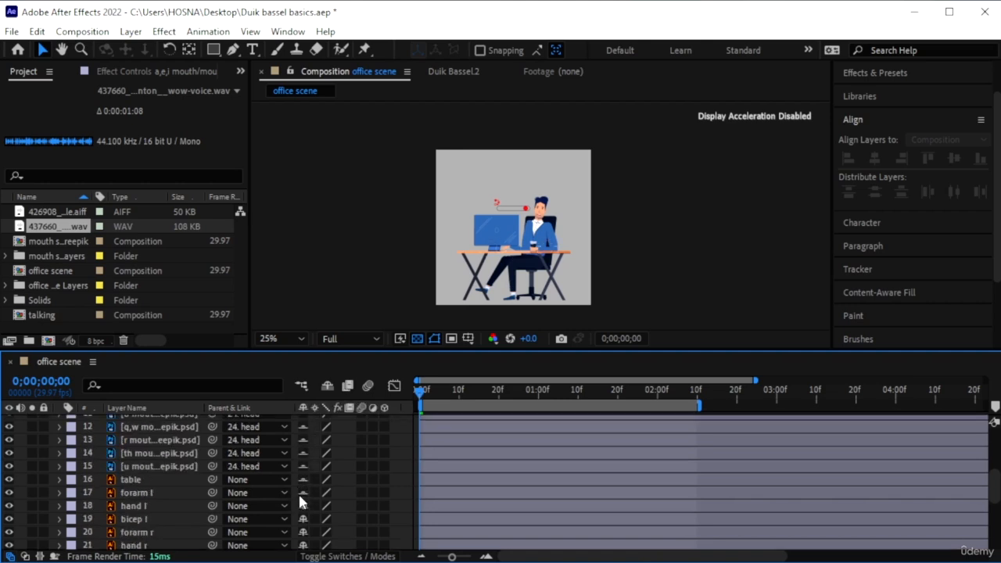
{"action": "left_click_drag", "start_coordinate": [303, 506], "coordinate": [303, 479]}
{"action": "left_click", "coordinate": [322, 391]}
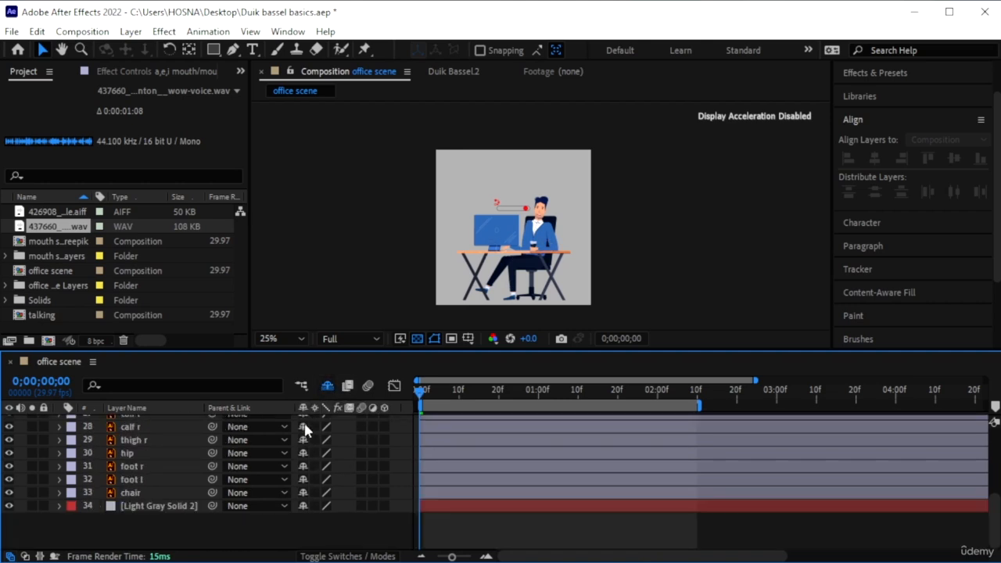
- Reveal the shy layers, turn off visibility of the slider and connector controllers, and hide the shy layers again
{"action": "scroll", "coordinate": [125, 509], "scroll_direction": "up", "scroll_amount": 3}
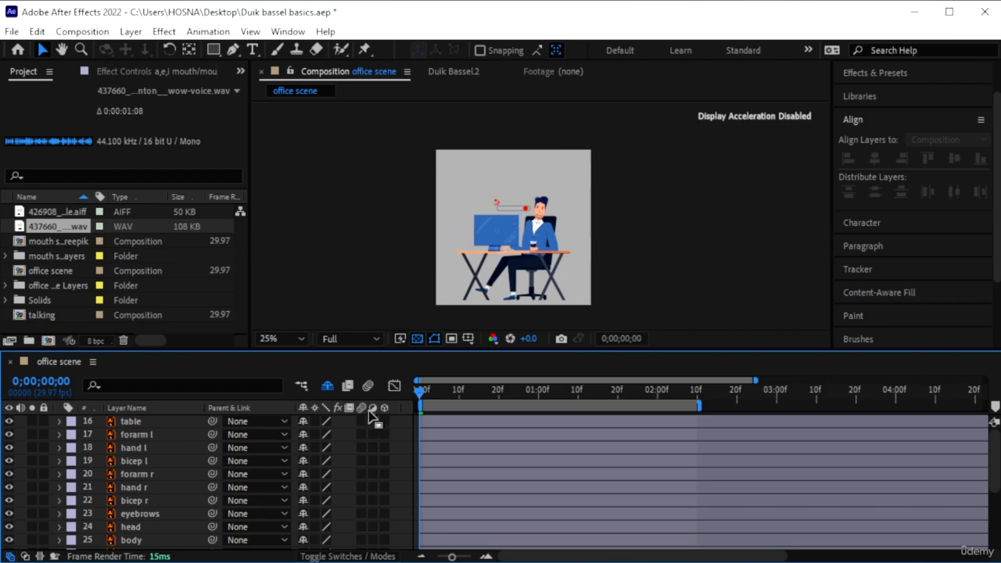
{"action": "left_click", "coordinate": [328, 388]}
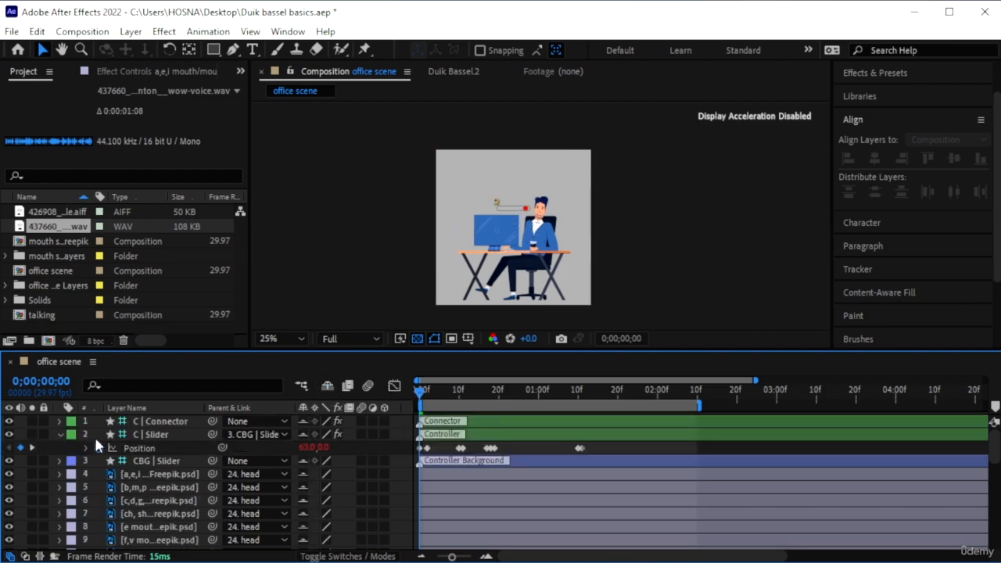
{"action": "left_click_drag", "start_coordinate": [10, 435], "coordinate": [8, 421]}
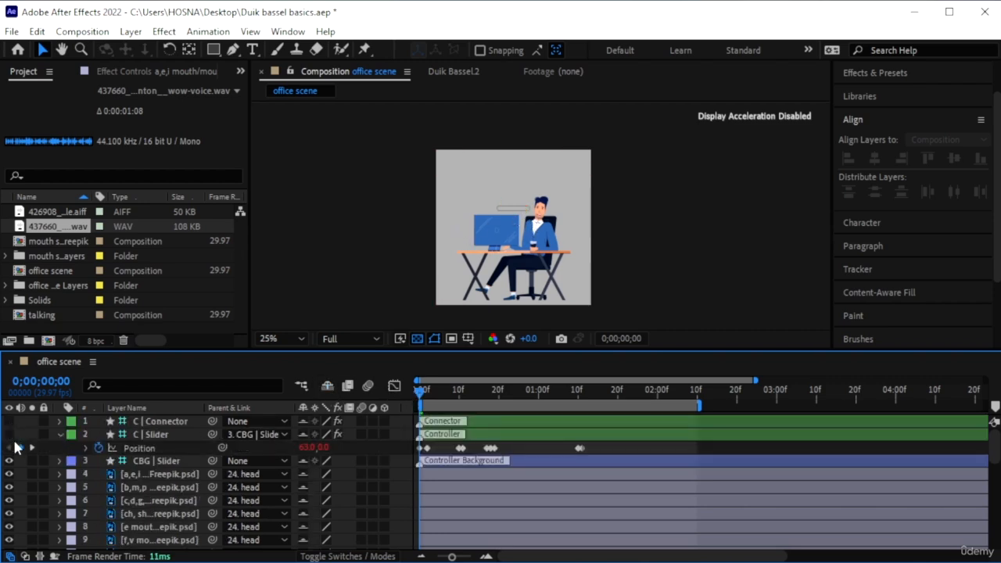
{"action": "left_click", "coordinate": [328, 387]}
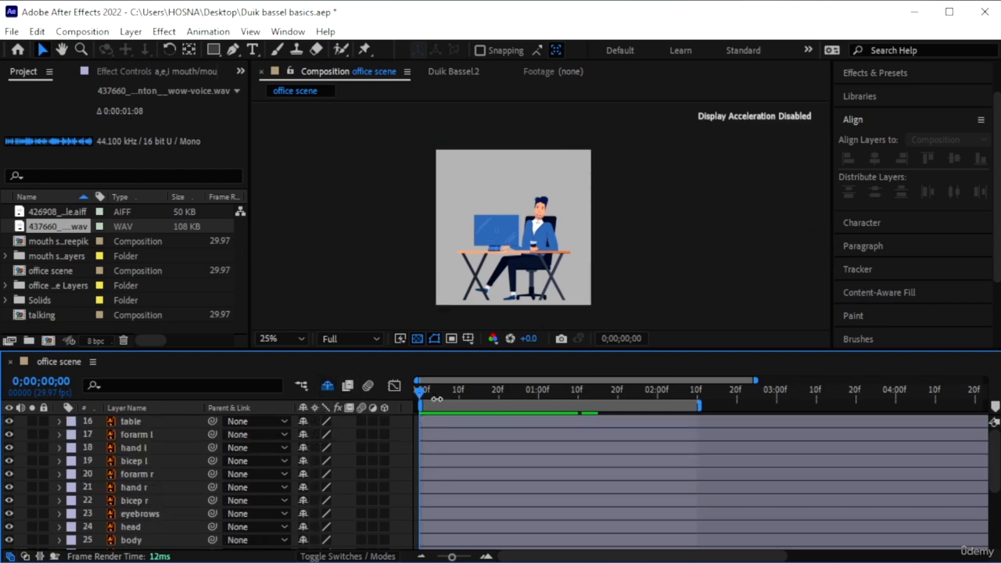
- Try rotating the head layer about its current anchor point, undo the rotation, and collapse its properties
{"action": "scroll", "coordinate": [548, 203], "scroll_direction": "up", "scroll_amount": 2}
{"action": "scroll", "coordinate": [517, 261], "scroll_direction": "up", "scroll_amount": 2}
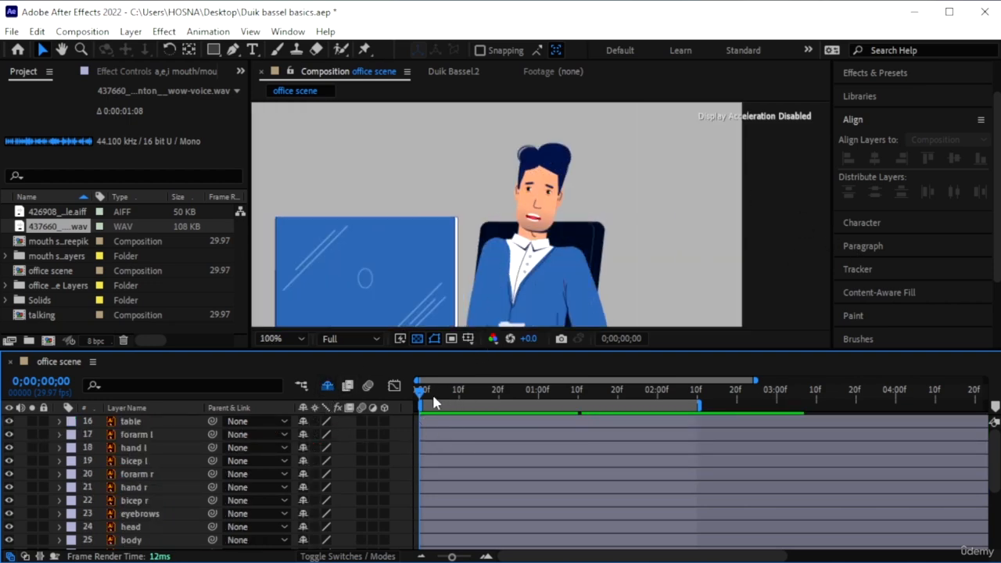
{"action": "key", "text": "space"}
{"action": "key", "text": "space"}
{"action": "left_click", "coordinate": [144, 529]}
{"action": "key", "text": "r"}
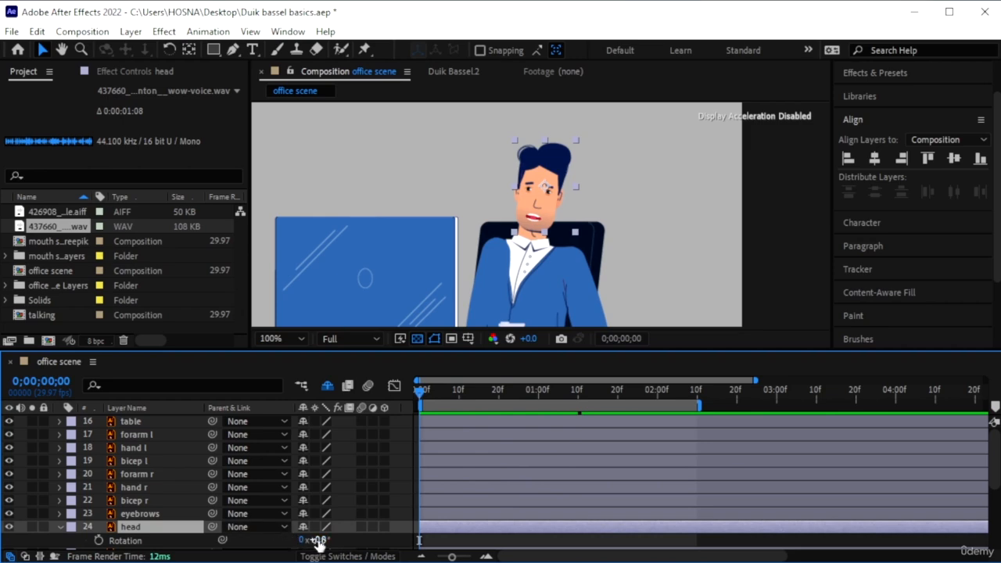
{"action": "left_click_drag", "start_coordinate": [317, 540], "coordinate": [72, 542]}
{"action": "key", "text": "ctrl+z"}
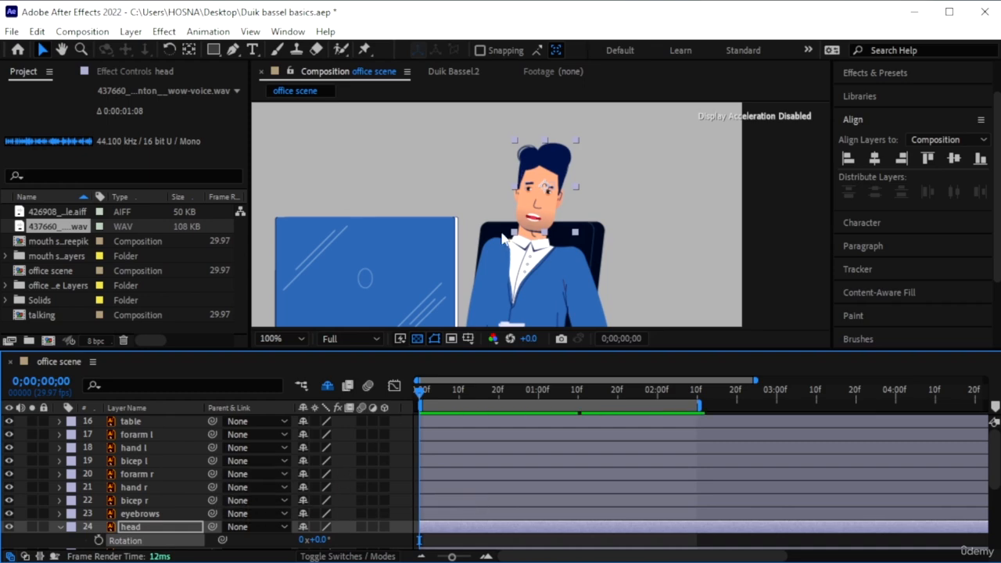
{"action": "scroll", "coordinate": [503, 239], "scroll_direction": "down", "scroll_amount": 2}
{"action": "scroll", "coordinate": [487, 266], "scroll_direction": "up", "scroll_amount": 1}
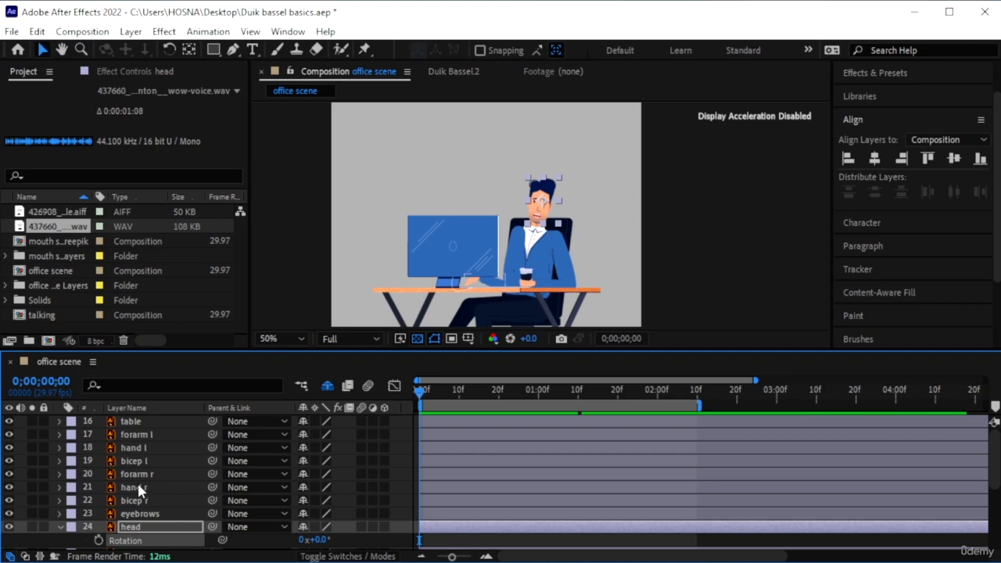
{"action": "left_click", "coordinate": [60, 527]}
- Set the label color of the table, chair, hip and body layers to Yellow
{"action": "left_click", "coordinate": [156, 422]}
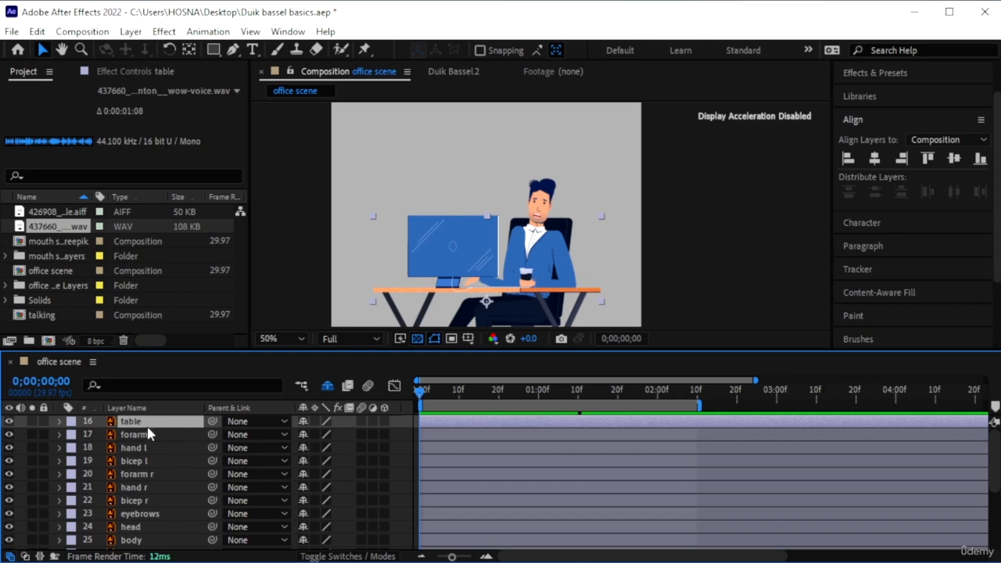
{"action": "scroll", "coordinate": [149, 446], "scroll_direction": "down", "scroll_amount": 3}
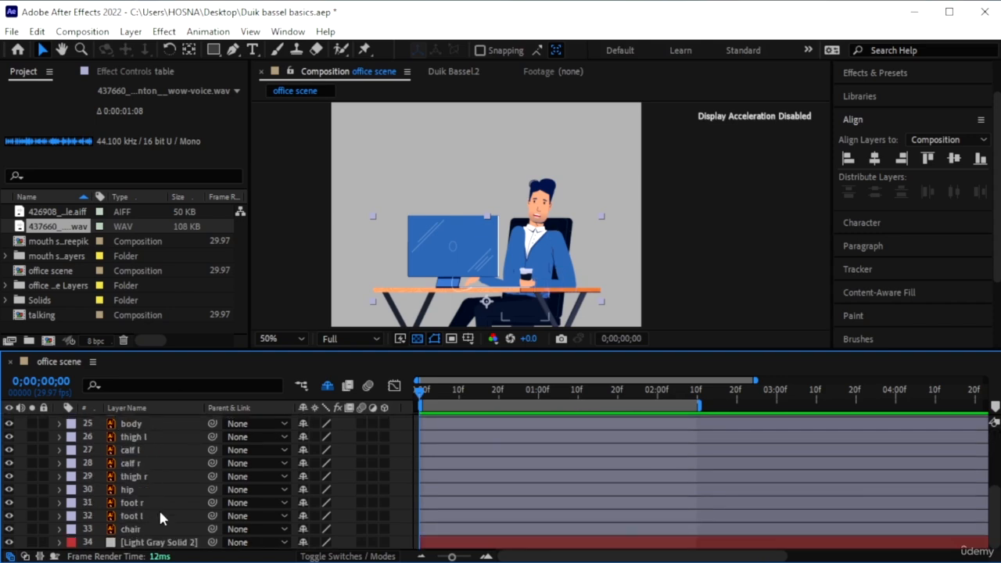
{"action": "left_click", "coordinate": [155, 532]}
{"action": "left_click", "coordinate": [136, 489], "text": "ctrl"}
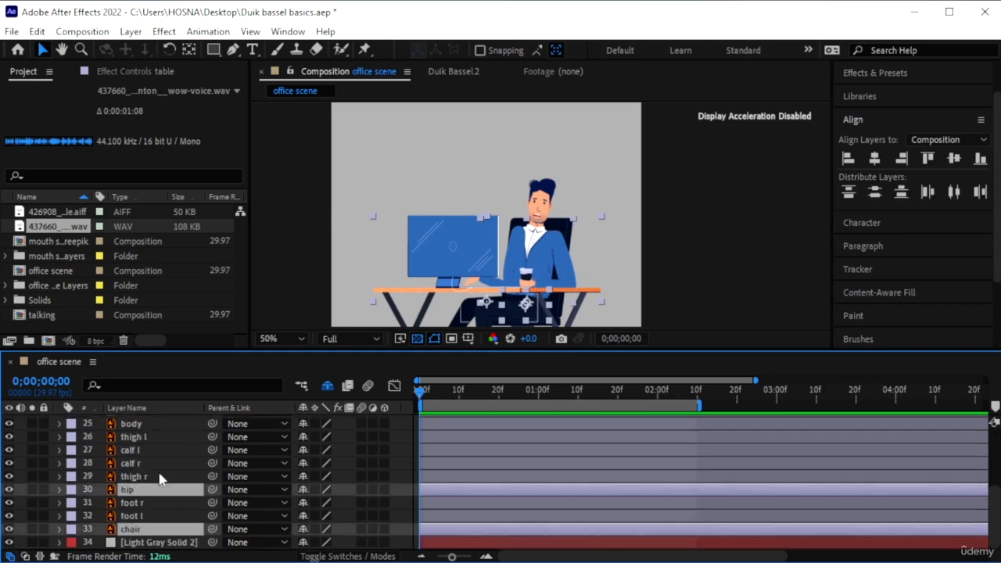
{"action": "left_click", "coordinate": [149, 424], "text": "ctrl"}
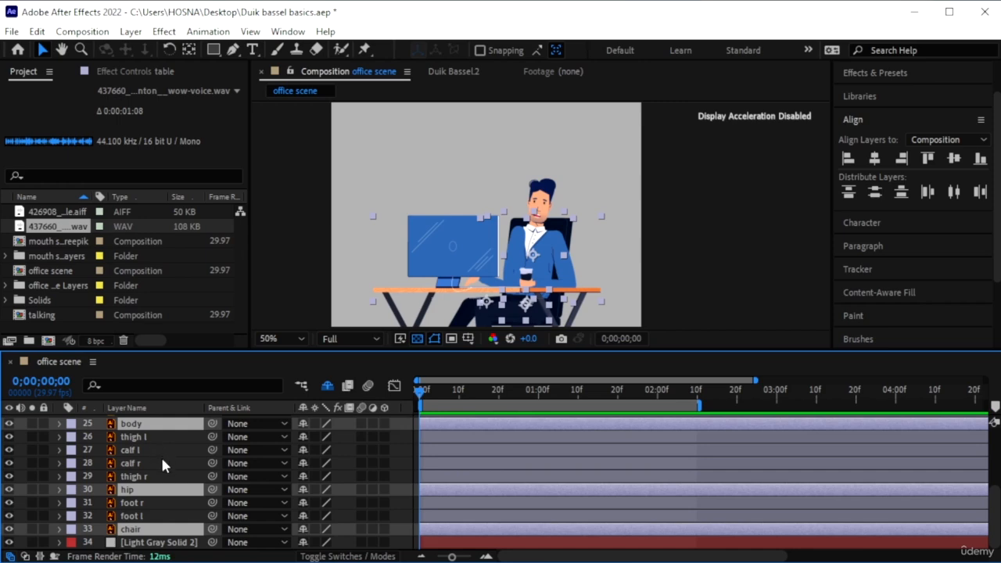
{"action": "scroll", "coordinate": [160, 455], "scroll_direction": "up", "scroll_amount": 2}
{"action": "scroll", "coordinate": [161, 456], "scroll_direction": "up", "scroll_amount": 1}
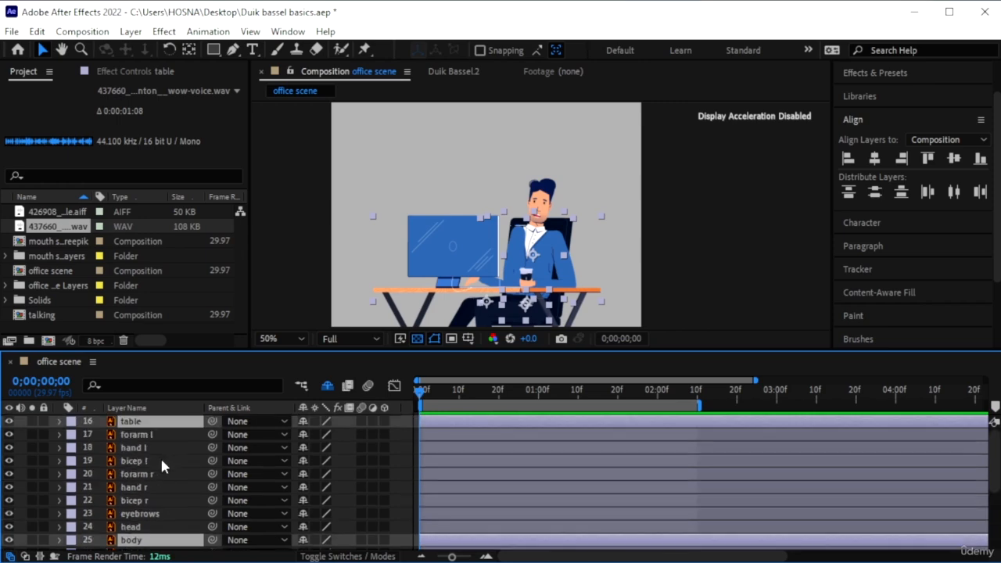
{"action": "left_click", "coordinate": [70, 427]}
{"action": "left_click", "coordinate": [133, 179]}
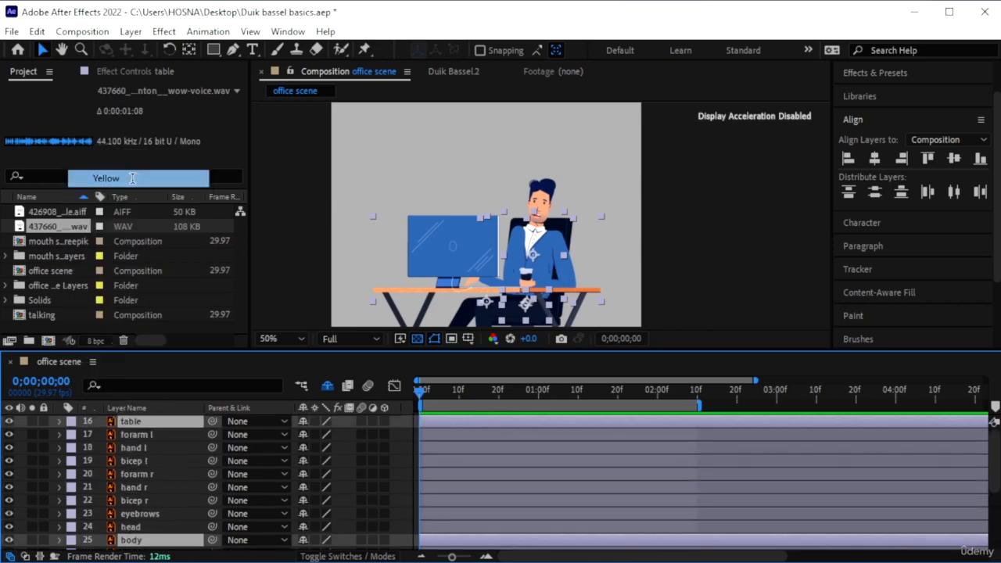
- Set the label color of the left arm layers, forarm l, hand l and bicep l, to Red
{"action": "left_click", "coordinate": [155, 448]}
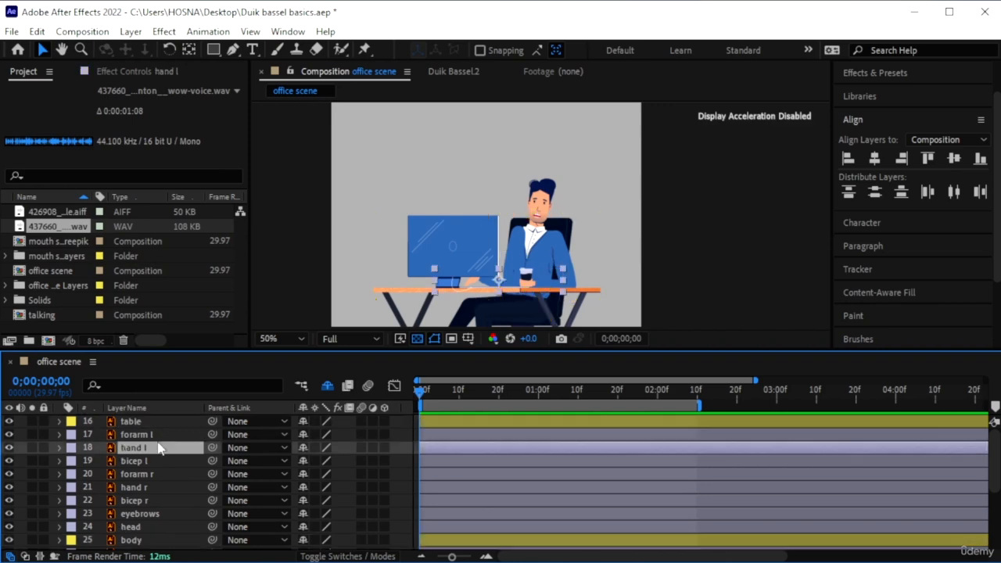
{"action": "left_click", "coordinate": [137, 434]}
{"action": "left_click", "coordinate": [135, 447], "text": "ctrl"}
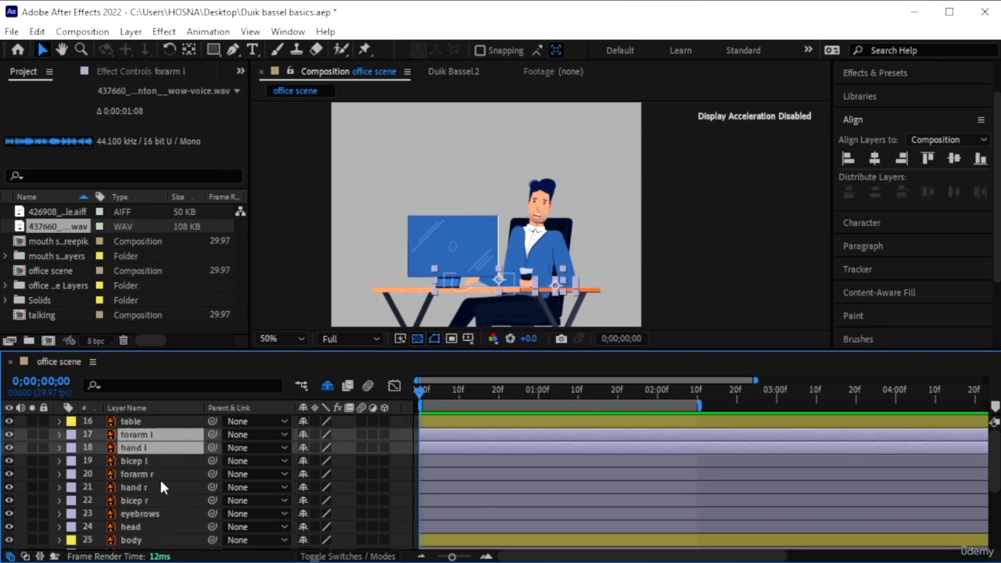
{"action": "left_click", "coordinate": [163, 463], "text": "ctrl"}
{"action": "left_click", "coordinate": [72, 461]}
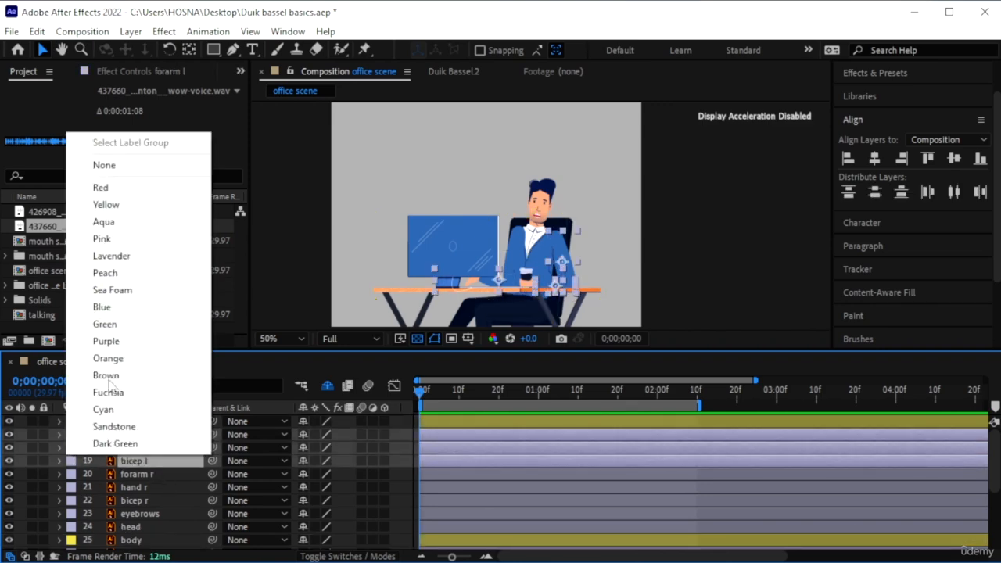
{"action": "left_click", "coordinate": [100, 188]}
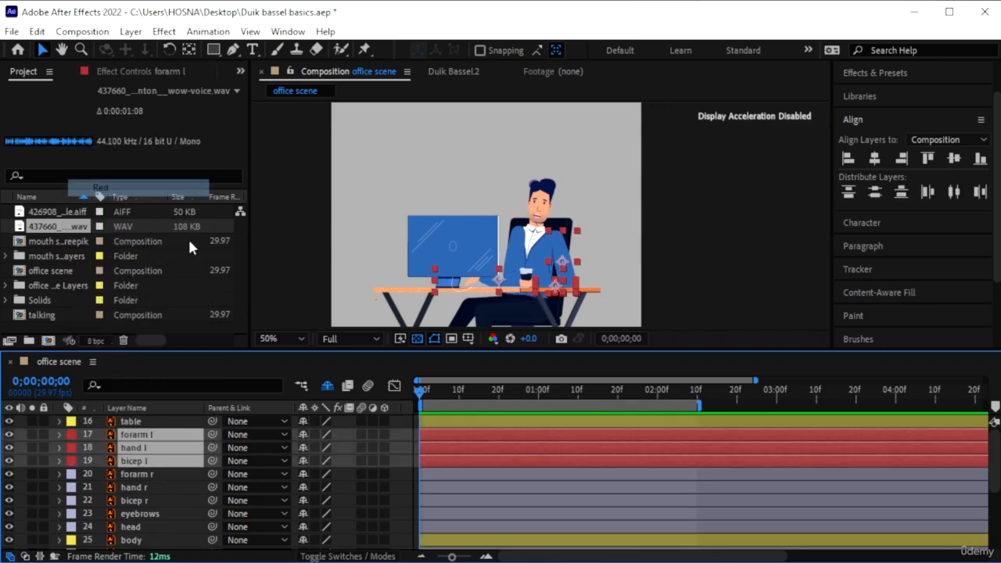
- Set the label color of the right arm layers, forarm r, hand r and bicep r, to Aqua
{"action": "left_click", "coordinate": [154, 473]}
{"action": "left_click", "coordinate": [154, 487], "text": "ctrl"}
{"action": "left_click", "coordinate": [135, 501], "text": "ctrl"}
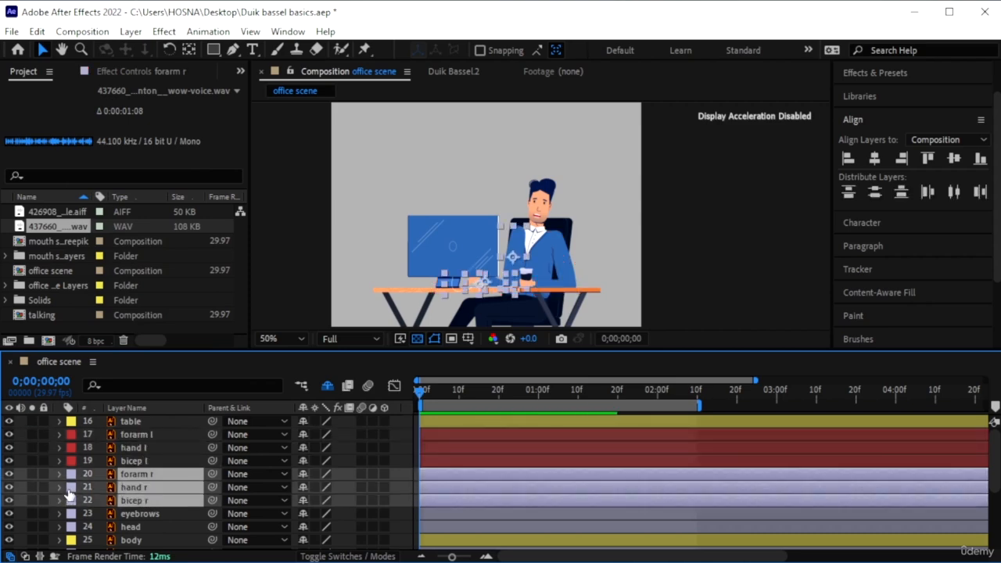
{"action": "left_click", "coordinate": [70, 489]}
{"action": "left_click", "coordinate": [151, 260]}
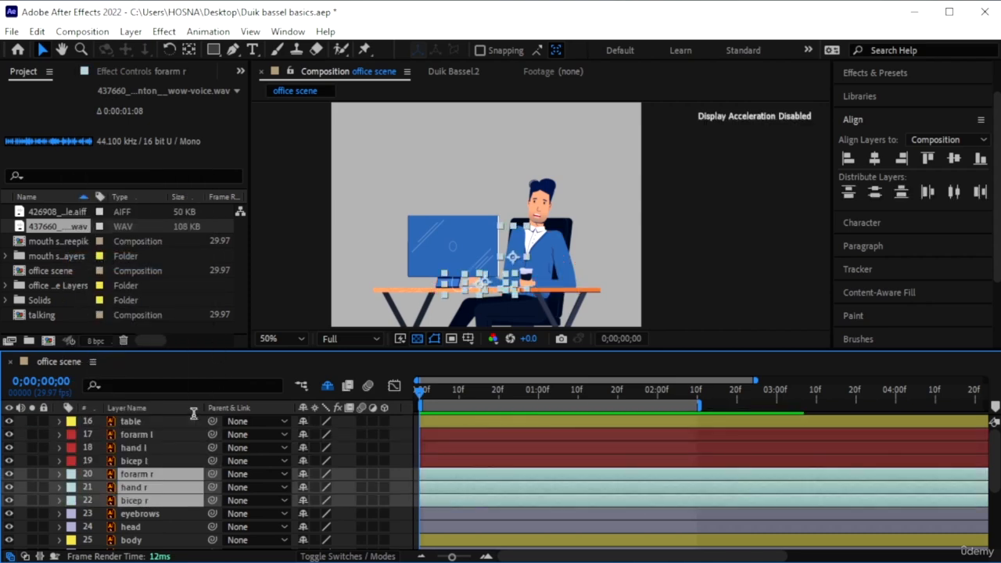
- Set the label color of the eyebrows and head layers to Sea Foam
{"action": "left_click", "coordinate": [160, 513]}
{"action": "left_click", "coordinate": [157, 527], "text": "ctrl"}
{"action": "scroll", "coordinate": [165, 490], "scroll_direction": "down", "scroll_amount": 1}
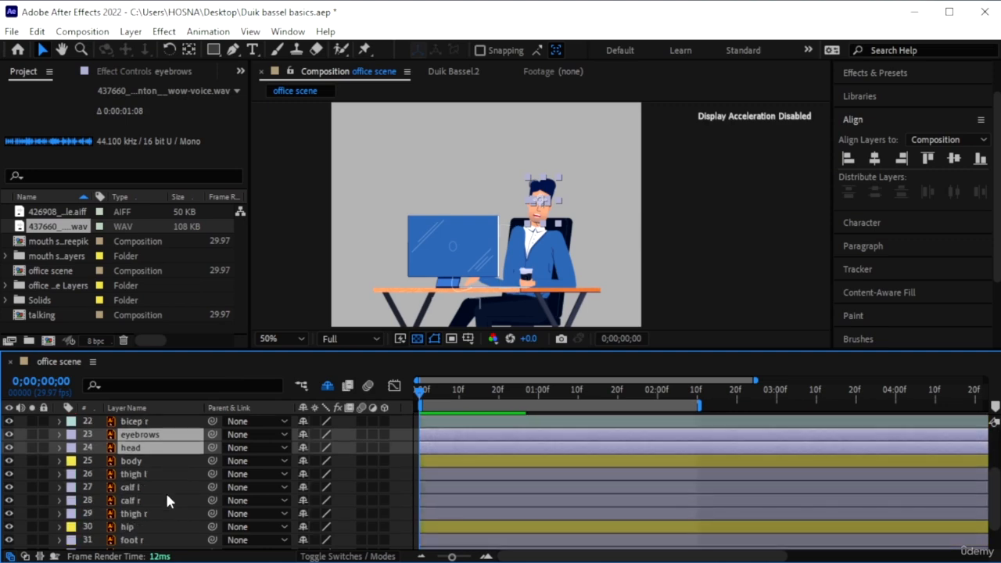
{"action": "left_click", "coordinate": [71, 448]}
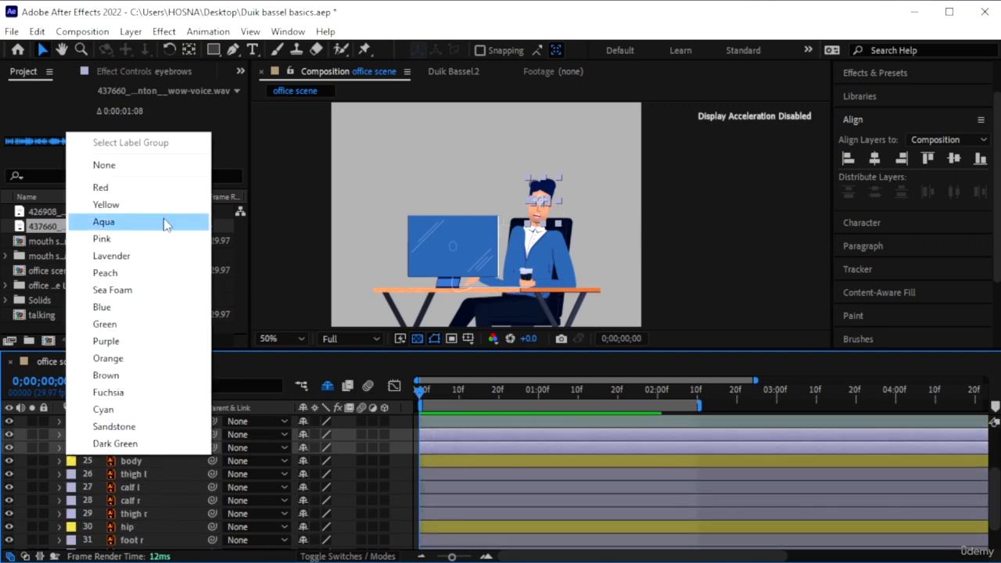
{"action": "left_click", "coordinate": [149, 291]}
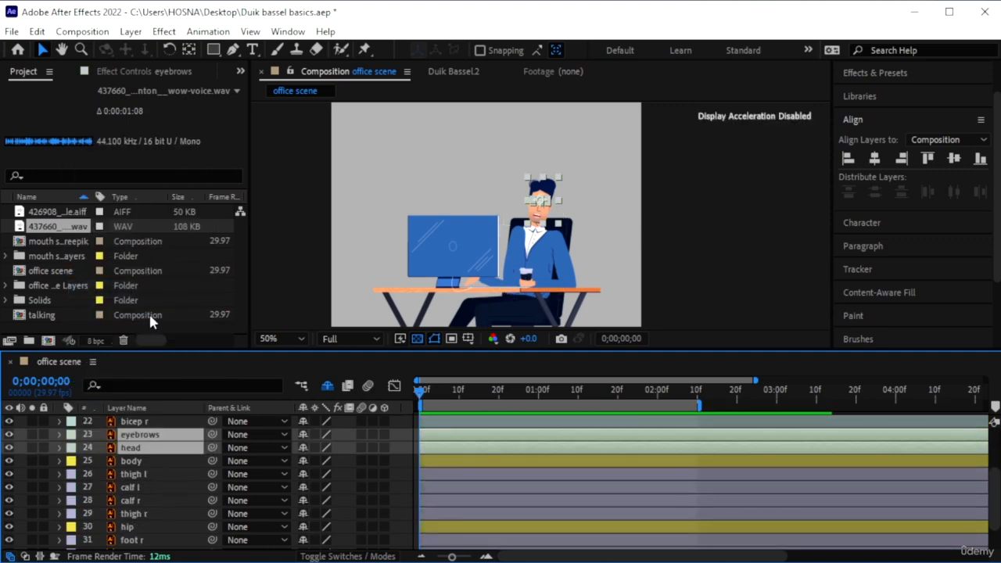
- Move the foot l layer up the layer stack, directly below calf l
{"action": "left_click", "coordinate": [144, 474]}
{"action": "left_click", "coordinate": [133, 488], "text": "ctrl"}
{"action": "left_click", "coordinate": [129, 501], "text": "ctrl"}
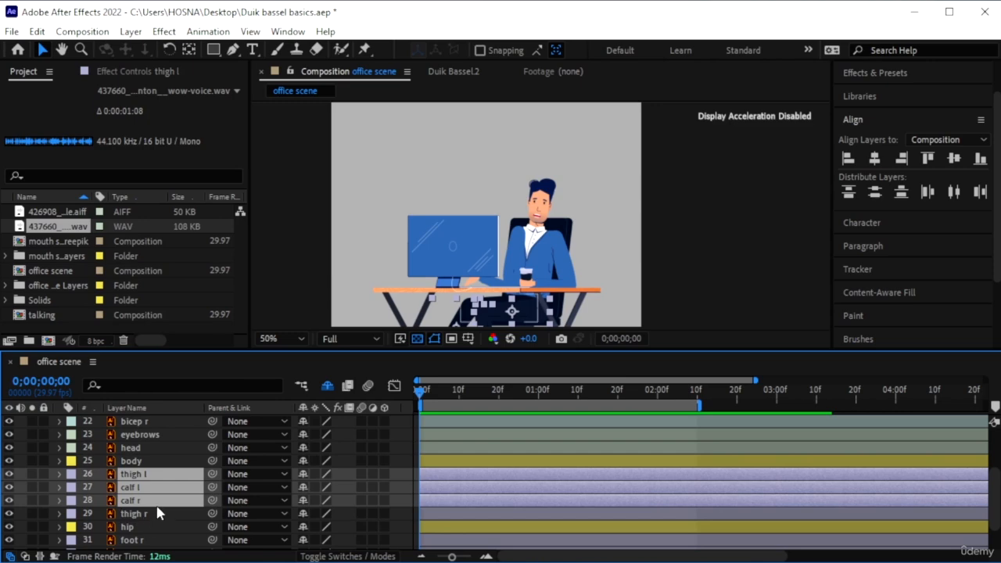
{"action": "left_click", "coordinate": [155, 500], "text": "ctrl"}
{"action": "scroll", "coordinate": [149, 508], "scroll_direction": "down", "scroll_amount": 1}
{"action": "left_click", "coordinate": [145, 515]}
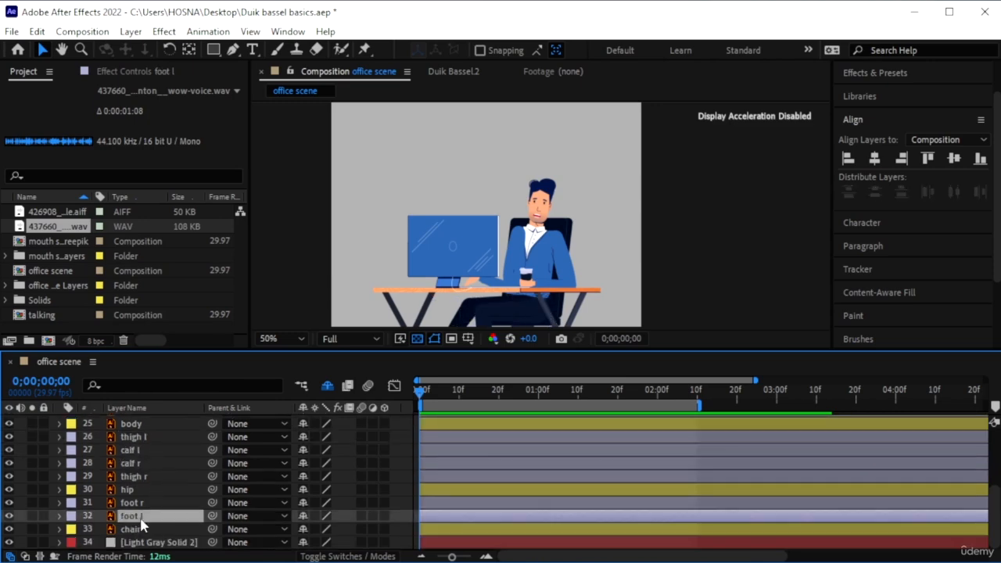
{"action": "left_click_drag", "start_coordinate": [142, 518], "coordinate": [155, 459]}
- Set the label color of the left leg layers, thigh l, calf l and foot l, to Green
{"action": "left_click", "coordinate": [158, 441]}
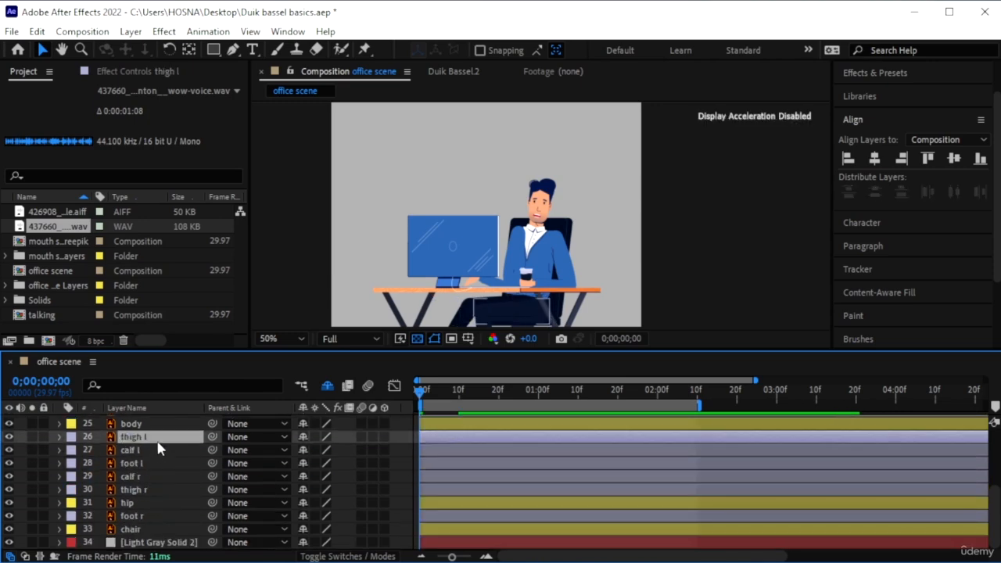
{"action": "left_click", "coordinate": [134, 450], "text": "ctrl"}
{"action": "left_click", "coordinate": [148, 461], "text": "ctrl"}
{"action": "left_click", "coordinate": [72, 463]}
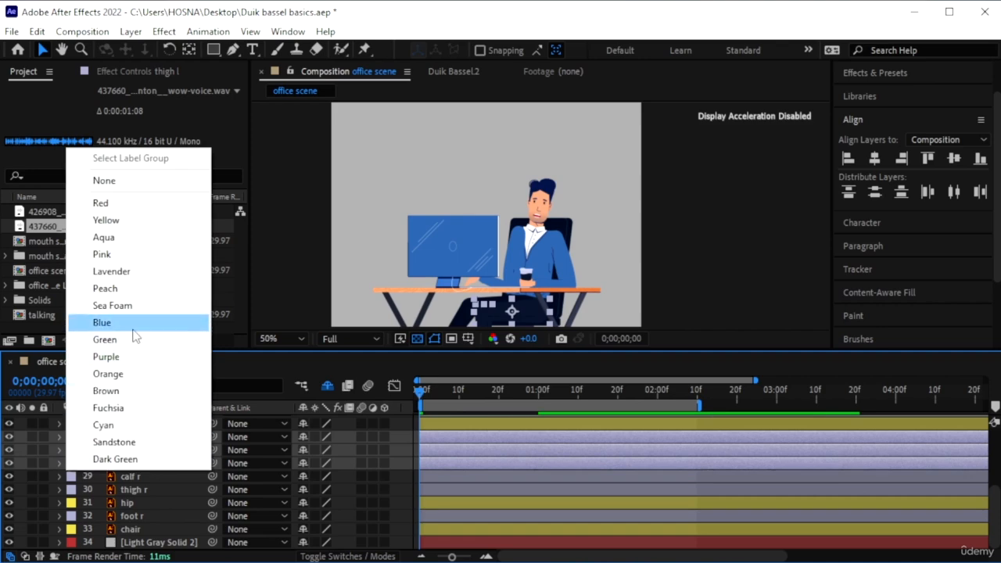
{"action": "left_click", "coordinate": [133, 339]}
- Move the foot r layer directly below thigh r and set the calf r, thigh r and foot r labels to Dark Green
{"action": "left_click", "coordinate": [147, 517]}
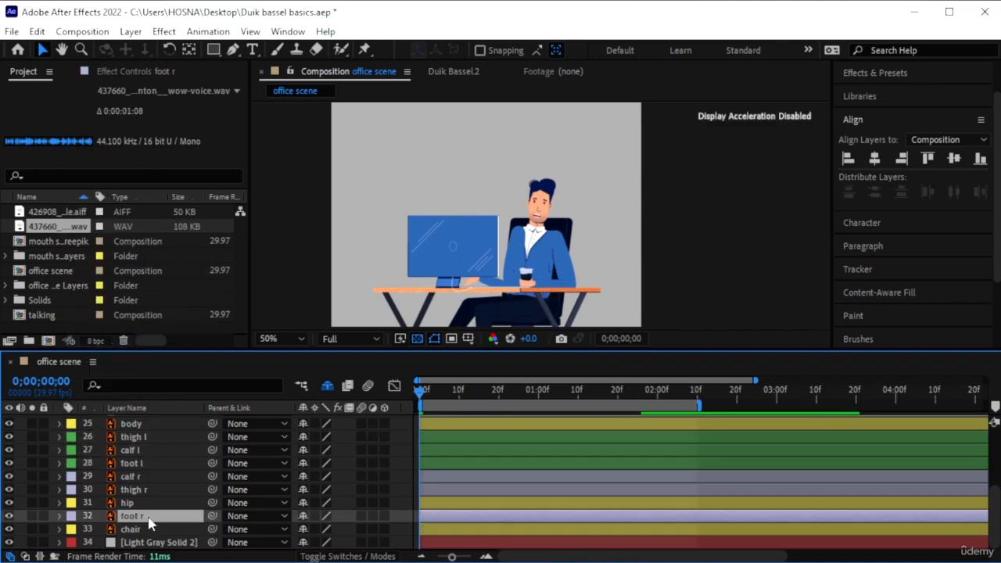
{"action": "left_click_drag", "start_coordinate": [149, 522], "coordinate": [152, 499]}
{"action": "left_click", "coordinate": [130, 476]}
{"action": "left_click", "coordinate": [134, 490], "text": "ctrl"}
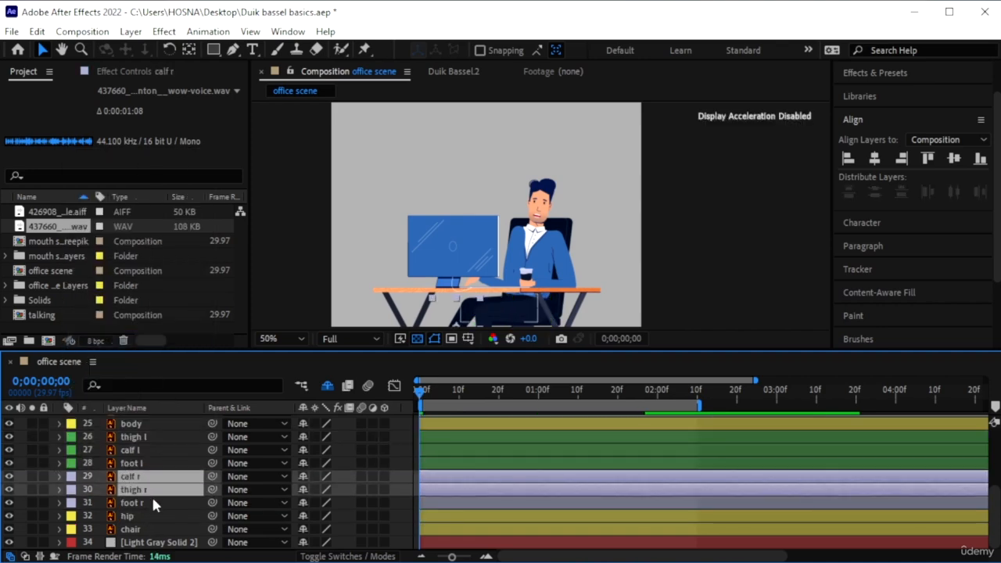
{"action": "left_click", "coordinate": [152, 501], "text": "ctrl"}
{"action": "left_click", "coordinate": [71, 503]}
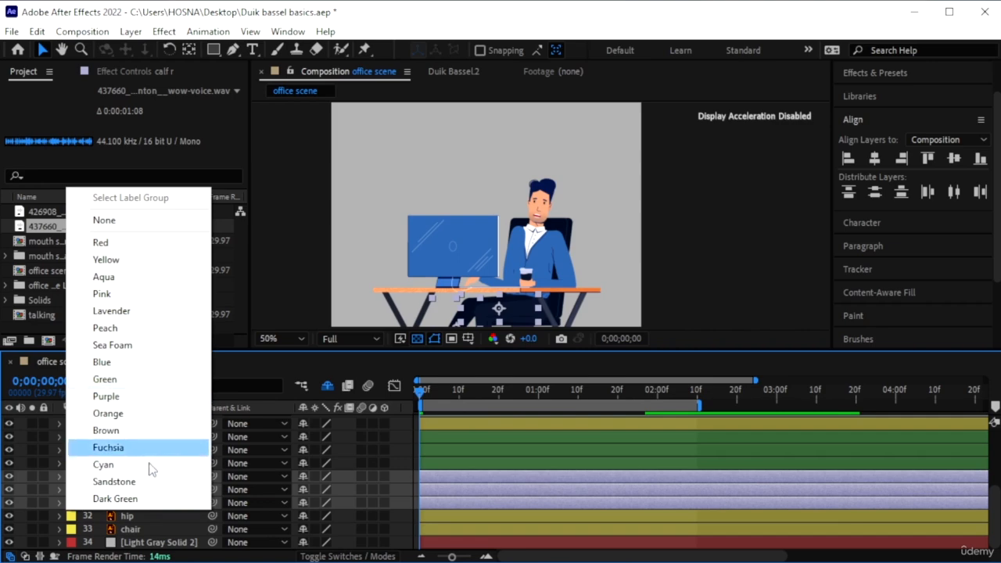
{"action": "left_click", "coordinate": [146, 499]}
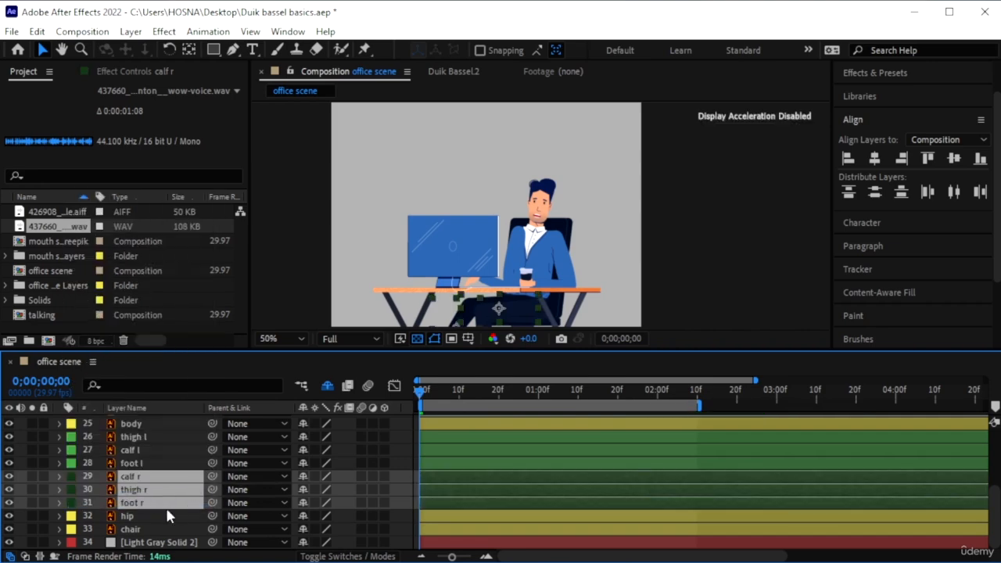
- Examine the character's left arm up close, checking which parts the hand l and bicep l layers cover
{"action": "scroll", "coordinate": [167, 506], "scroll_direction": "up", "scroll_amount": 3}
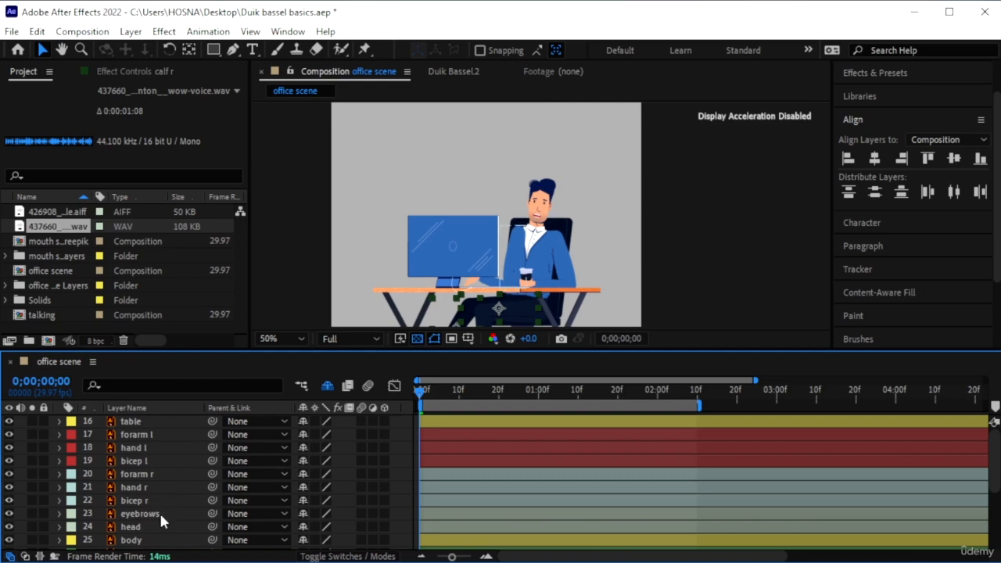
{"action": "key", "text": "period"}
{"action": "key", "text": "h"}
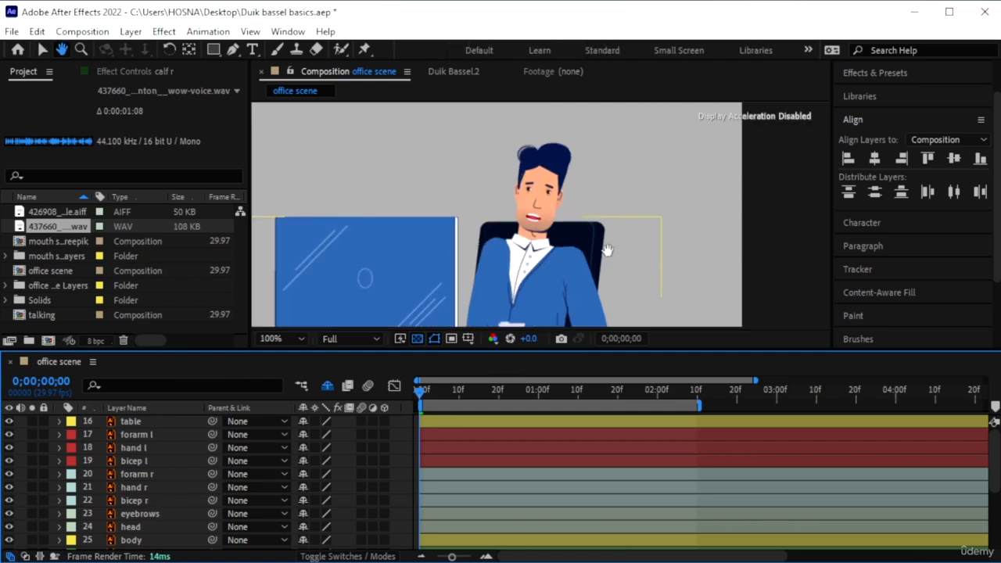
{"action": "left_click_drag", "start_coordinate": [608, 250], "coordinate": [546, 157]}
{"action": "key", "text": "v"}
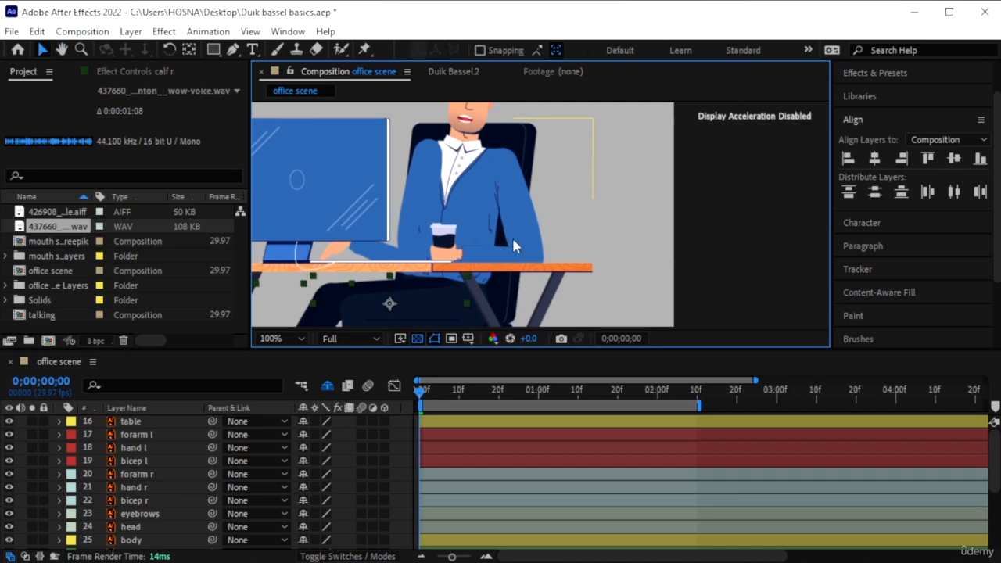
{"action": "scroll", "coordinate": [526, 241], "scroll_direction": "up", "scroll_amount": 2}
{"action": "left_click", "coordinate": [485, 249]}
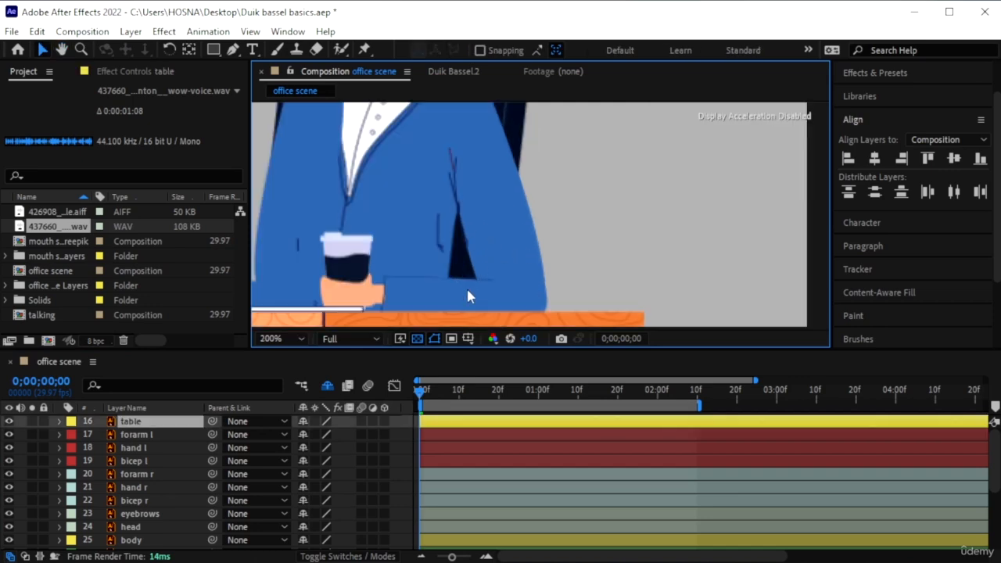
{"action": "left_click", "coordinate": [145, 448]}
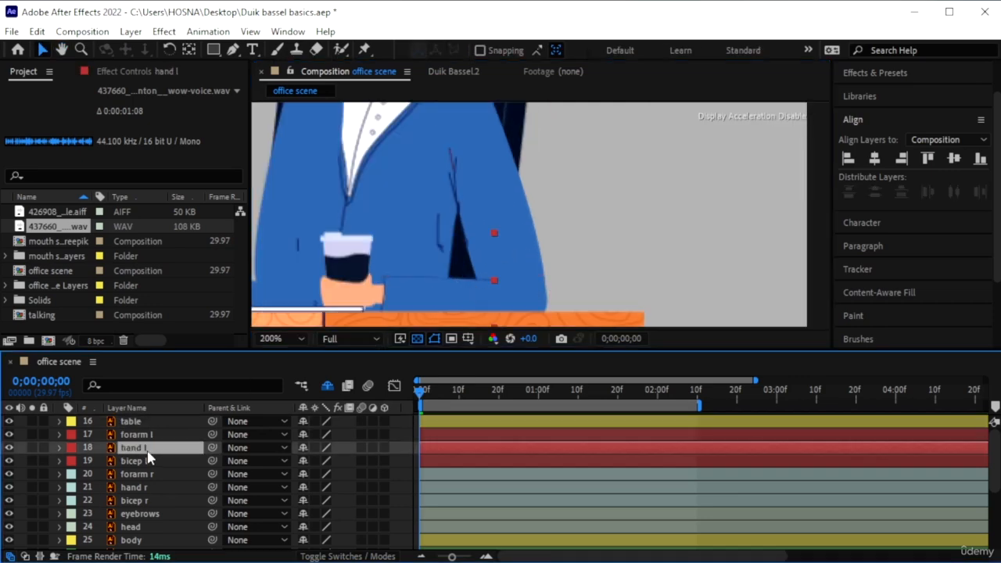
{"action": "left_click", "coordinate": [135, 461]}
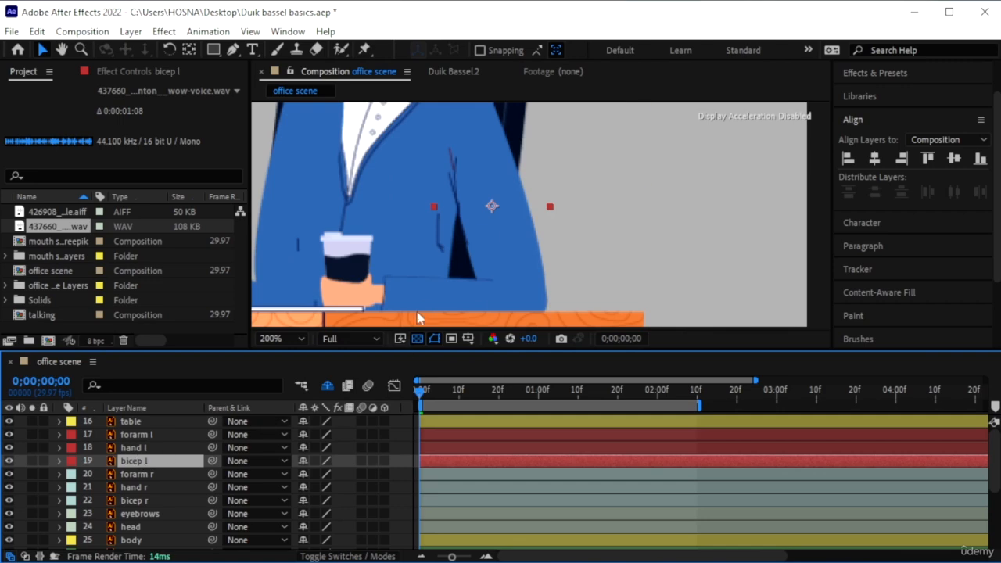
{"action": "scroll", "coordinate": [421, 298], "scroll_direction": "down", "scroll_amount": 2}
{"action": "scroll", "coordinate": [421, 298], "scroll_direction": "up", "scroll_amount": 2}
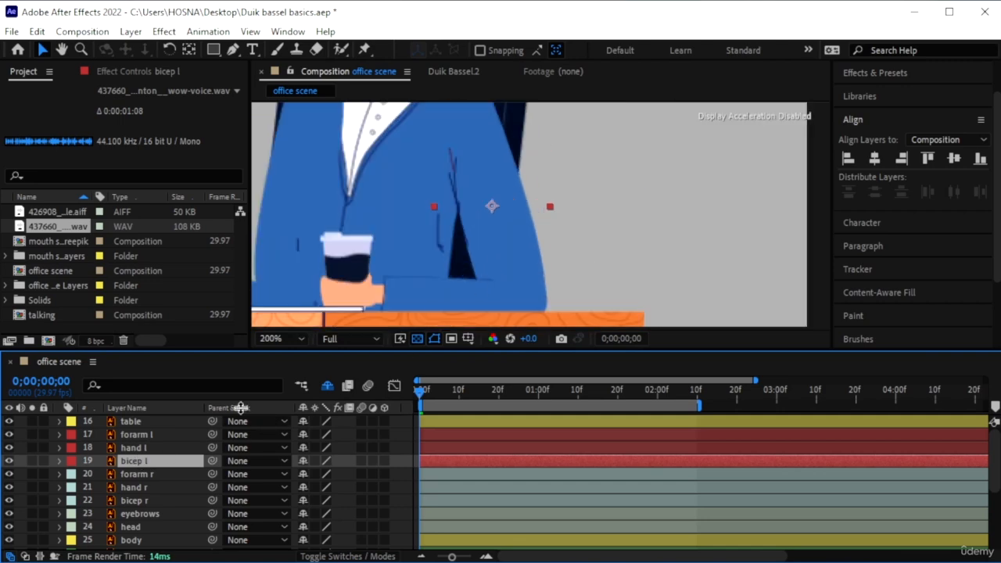
- Solo the left arm layers forarm l, hand l and bicep l to isolate the arm in the composition
{"action": "left_click", "coordinate": [147, 475]}
{"action": "left_click", "coordinate": [156, 461]}
{"action": "left_click", "coordinate": [158, 449], "text": "ctrl"}
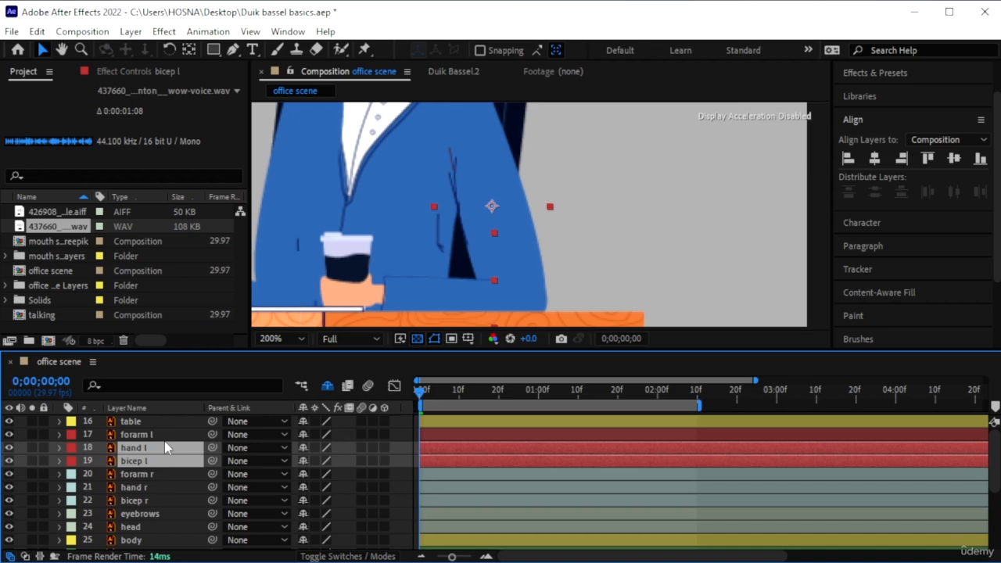
{"action": "left_click", "coordinate": [161, 435], "text": "ctrl"}
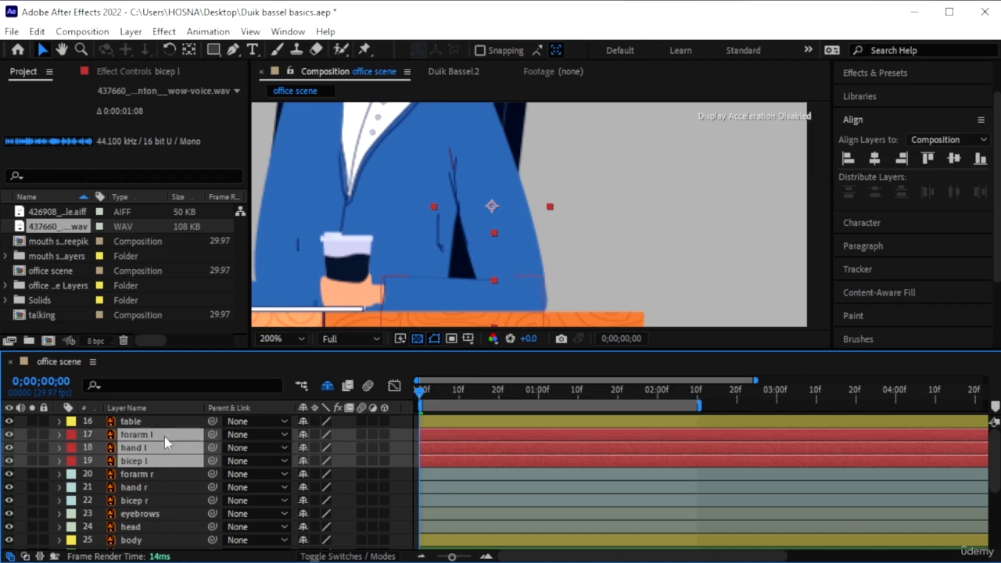
{"action": "left_click", "coordinate": [31, 448]}
{"action": "scroll", "coordinate": [480, 293], "scroll_direction": "down", "scroll_amount": 1}
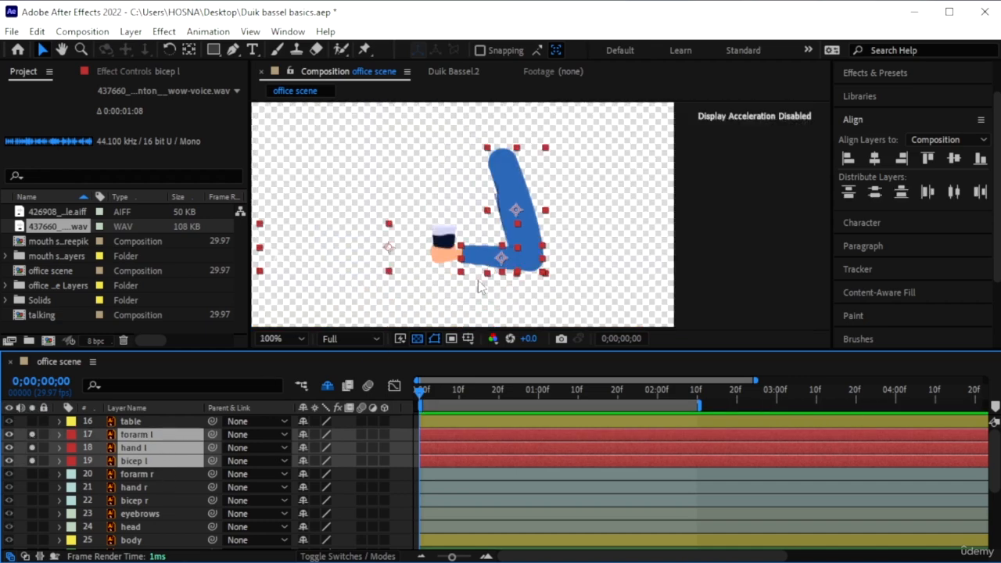
{"action": "scroll", "coordinate": [481, 288], "scroll_direction": "down", "scroll_amount": 1}
{"action": "scroll", "coordinate": [536, 239], "scroll_direction": "up", "scroll_amount": 1}
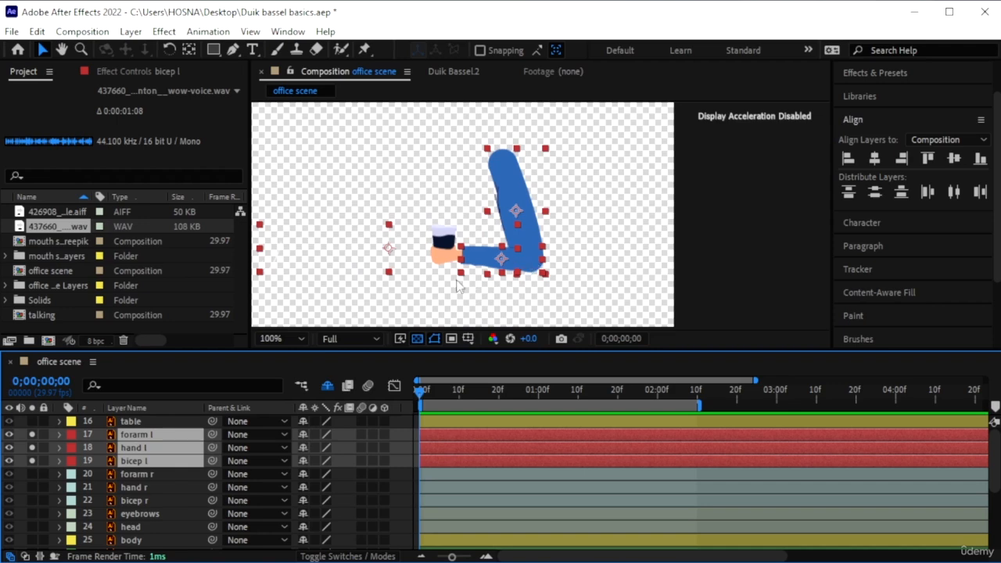
- Activate the Pan Behind (Anchor Point) tool and lower the opacity of forarm l, hand l and bicep l to 64%
{"action": "left_click", "coordinate": [144, 487]}
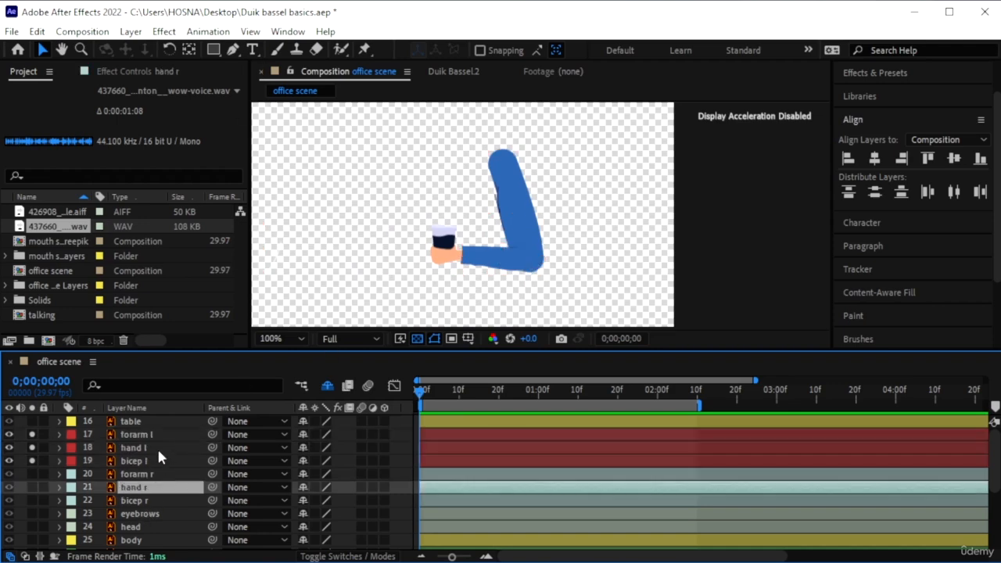
{"action": "left_click", "coordinate": [154, 432]}
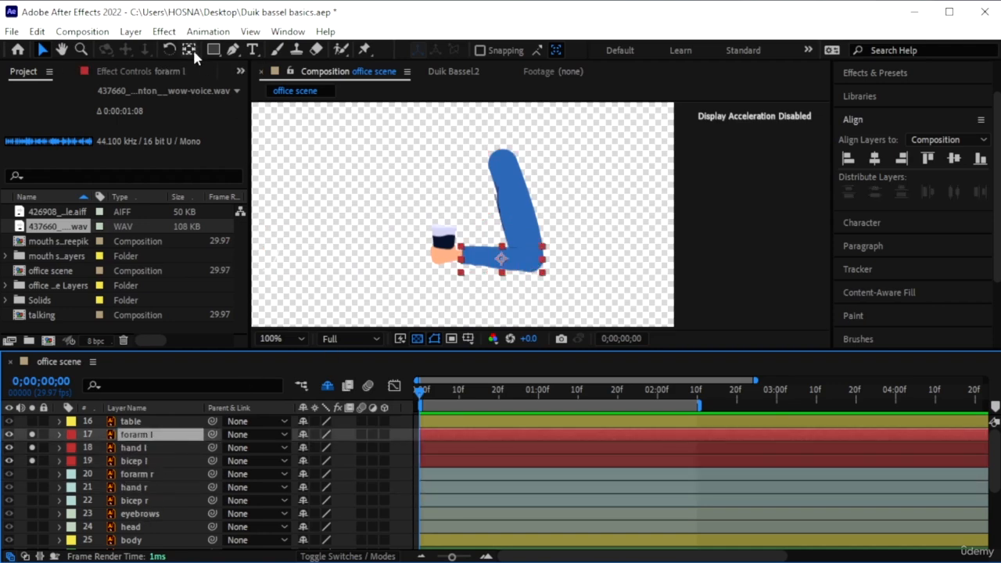
{"action": "left_click", "coordinate": [190, 50]}
{"action": "left_click", "coordinate": [160, 462], "text": "shift"}
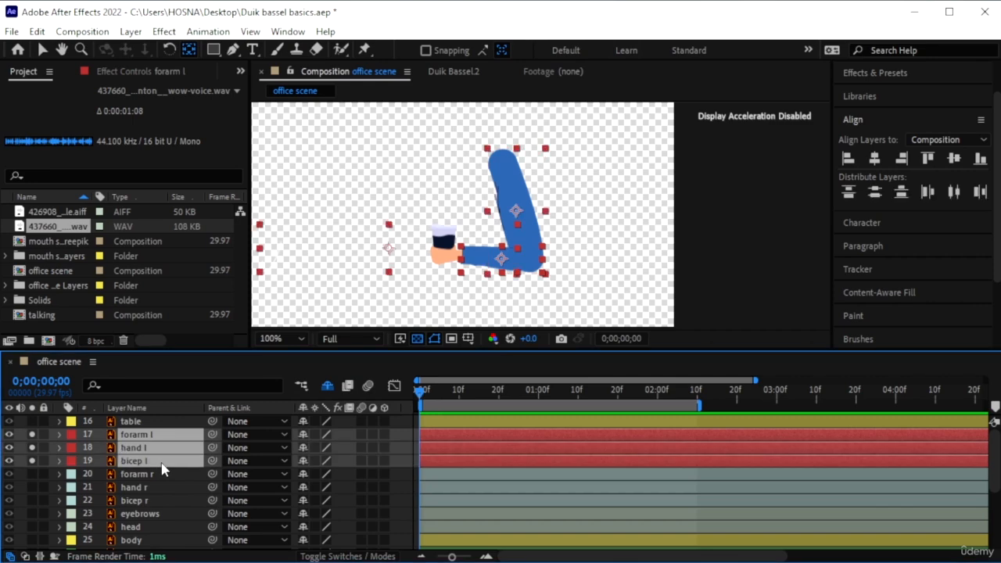
{"action": "key", "text": "t"}
{"action": "left_click_drag", "start_coordinate": [310, 447], "coordinate": [281, 447]}
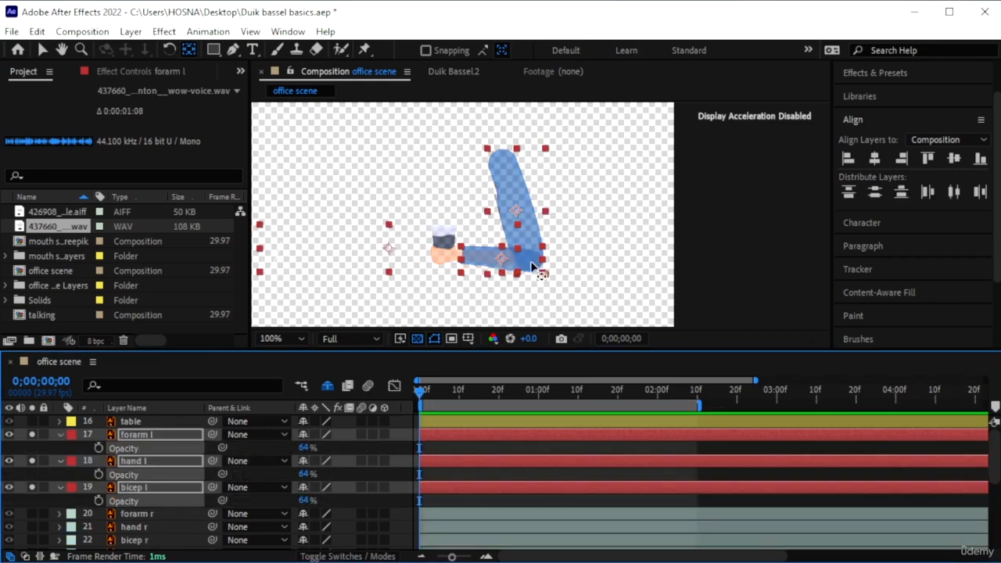
- Move the anchor point of forarm l to the elbow and the anchor point of bicep l to the shoulder
{"action": "left_click", "coordinate": [157, 435]}
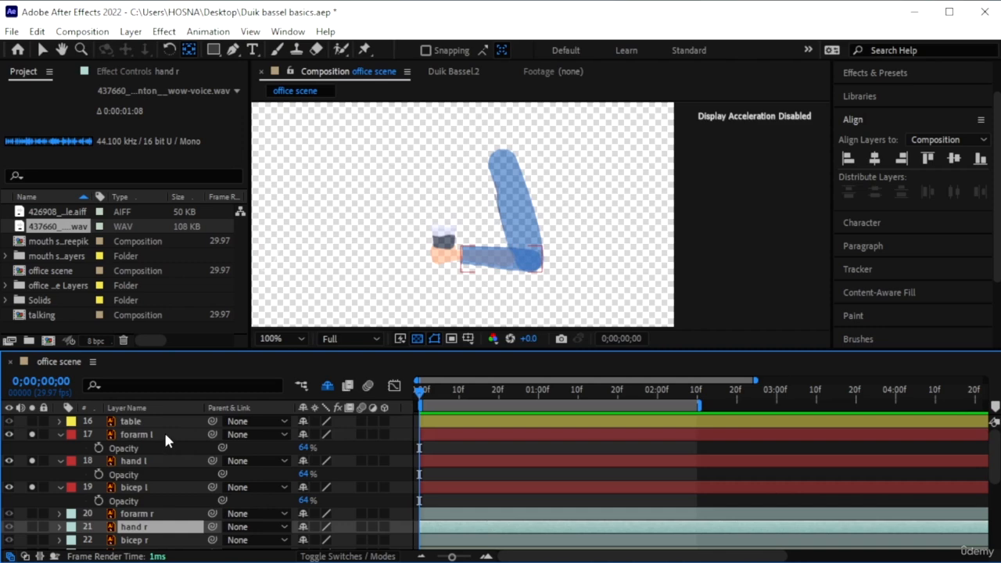
{"action": "left_click", "coordinate": [503, 263]}
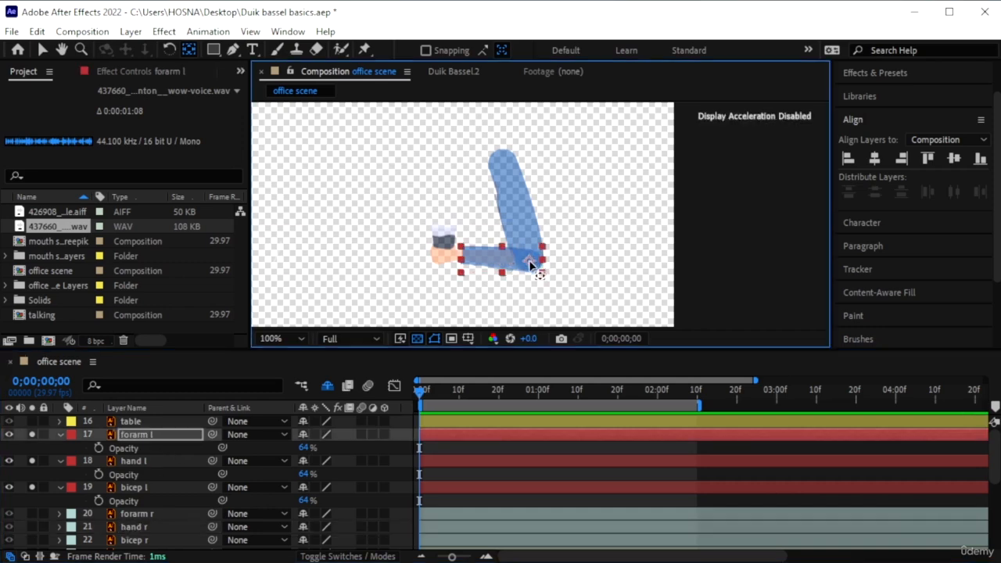
{"action": "left_click", "coordinate": [146, 486]}
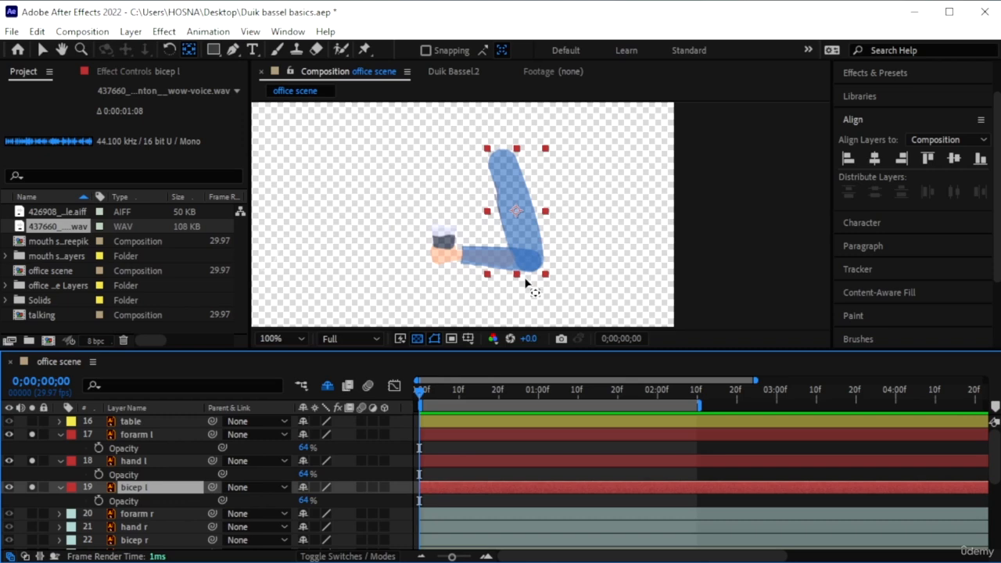
{"action": "left_click", "coordinate": [516, 199]}
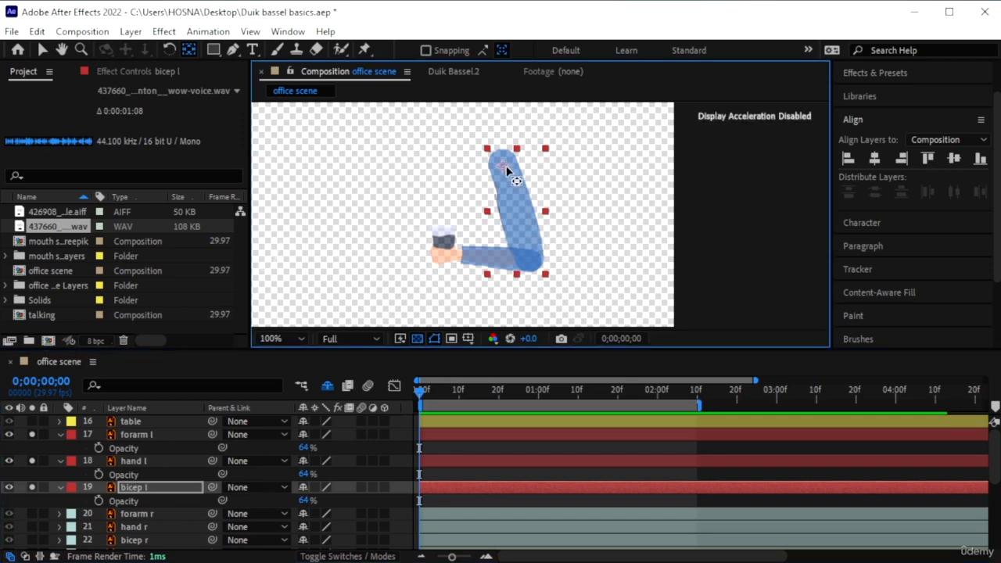
{"action": "left_click_drag", "start_coordinate": [516, 181], "coordinate": [506, 165]}
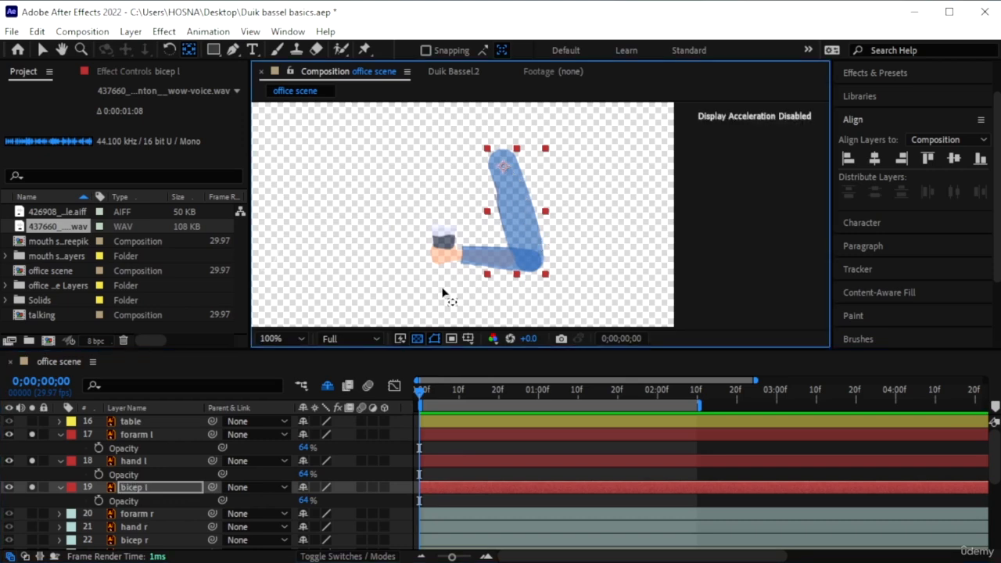
- Move the anchor point of the hand l layer to the wrist
{"action": "left_click", "coordinate": [157, 527]}
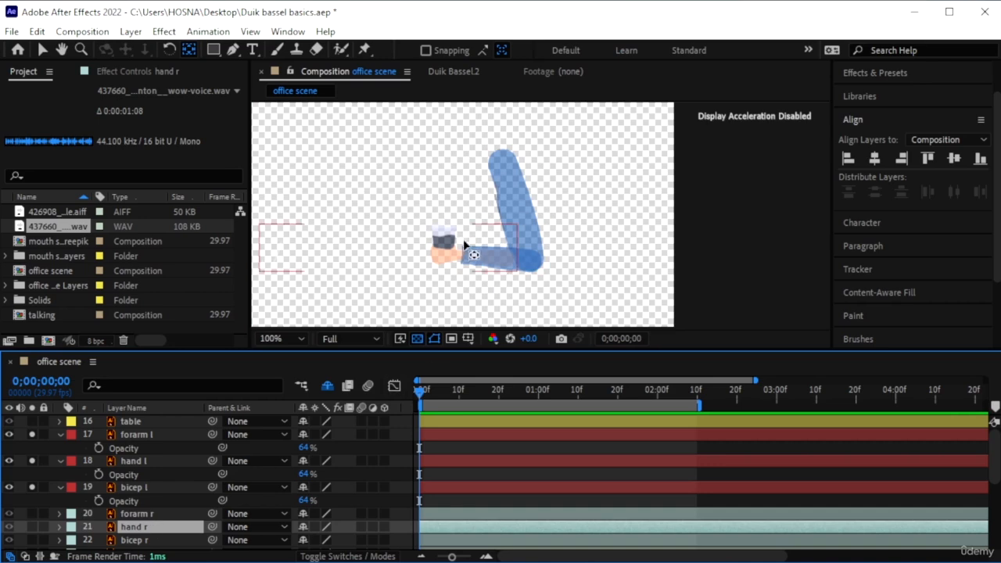
{"action": "left_click", "coordinate": [441, 252]}
{"action": "left_click_drag", "start_coordinate": [395, 251], "coordinate": [456, 257]}
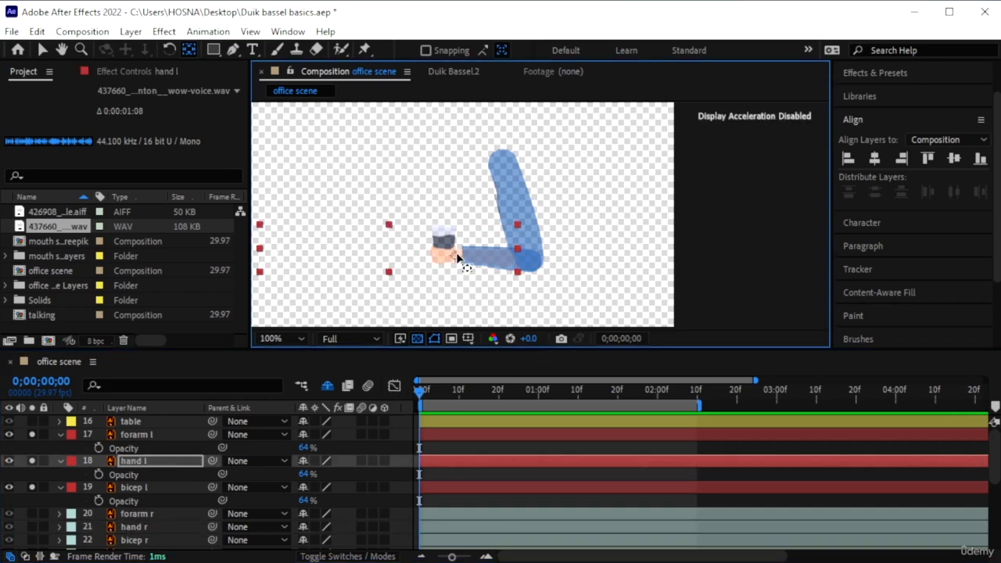
- Set the opacity of the forarm l, hand l and bicep l layers back to 100%
{"action": "left_click", "coordinate": [161, 486]}
{"action": "left_click", "coordinate": [162, 461], "text": "ctrl"}
{"action": "left_click", "coordinate": [168, 437], "text": "ctrl"}
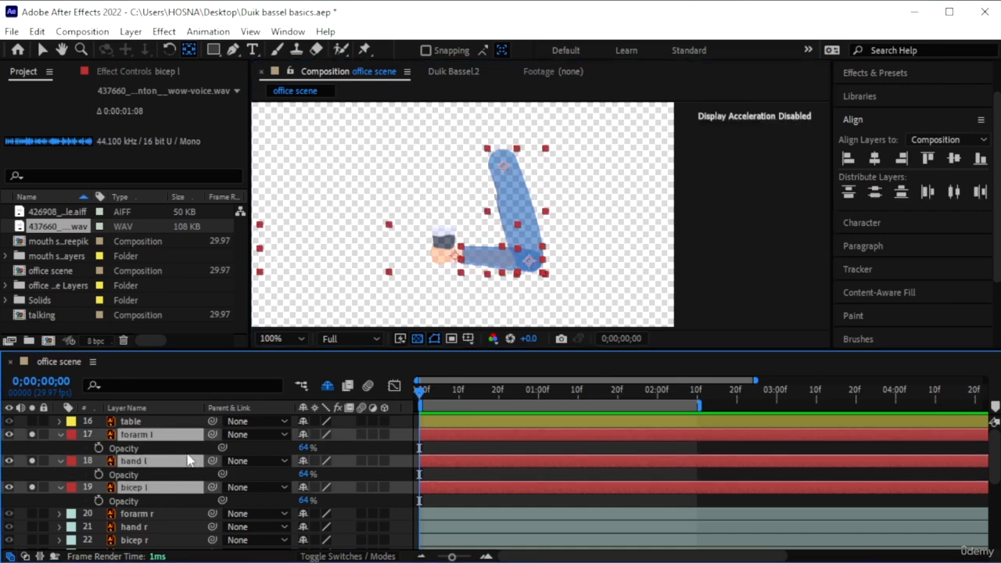
{"action": "left_click_drag", "start_coordinate": [301, 448], "coordinate": [539, 466]}
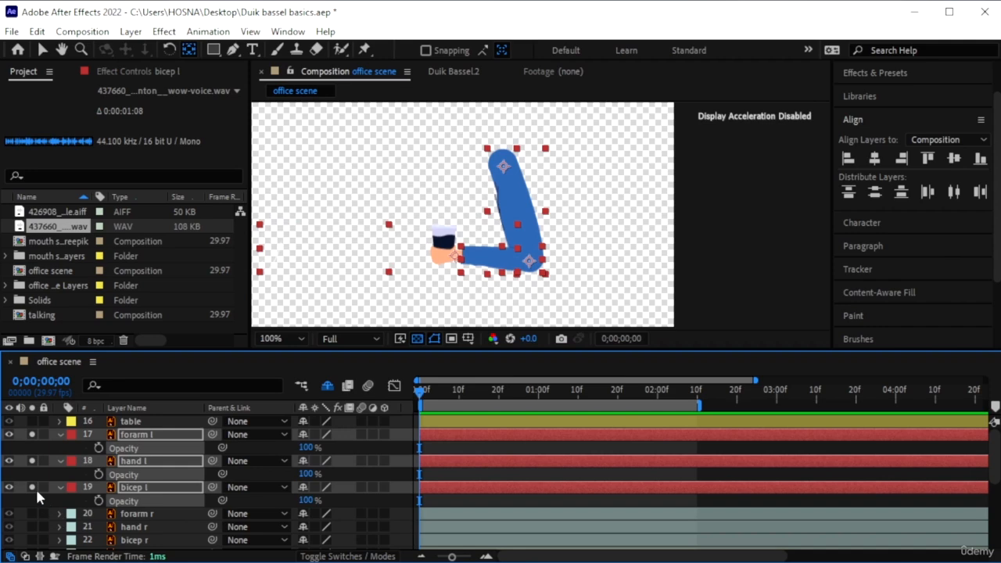
- Turn off solo for the three left arm layers, collapse their opacity properties and clear the layer selection
{"action": "left_click_drag", "start_coordinate": [30, 487], "coordinate": [31, 435]}
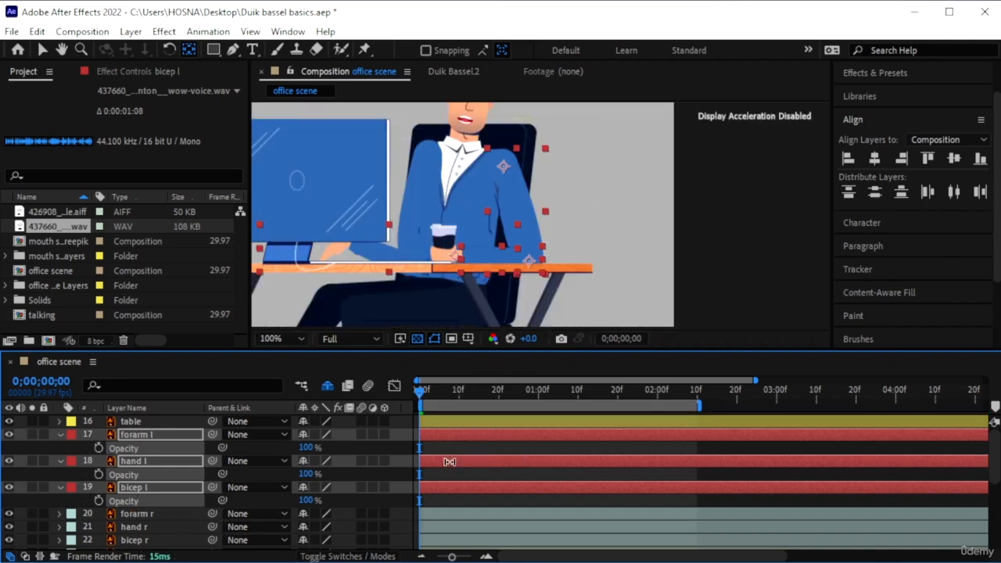
{"action": "key", "text": "t"}
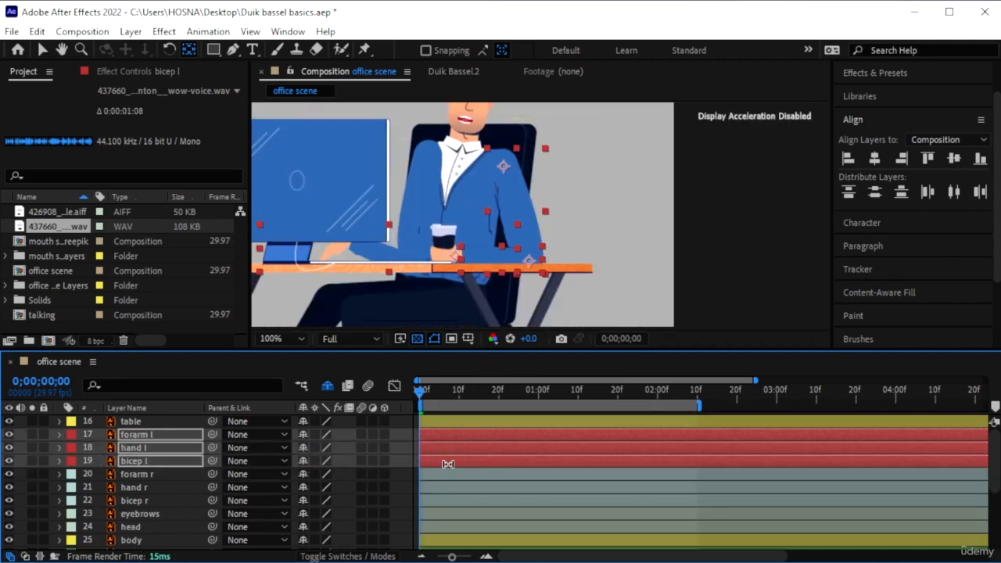
{"action": "left_click", "coordinate": [464, 69]}
{"action": "left_click", "coordinate": [181, 437]}
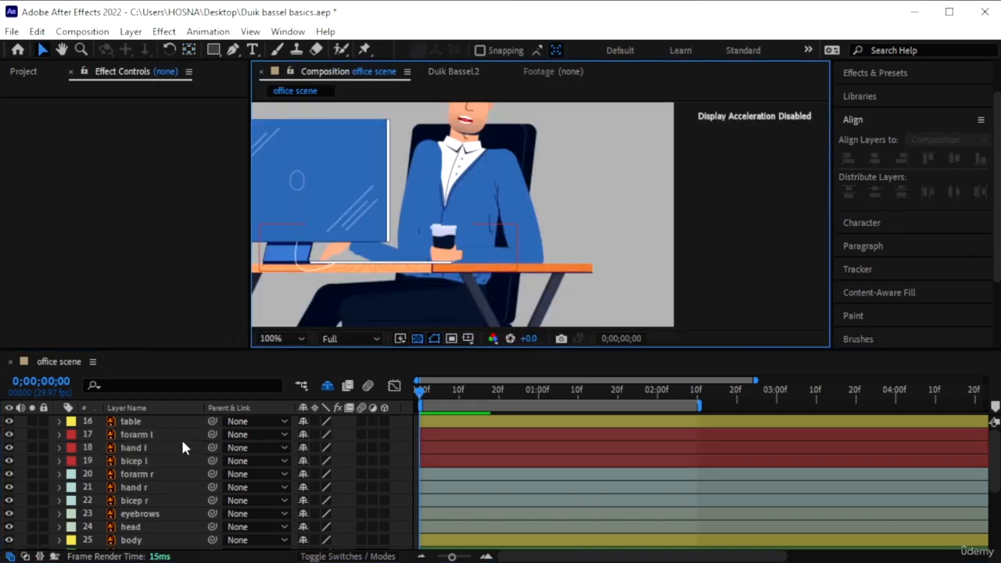
- Parent the hand l layer to bicep l, bicep l to forarm l, and forarm l to the body layer
{"action": "left_click", "coordinate": [133, 462]}
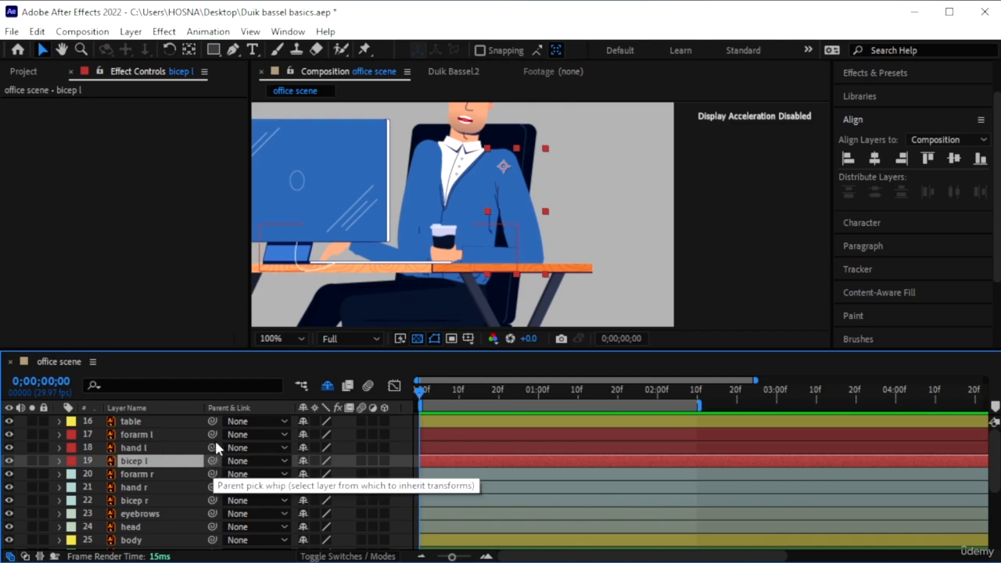
{"action": "left_click_drag", "start_coordinate": [212, 447], "coordinate": [157, 515]}
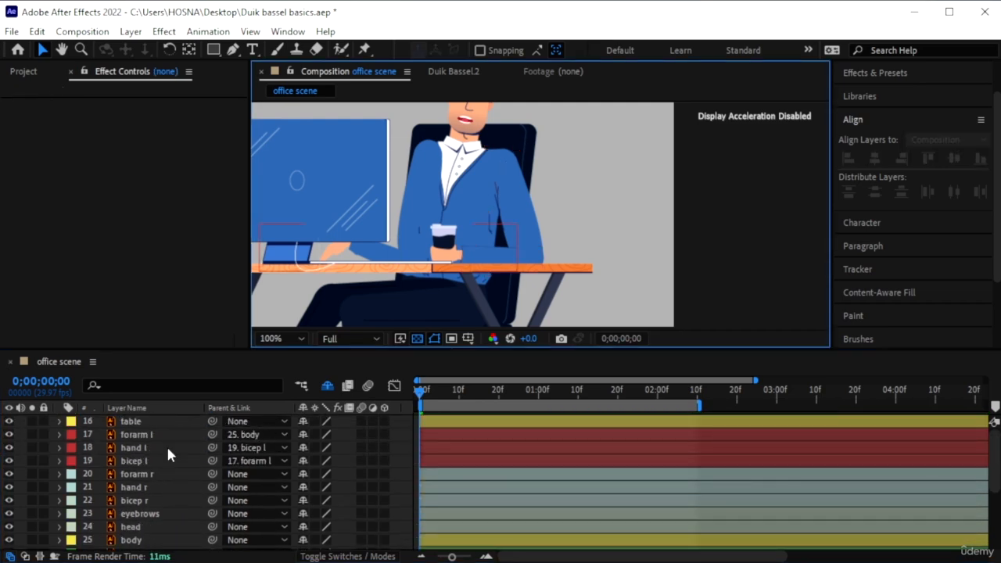
- Create a Duik arm structure with the human hand type and Arm, Forearm and Hand bones for the forarm l, hand l and bicep l layers
{"action": "left_click", "coordinate": [160, 432]}
{"action": "left_click", "coordinate": [159, 448], "text": "ctrl"}
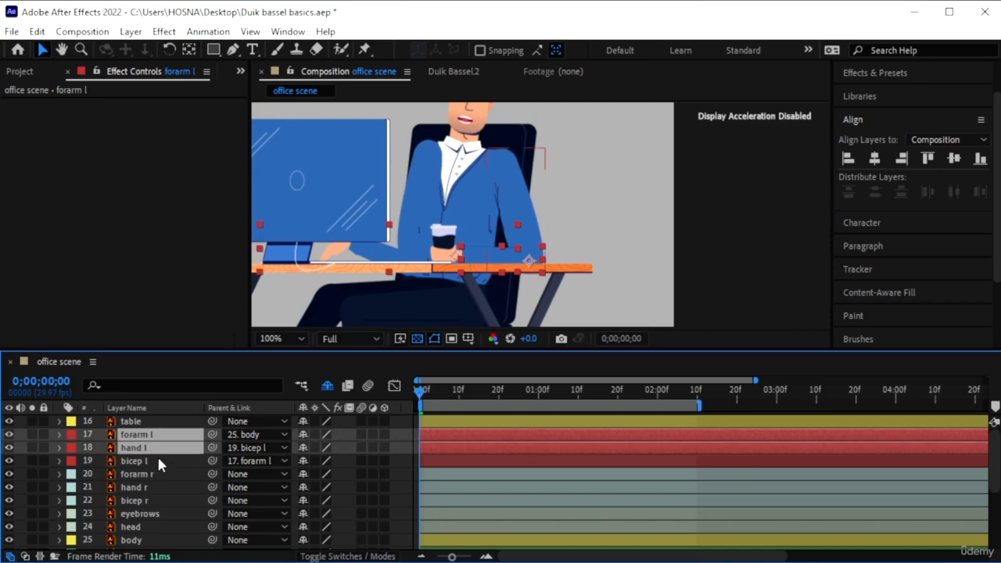
{"action": "left_click", "coordinate": [157, 459], "text": "ctrl"}
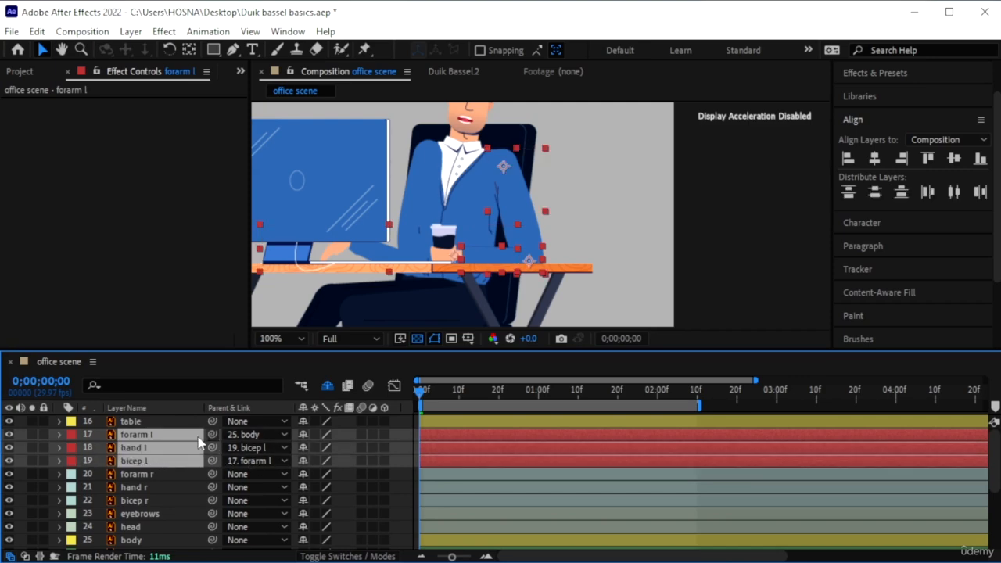
{"action": "left_click", "coordinate": [466, 71]}
{"action": "left_click", "coordinate": [516, 133]}
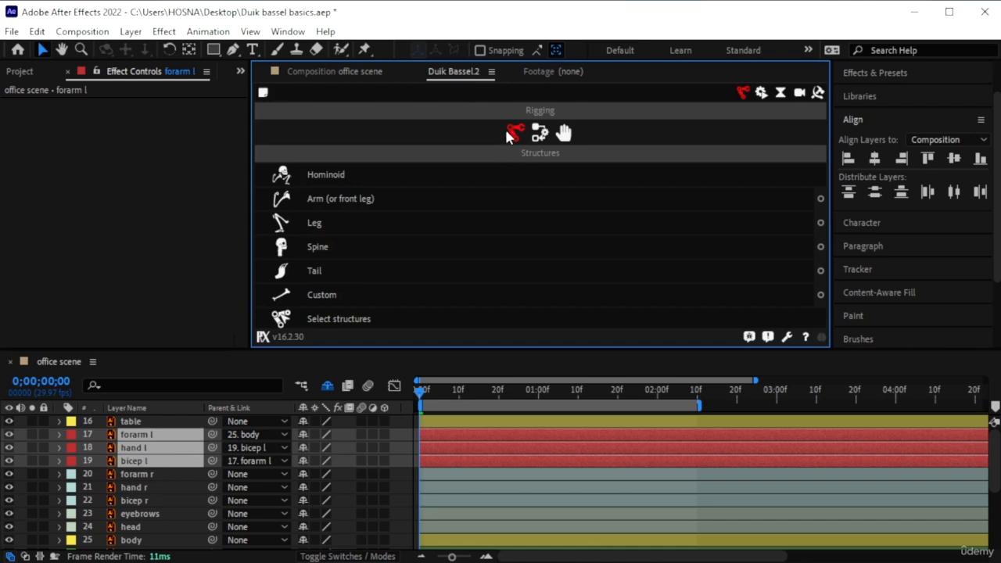
{"action": "left_click", "coordinate": [821, 197]}
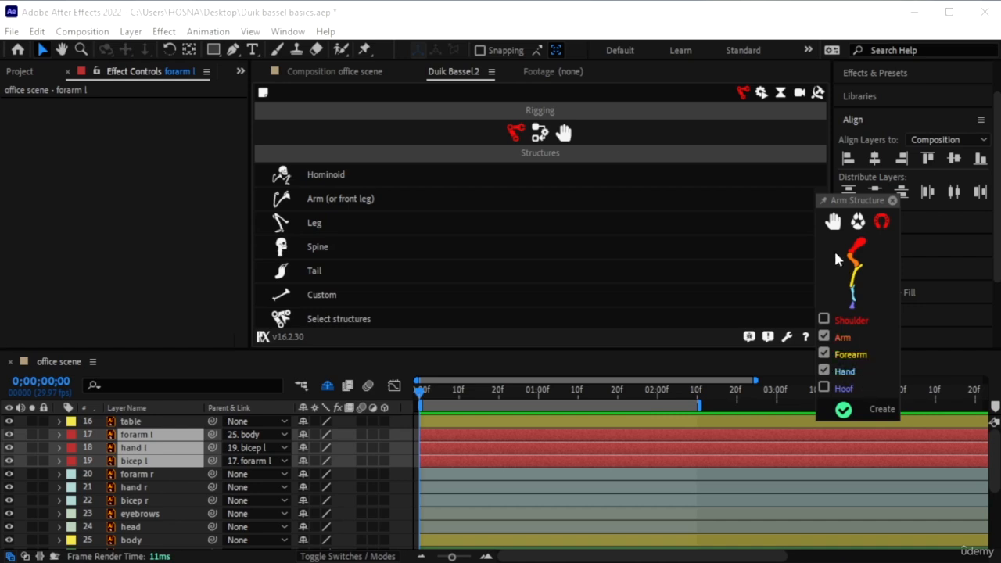
{"action": "left_click", "coordinate": [834, 223]}
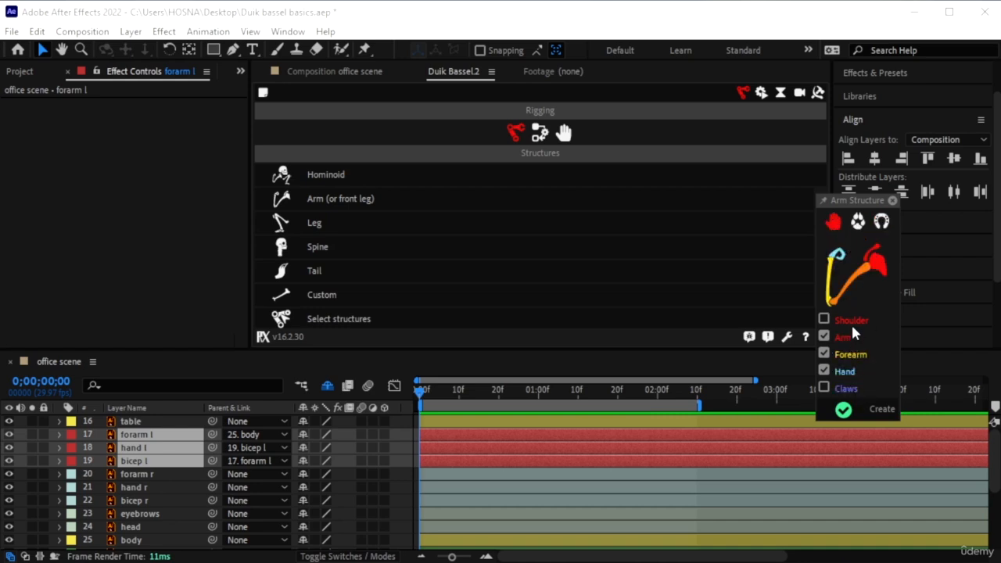
{"action": "left_click", "coordinate": [851, 406]}
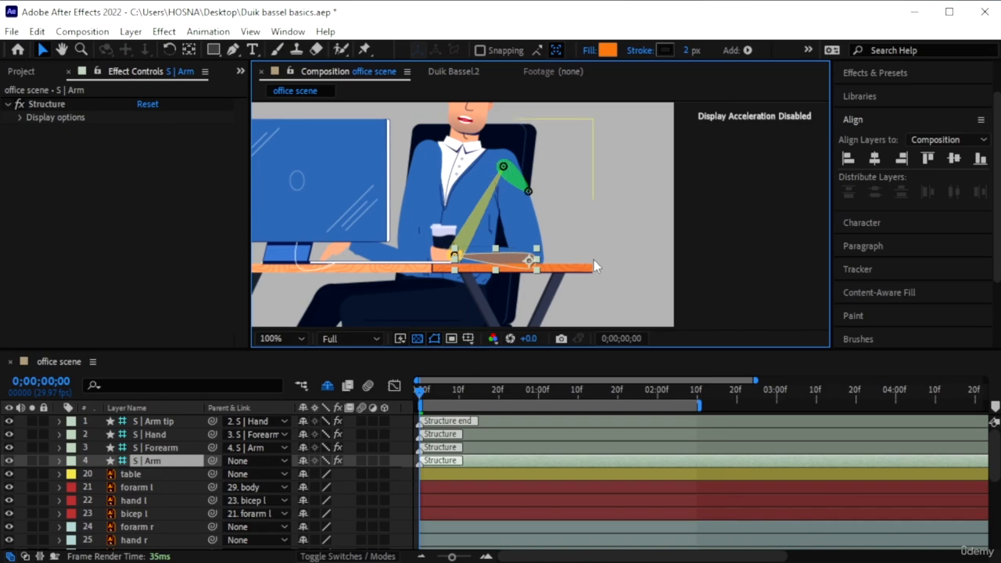
- Position the S | Arm structure at the character's left shoulder and S | Forearm at the left elbow
{"action": "left_click_drag", "start_coordinate": [530, 265], "coordinate": [509, 166]}
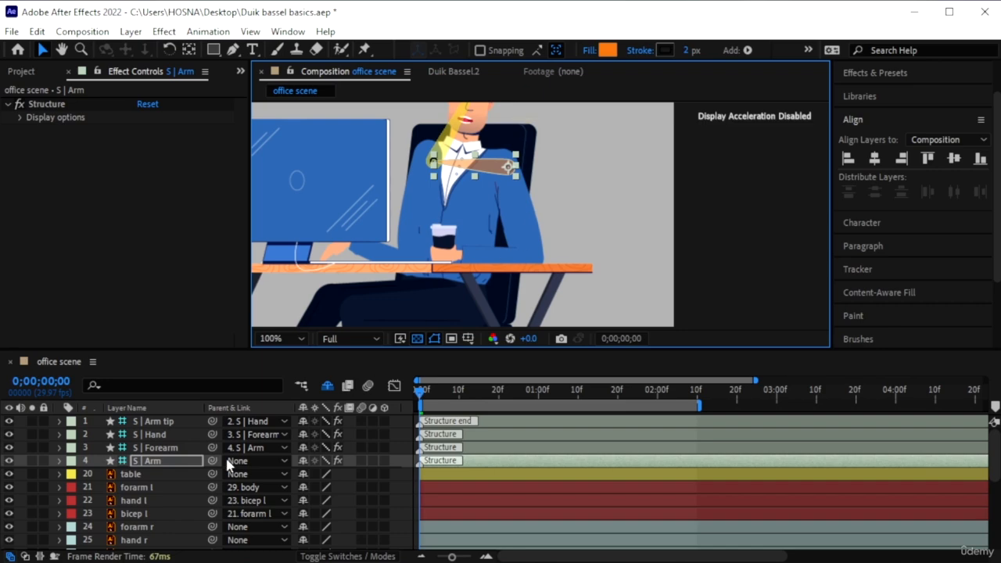
{"action": "left_click", "coordinate": [160, 449]}
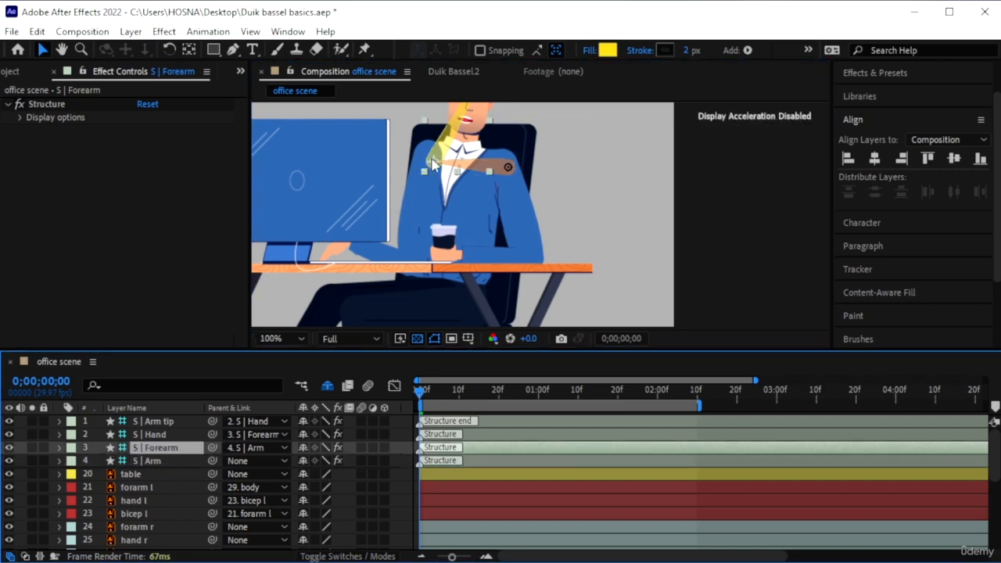
{"action": "left_click_drag", "start_coordinate": [435, 164], "coordinate": [529, 259]}
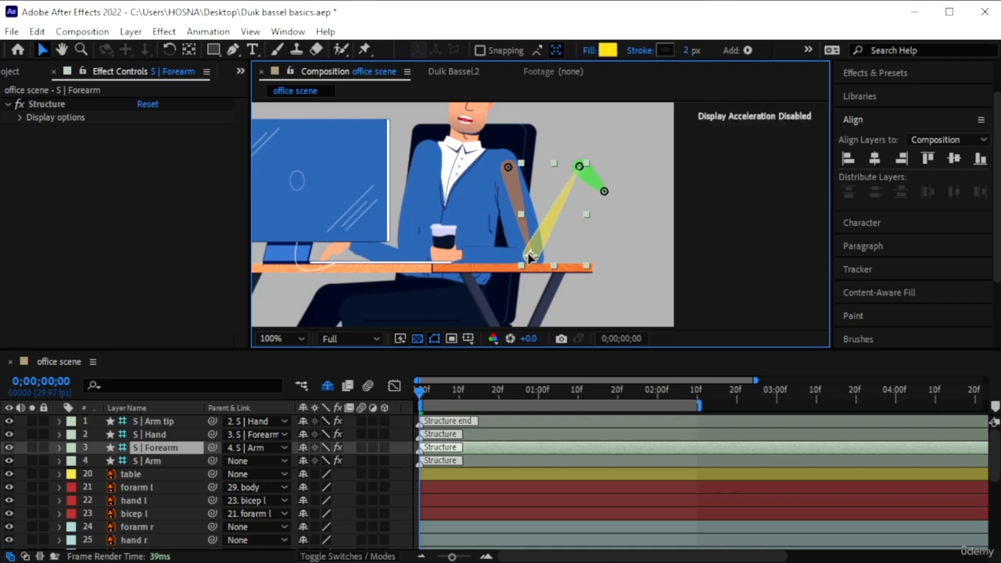
- Position the S | Hand structure at the left wrist and S | Arm tip at the fingers holding the cup
{"action": "left_click", "coordinate": [160, 435]}
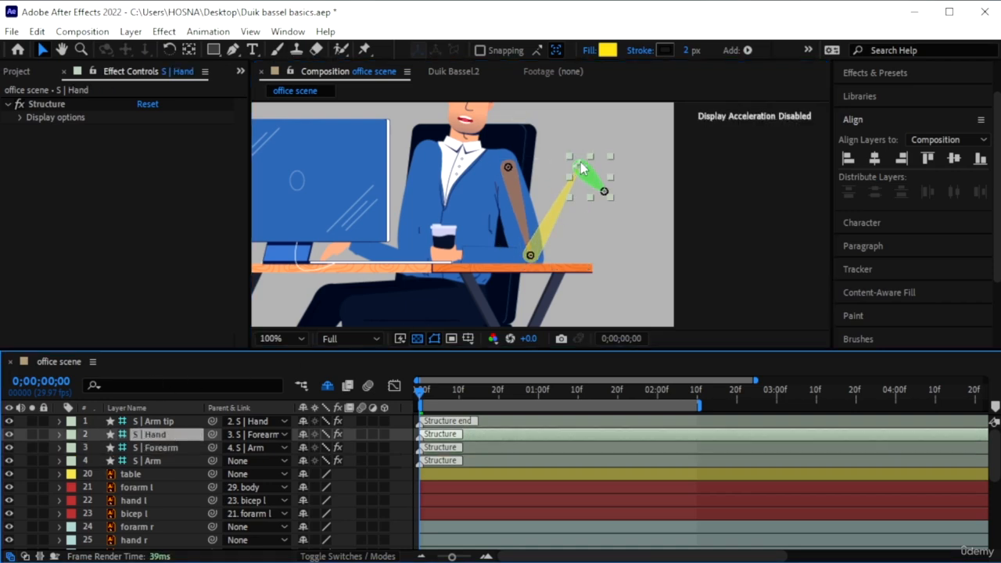
{"action": "left_click_drag", "start_coordinate": [581, 167], "coordinate": [459, 254]}
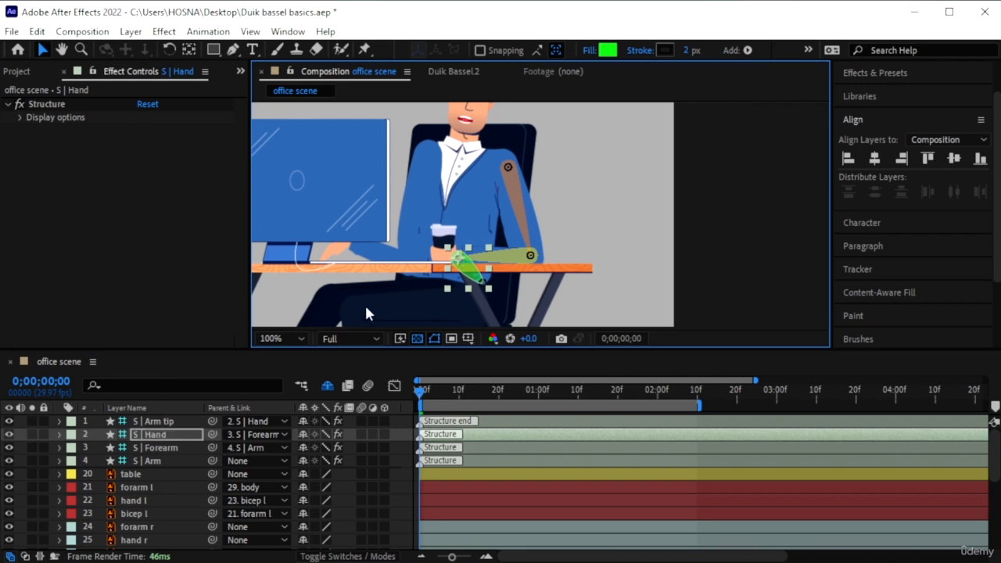
{"action": "left_click", "coordinate": [159, 422]}
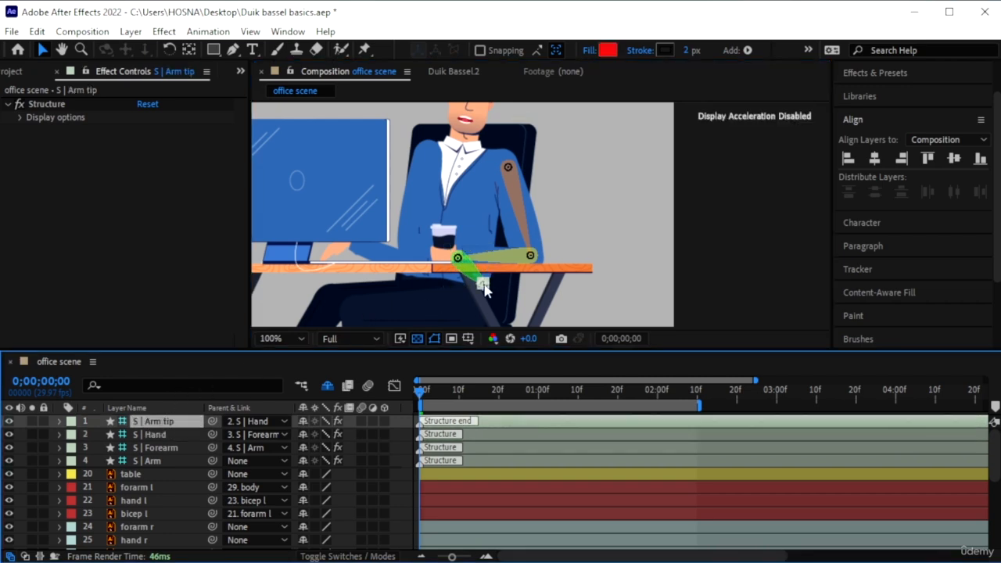
{"action": "left_click_drag", "start_coordinate": [484, 285], "coordinate": [436, 254]}
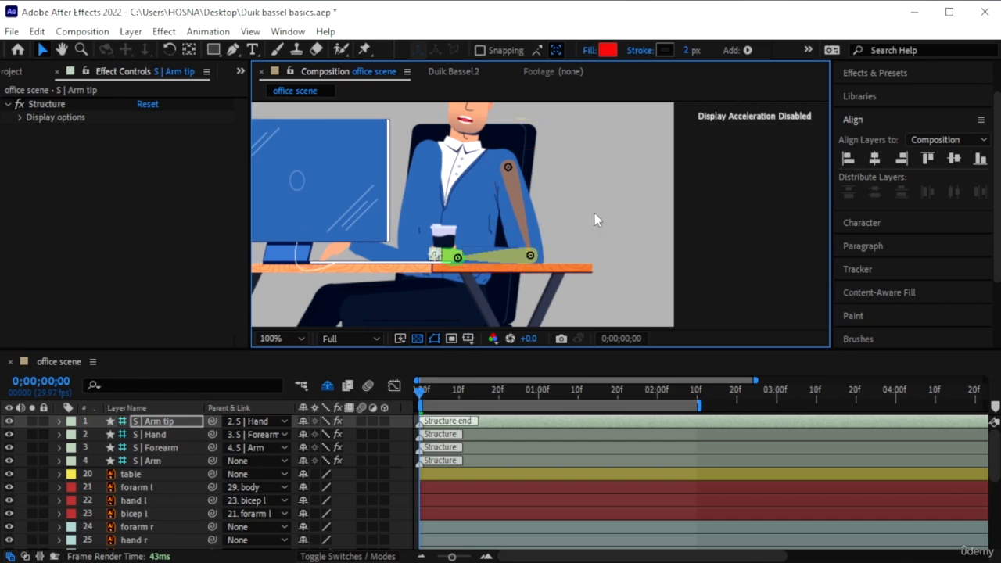
{"action": "left_click", "coordinate": [328, 386]}
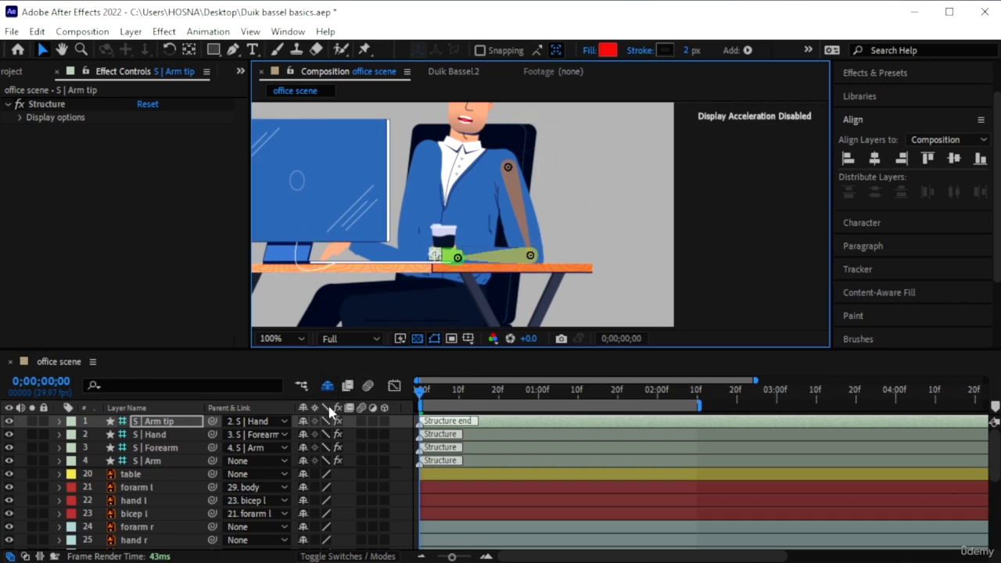
- Parent bicep l to S | Arm, hand l to S | Hand and forarm l to S | Forearm
{"action": "left_click", "coordinate": [155, 510]}
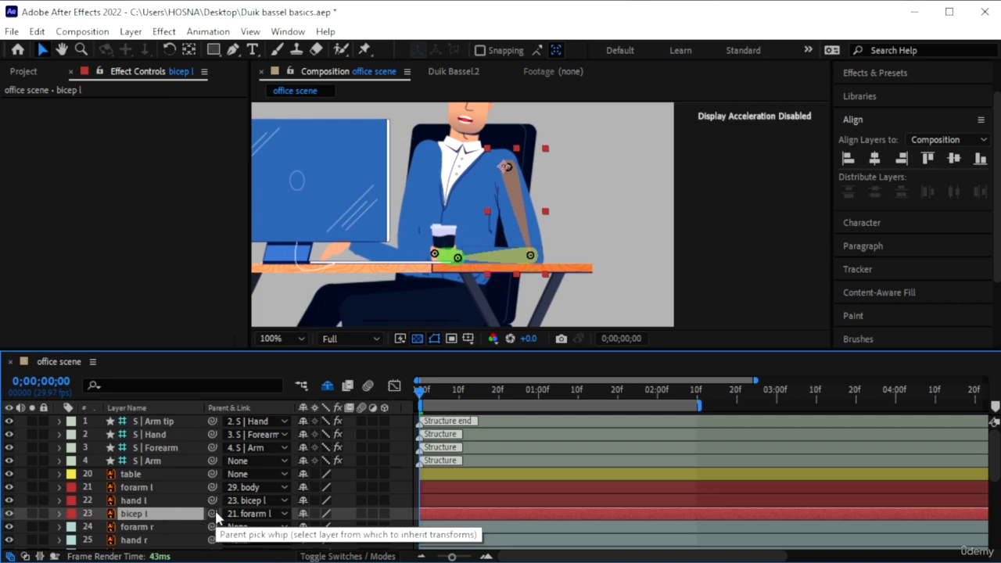
{"action": "left_click_drag", "start_coordinate": [210, 512], "coordinate": [174, 473]}
{"action": "left_click_drag", "start_coordinate": [174, 461], "coordinate": [174, 461]}
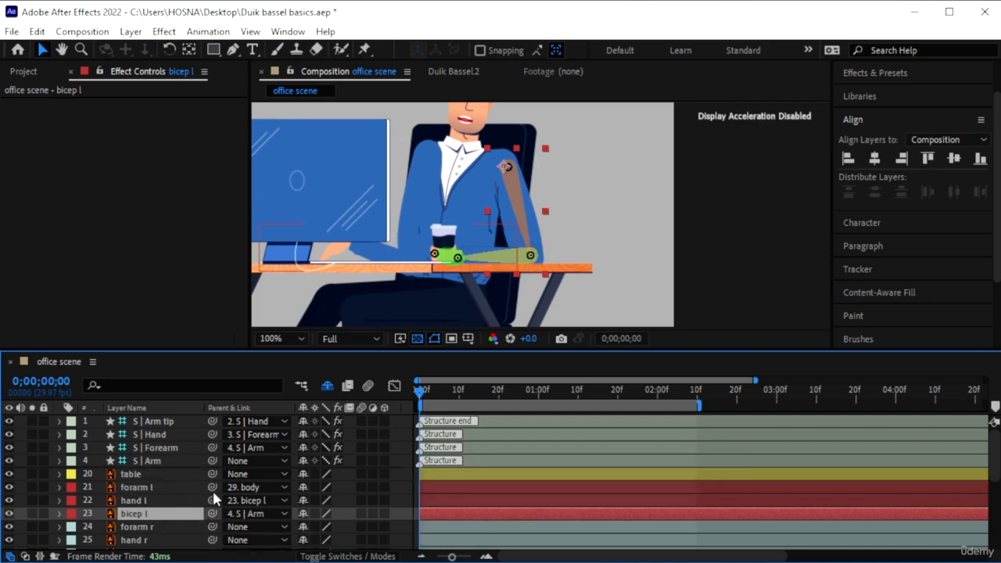
{"action": "left_click", "coordinate": [209, 500]}
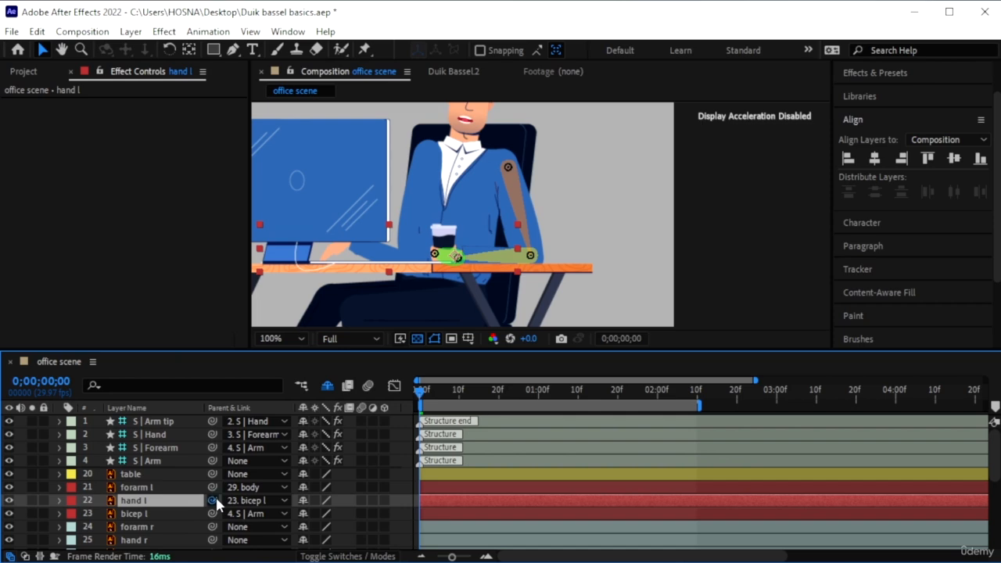
{"action": "left_click_drag", "start_coordinate": [216, 500], "coordinate": [160, 435]}
{"action": "left_click", "coordinate": [175, 487]}
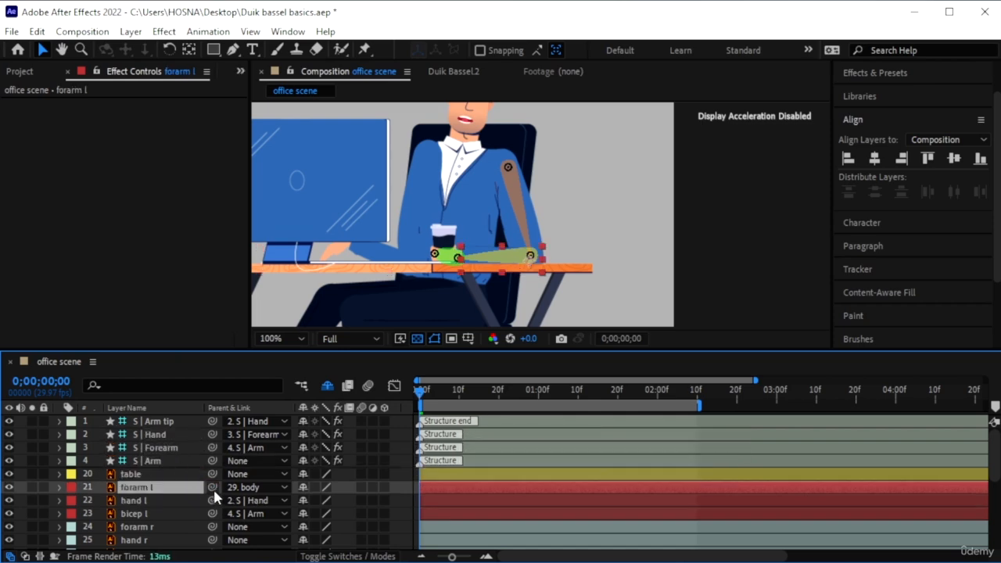
{"action": "left_click_drag", "start_coordinate": [213, 487], "coordinate": [165, 448]}
- Correct the name of the forarm l layer to "forearm l"
{"action": "right_click", "coordinate": [131, 492]}
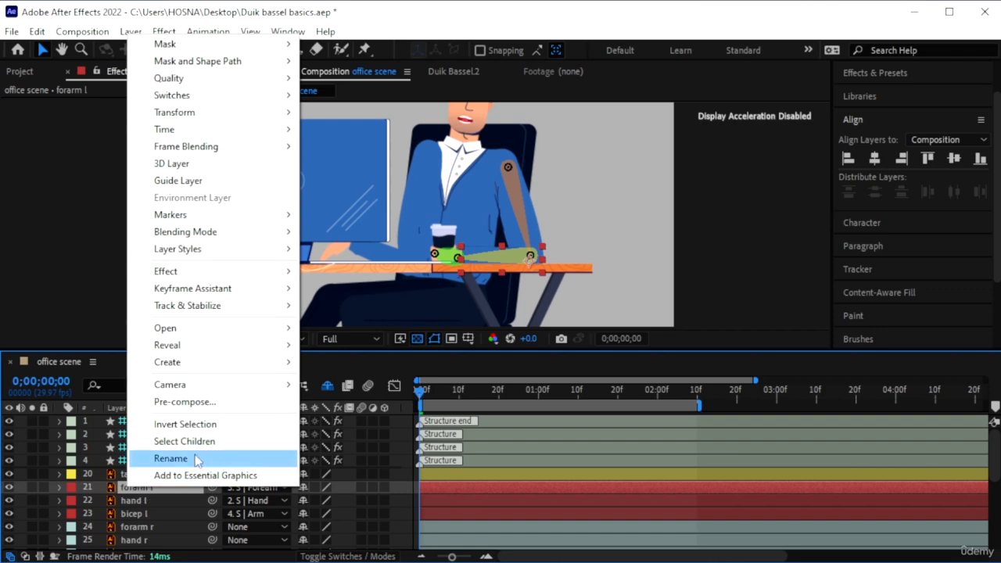
{"action": "left_click", "coordinate": [188, 458]}
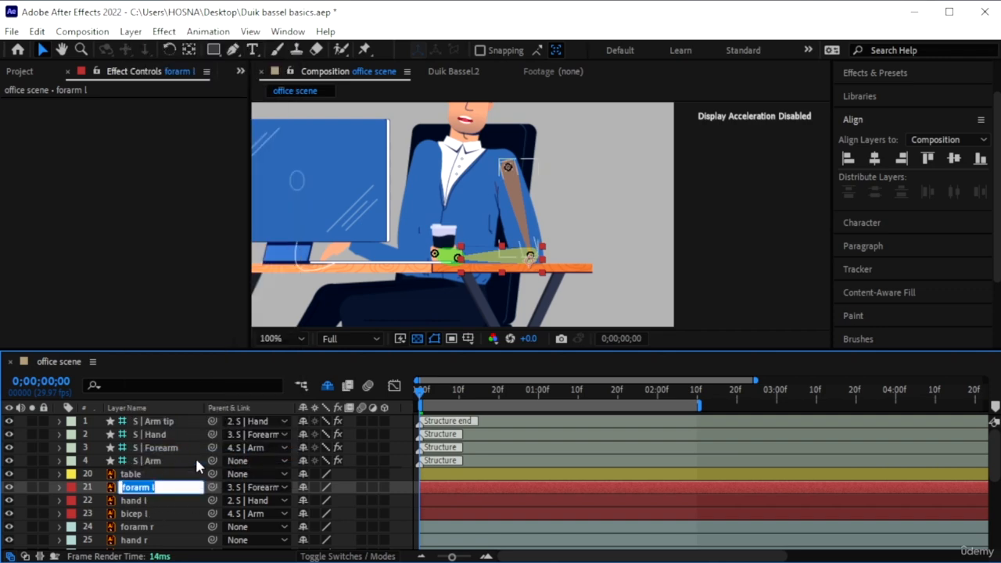
{"action": "key", "text": "Left"}
{"action": "key", "text": "Right"}
{"action": "key", "text": "Right"}
{"action": "key", "text": "Right"}
{"action": "type", "text": "e"}
{"action": "key", "text": "Return"}
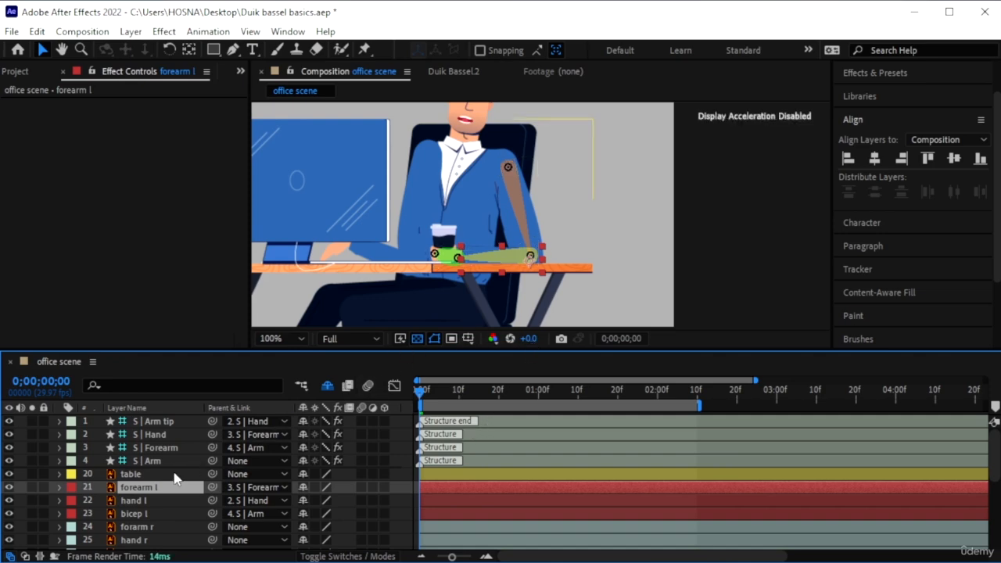
- Apply Duik's Auto-rig & IK to the four arm structure layers, from S | Arm through S | Arm tip
{"action": "left_click", "coordinate": [173, 458]}
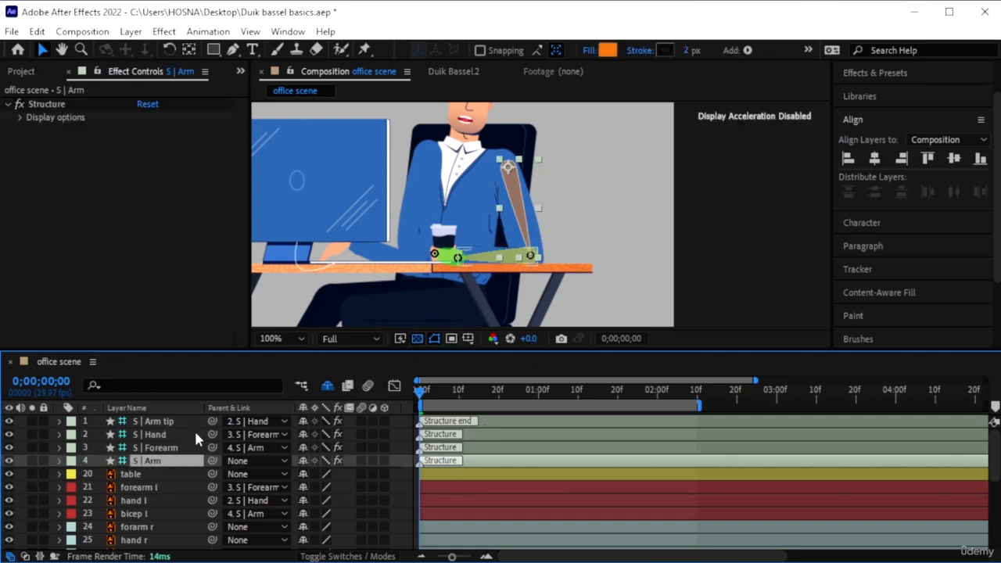
{"action": "scroll", "coordinate": [583, 230], "scroll_direction": "up", "scroll_amount": 1}
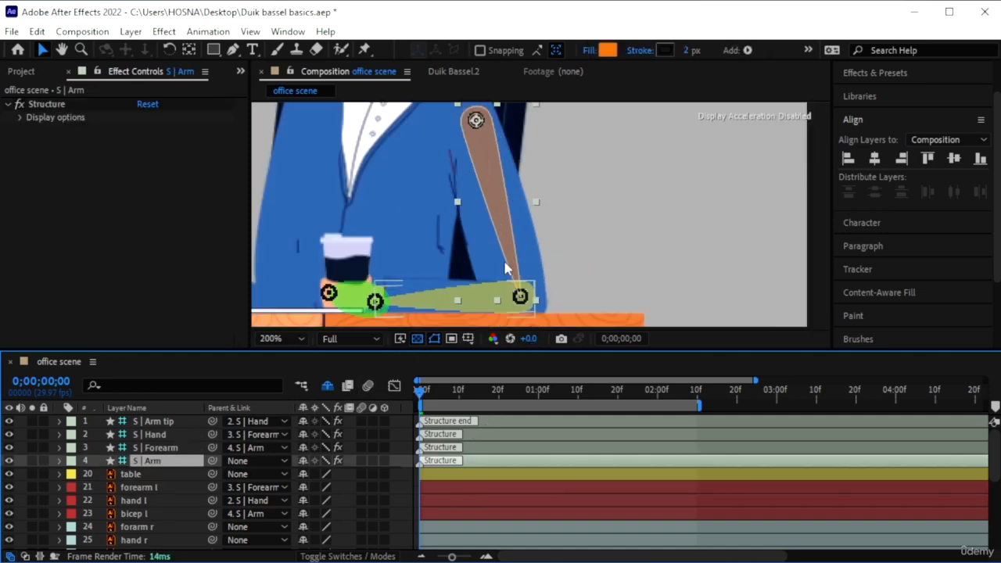
{"action": "left_click", "coordinate": [167, 421], "text": "shift"}
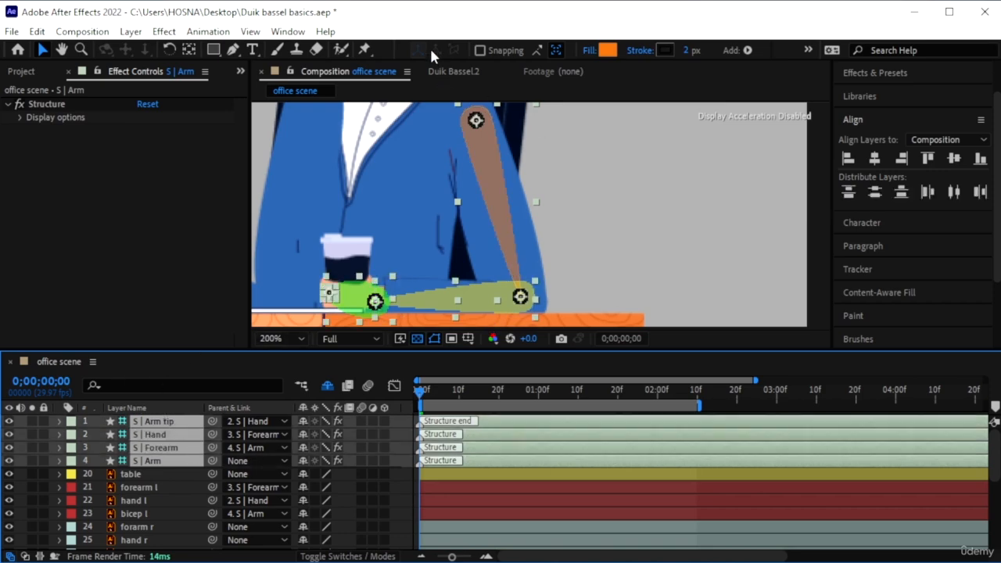
{"action": "left_click", "coordinate": [449, 69]}
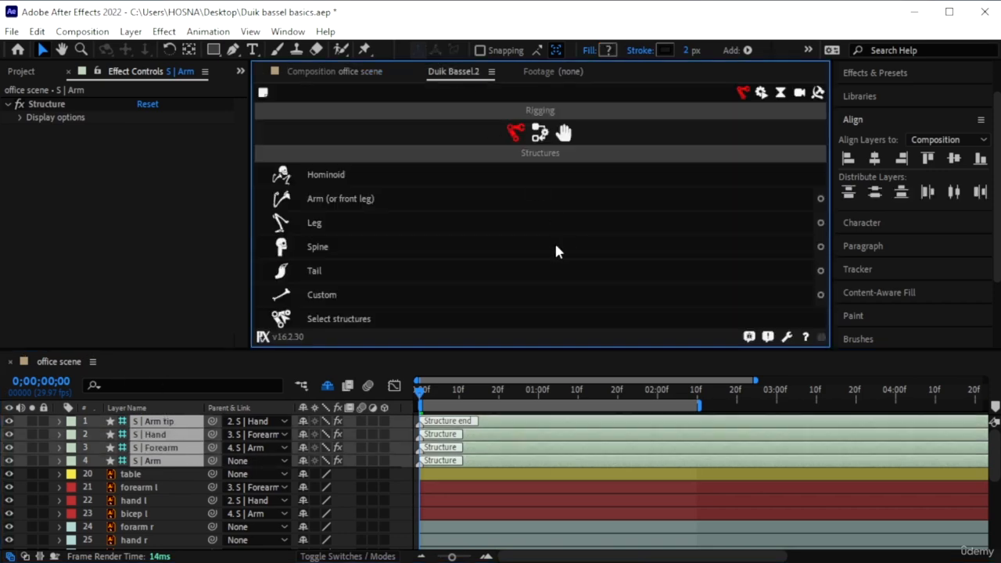
{"action": "left_click", "coordinate": [539, 133]}
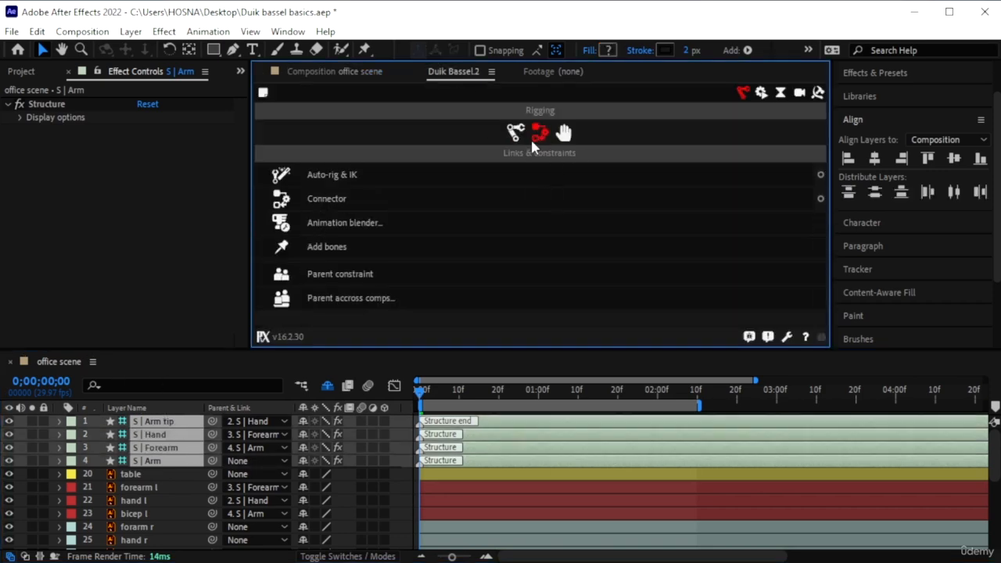
{"action": "left_click", "coordinate": [381, 177]}
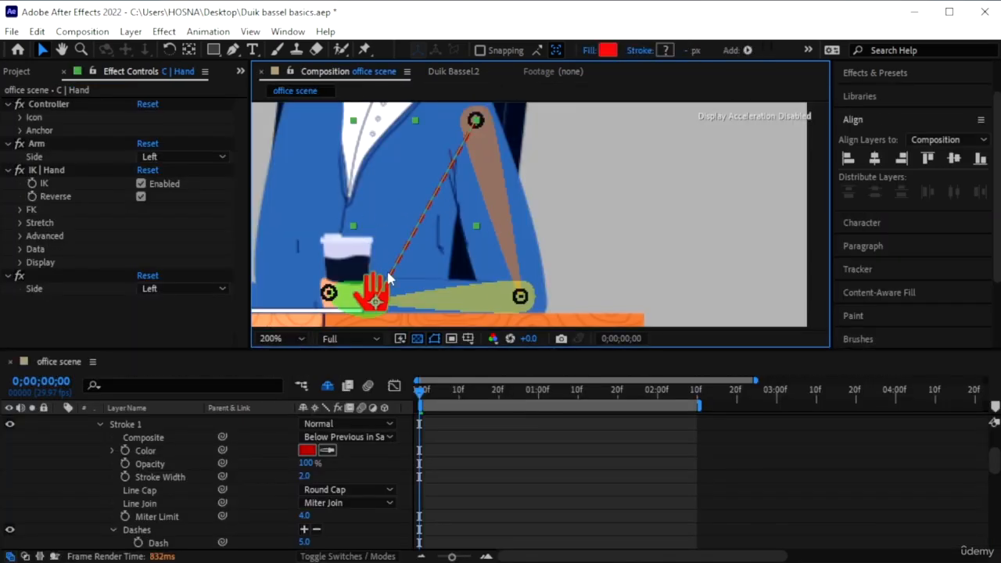
- Test the arm rig by moving the C | Hand controller up toward the chest, and undo the move
{"action": "mouse_move", "coordinate": [383, 280]}
{"action": "left_mouse_down"}
{"action": "mouse_move", "coordinate": [461, 219]}
{"action": "mouse_move", "coordinate": [459, 209]}
{"action": "mouse_move", "coordinate": [381, 274]}
{"action": "left_mouse_up"}
{"action": "left_click_drag", "start_coordinate": [328, 248], "coordinate": [438, 210]}
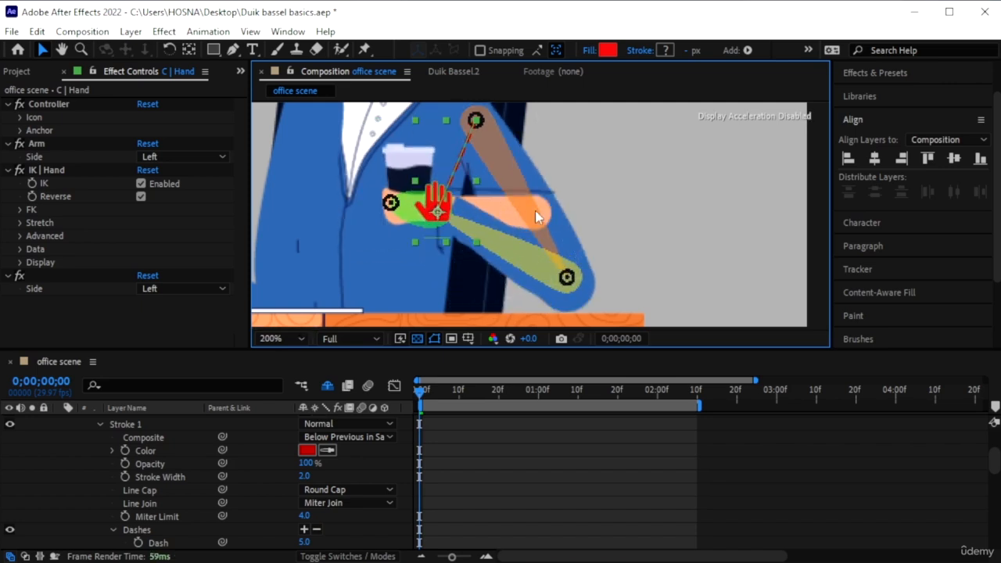
{"action": "key", "text": "ctrl+z"}
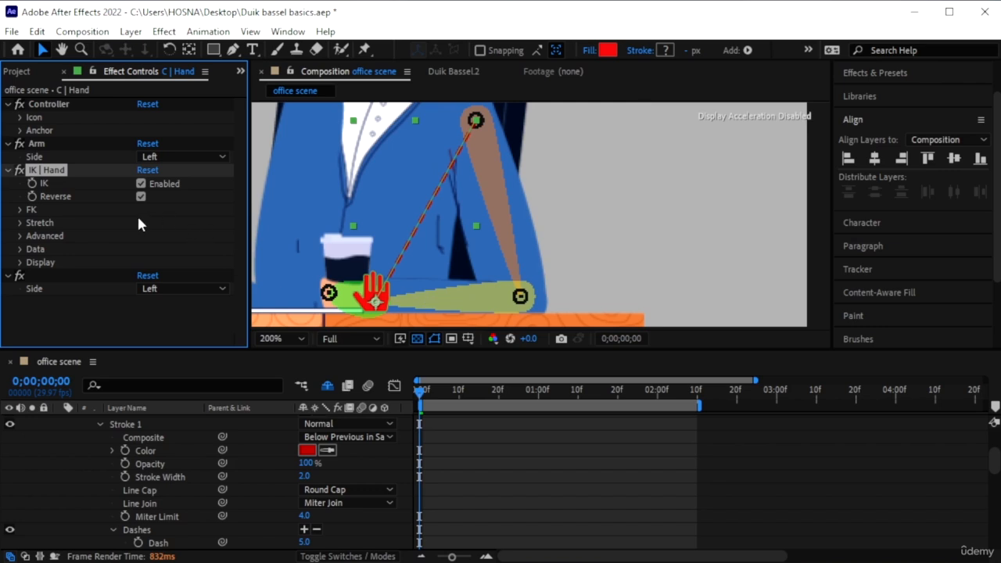
- Turn off Auto-Stretch in the IK | Hand effect of the hand controller and collapse the C | Hand layer's properties
{"action": "left_click", "coordinate": [21, 222]}
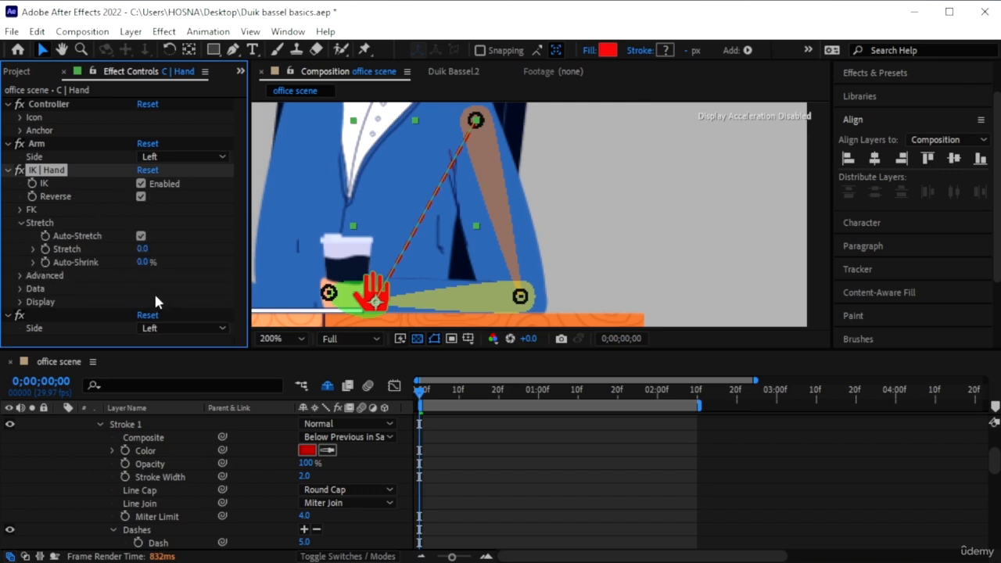
{"action": "left_click", "coordinate": [141, 237]}
{"action": "scroll", "coordinate": [174, 464], "scroll_direction": "up", "scroll_amount": 3}
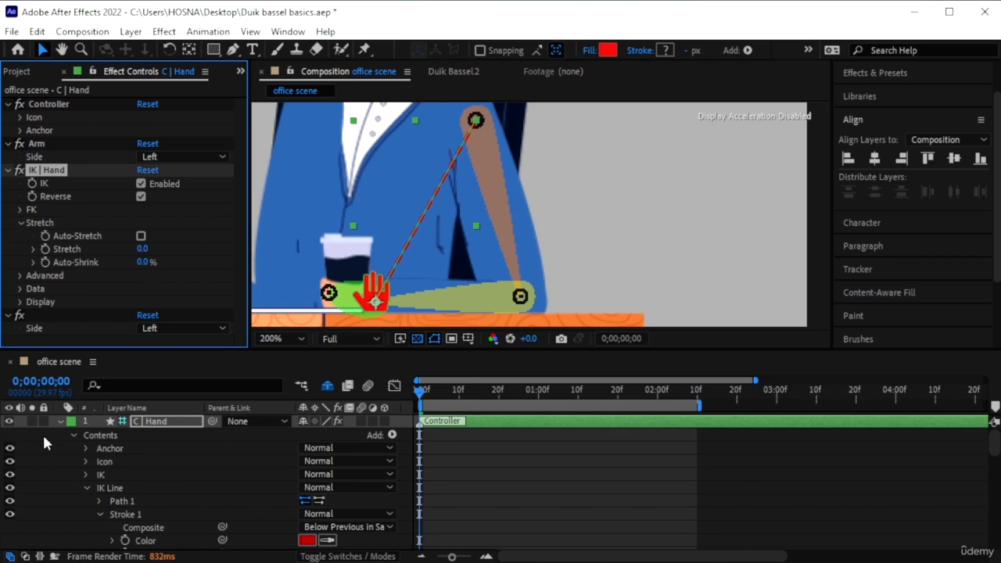
{"action": "left_click", "coordinate": [61, 422]}
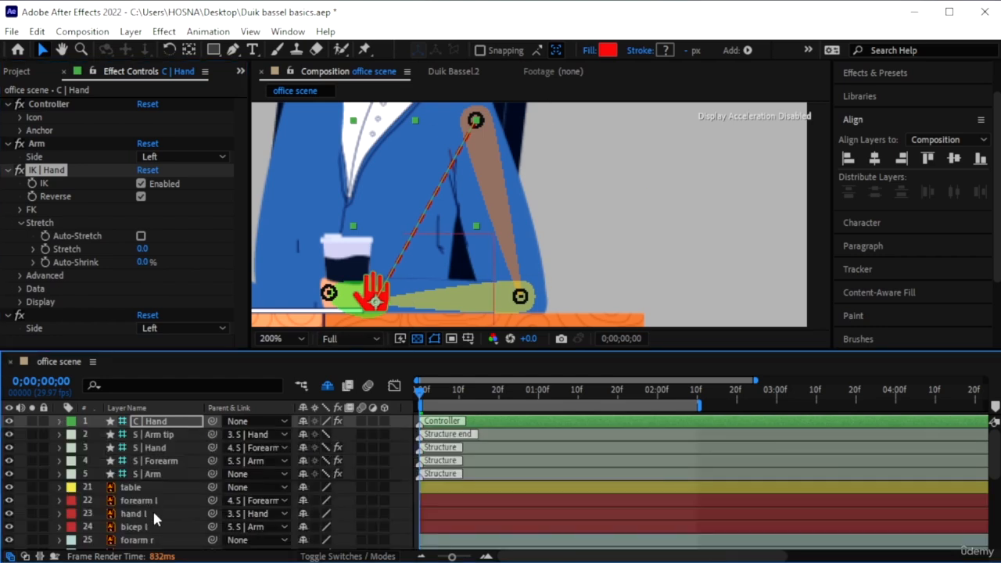
- Solo the hand l layer and draw a Pen tool mask around the forearm portion right of the wrist
{"action": "left_click", "coordinate": [154, 502]}
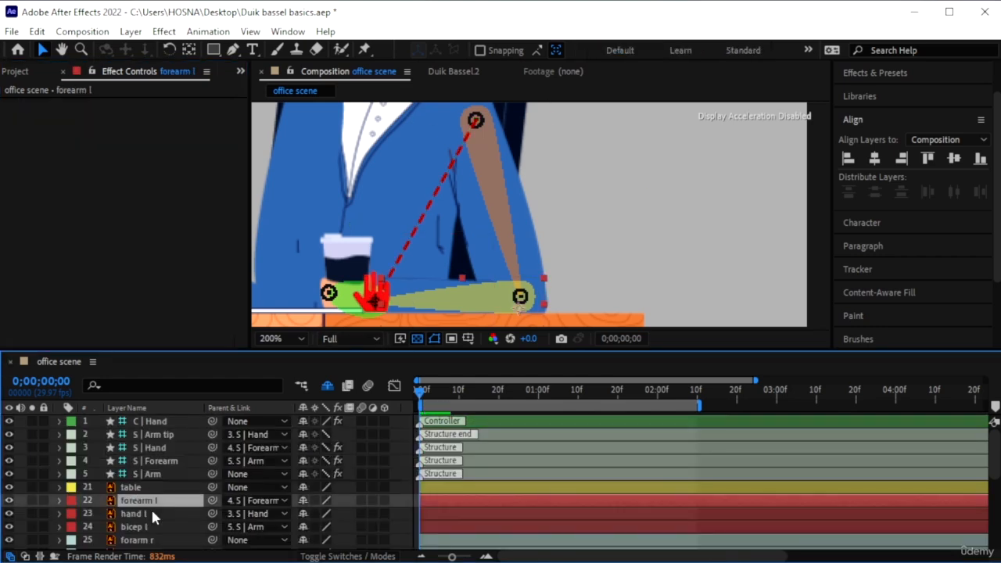
{"action": "left_click", "coordinate": [168, 514]}
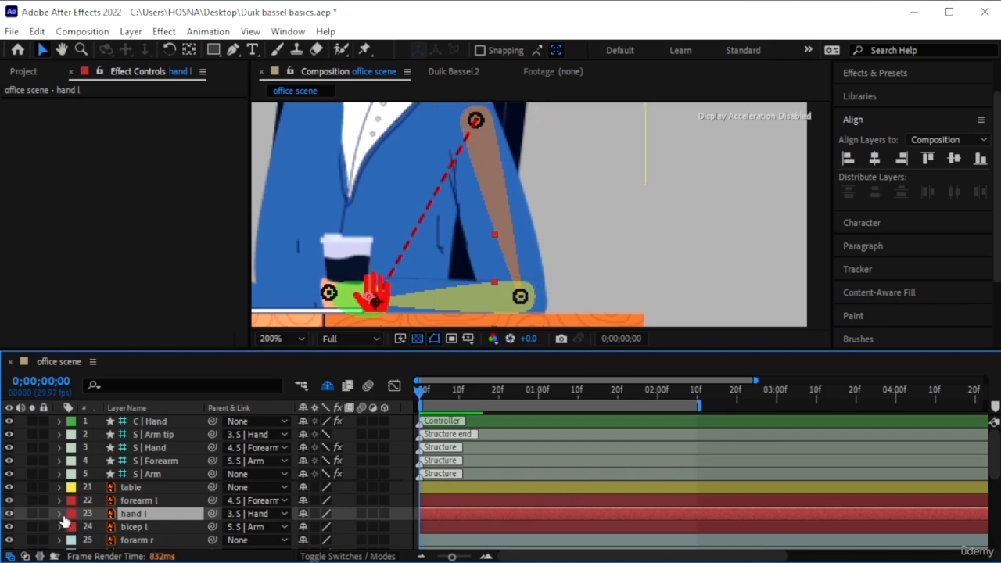
{"action": "left_click", "coordinate": [32, 513]}
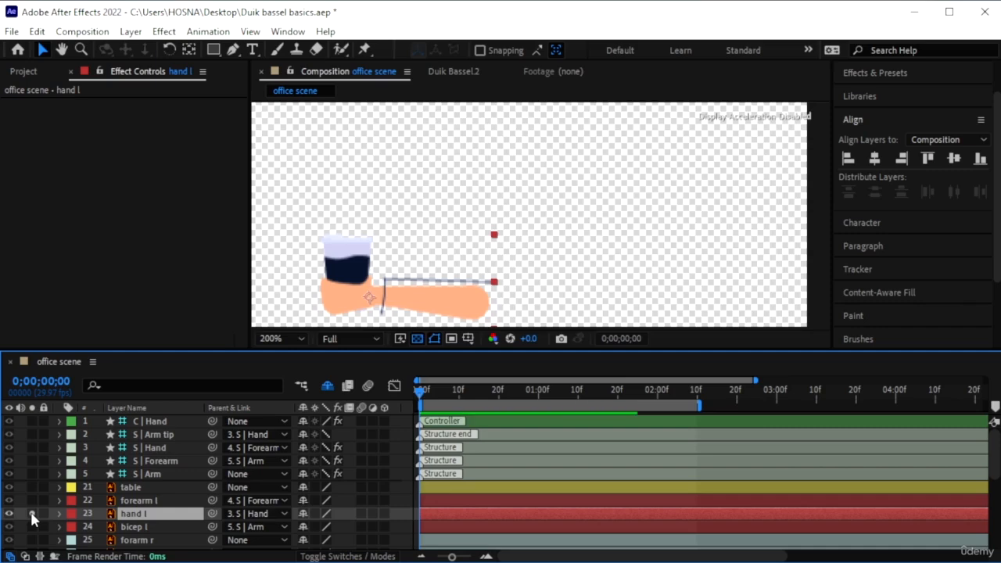
{"action": "left_click", "coordinate": [31, 513]}
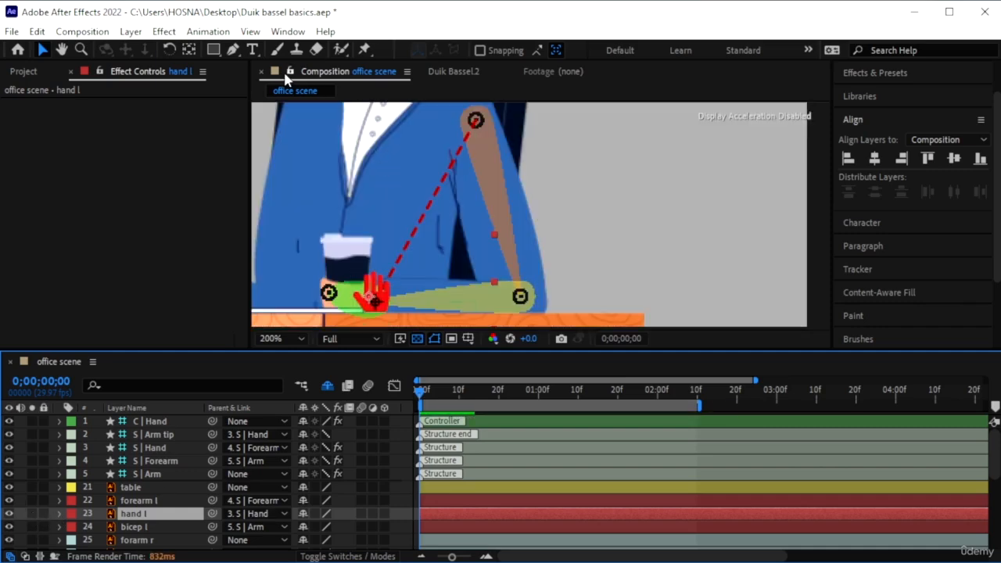
{"action": "left_click", "coordinate": [233, 50]}
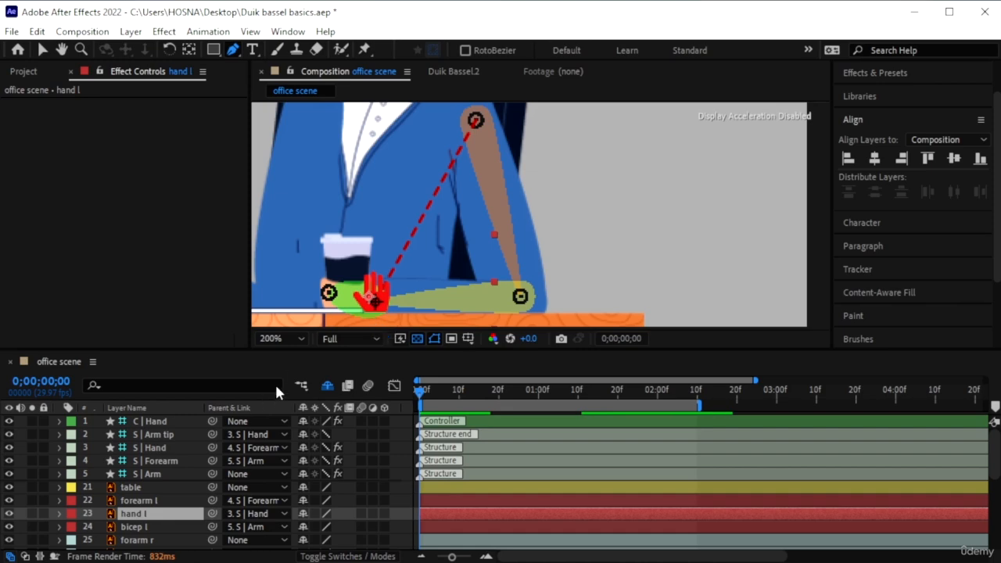
{"action": "left_click", "coordinate": [32, 512]}
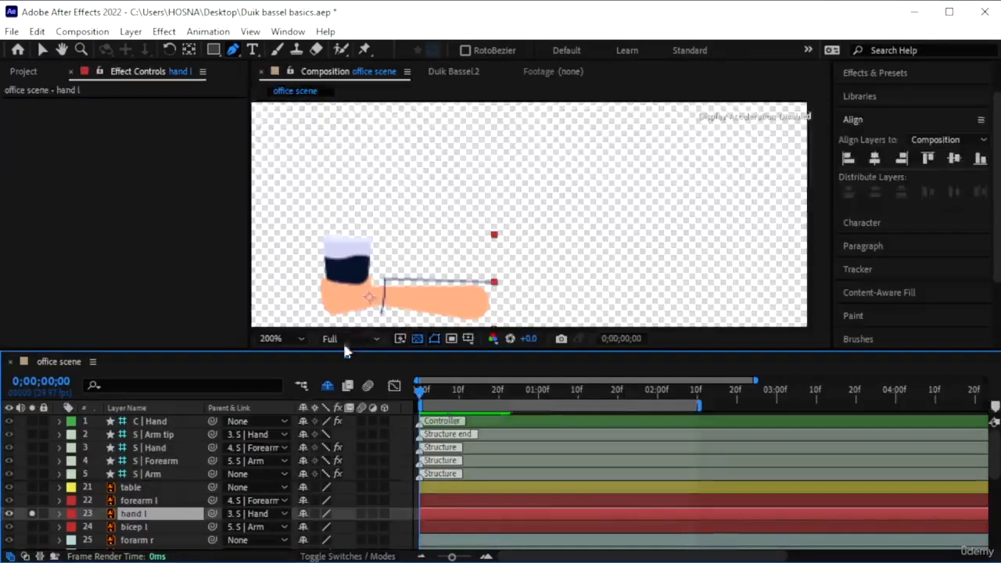
{"action": "left_click", "coordinate": [384, 315]}
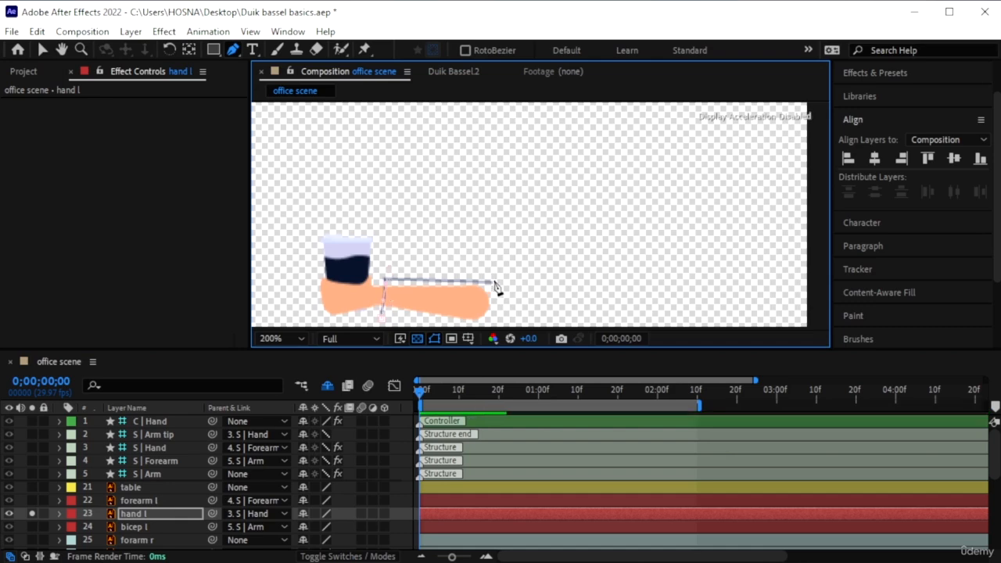
{"action": "left_click_drag", "start_coordinate": [495, 283], "coordinate": [497, 291]}
{"action": "left_click", "coordinate": [387, 289]}
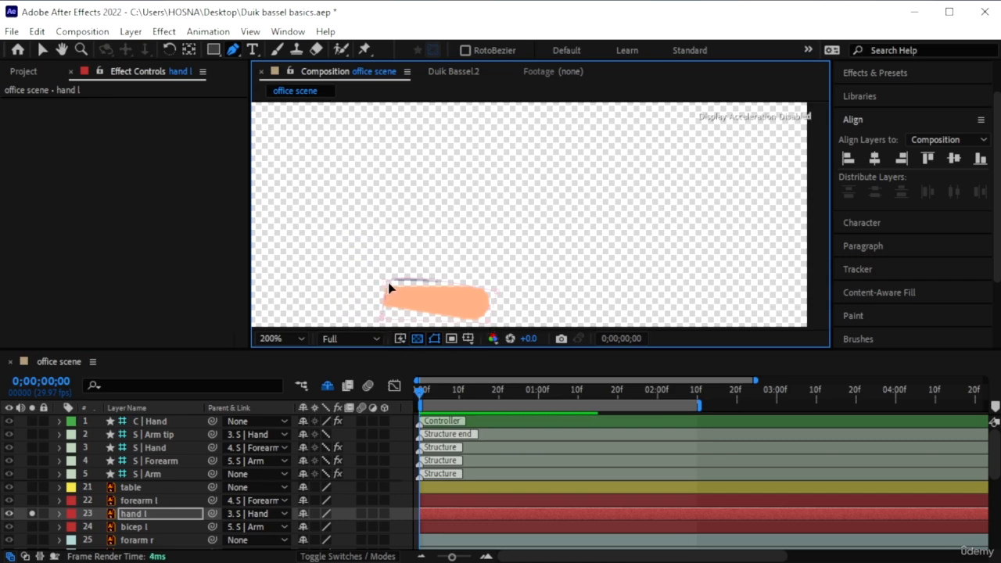
{"action": "left_click_drag", "start_coordinate": [389, 282], "coordinate": [394, 287]}
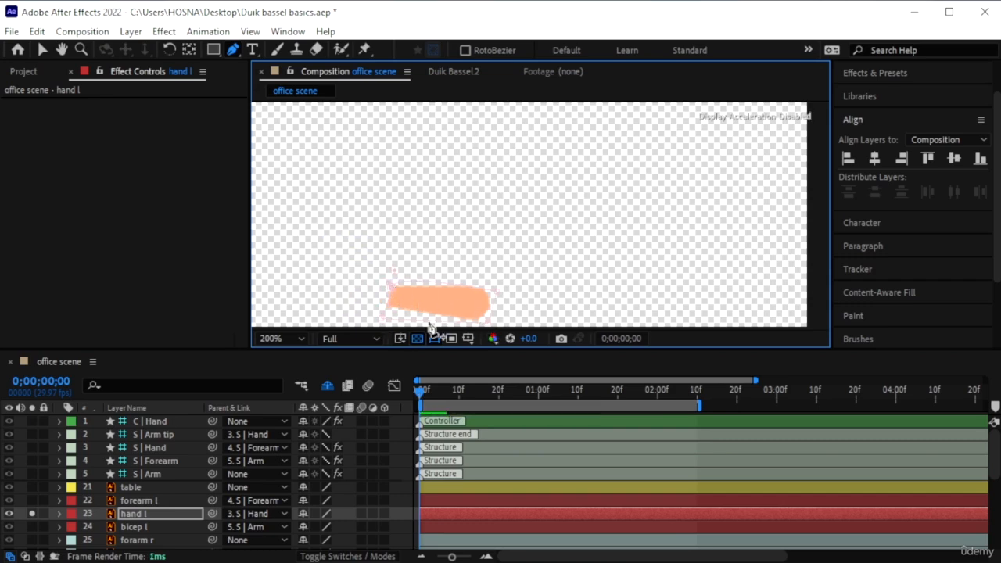
- Set Mask 1 of the hand l layer to Subtract and unsolo the layer
{"action": "left_click", "coordinate": [60, 514]}
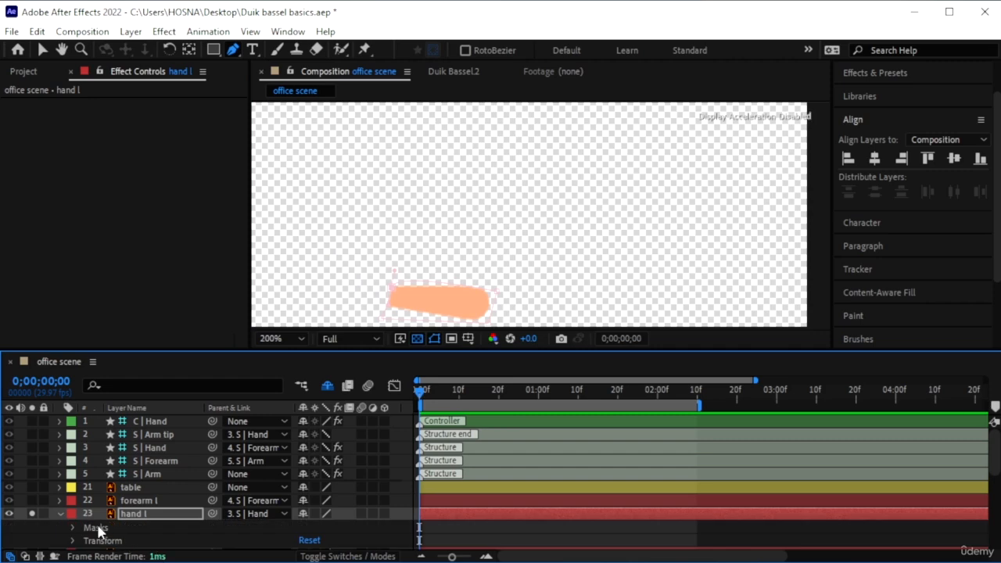
{"action": "left_click", "coordinate": [73, 529]}
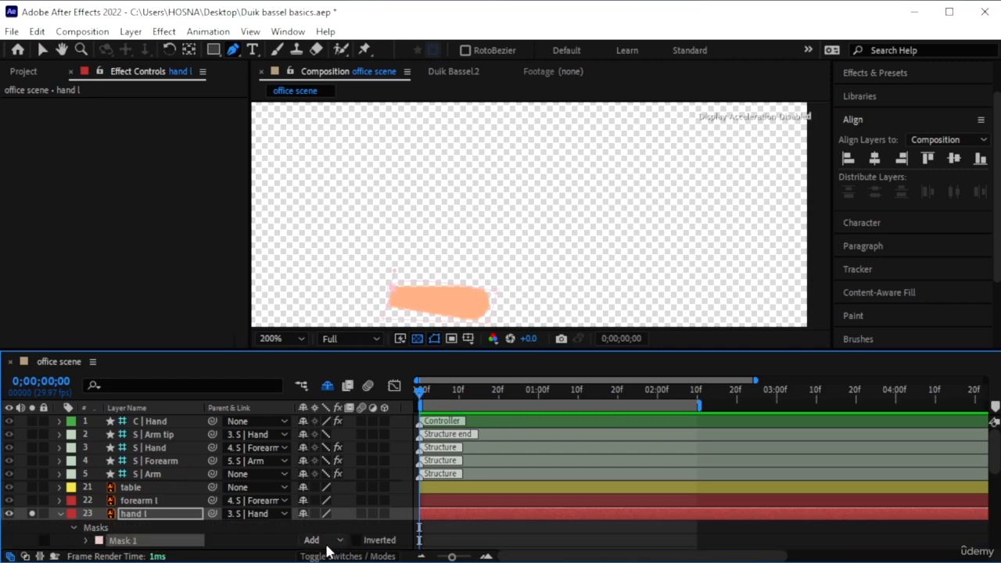
{"action": "left_click", "coordinate": [332, 541]}
{"action": "left_click", "coordinate": [350, 455]}
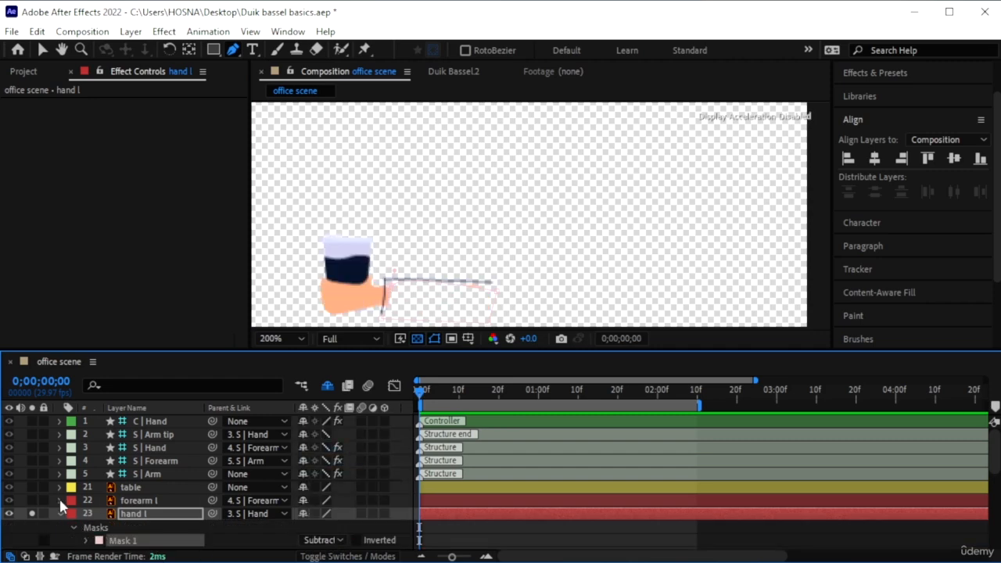
{"action": "left_click", "coordinate": [31, 514]}
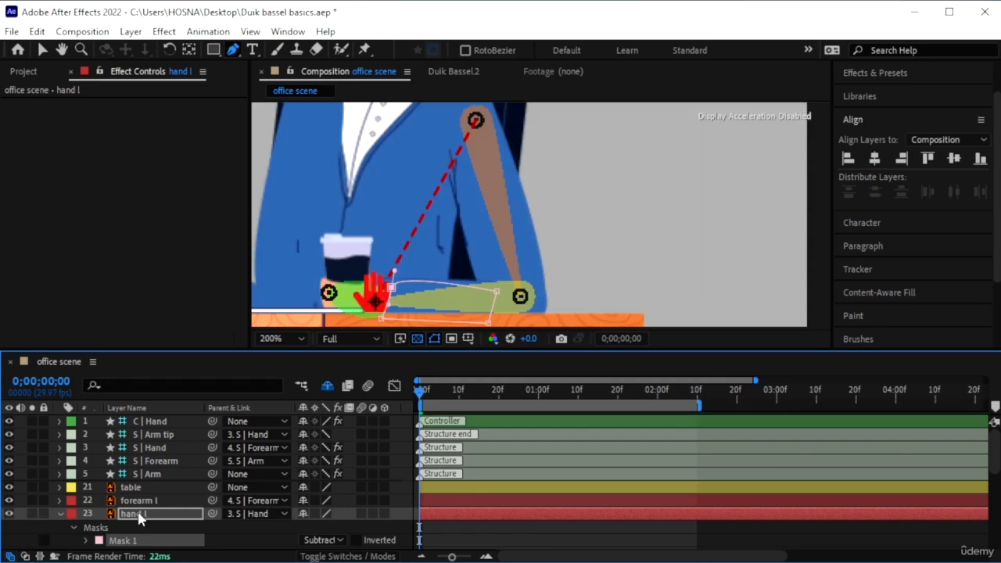
- Test the masked arm by moving the C | Hand controller up toward the chest, and undo the move
{"action": "left_click", "coordinate": [42, 49]}
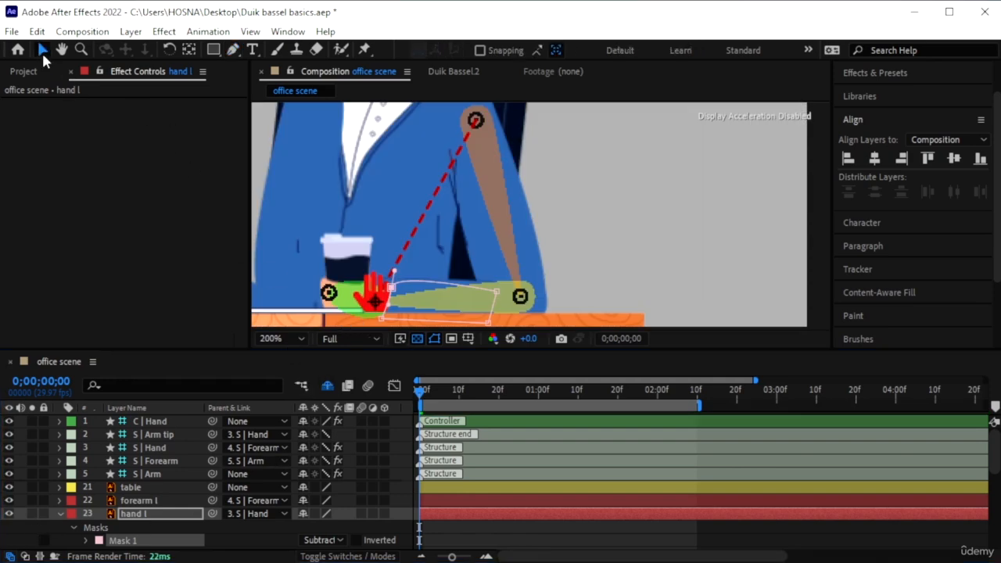
{"action": "left_click", "coordinate": [150, 420]}
{"action": "left_click_drag", "start_coordinate": [378, 291], "coordinate": [426, 228]}
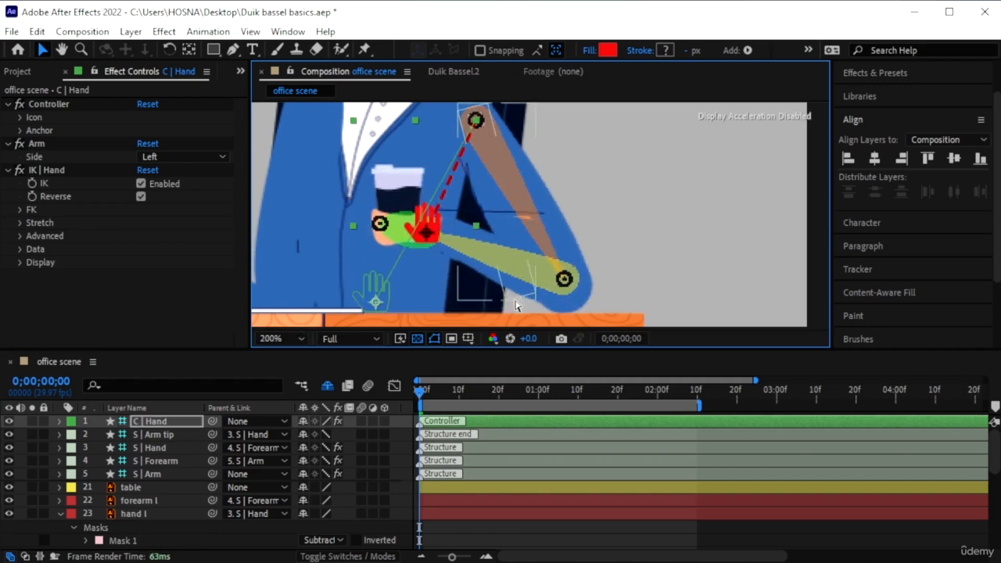
{"action": "key", "text": "ctrl+z"}
- Solo the hand l layer, reshape Mask 1's corner points to hide the leftover sleeve lines near the wrist, and unsolo it
{"action": "left_click", "coordinate": [135, 513]}
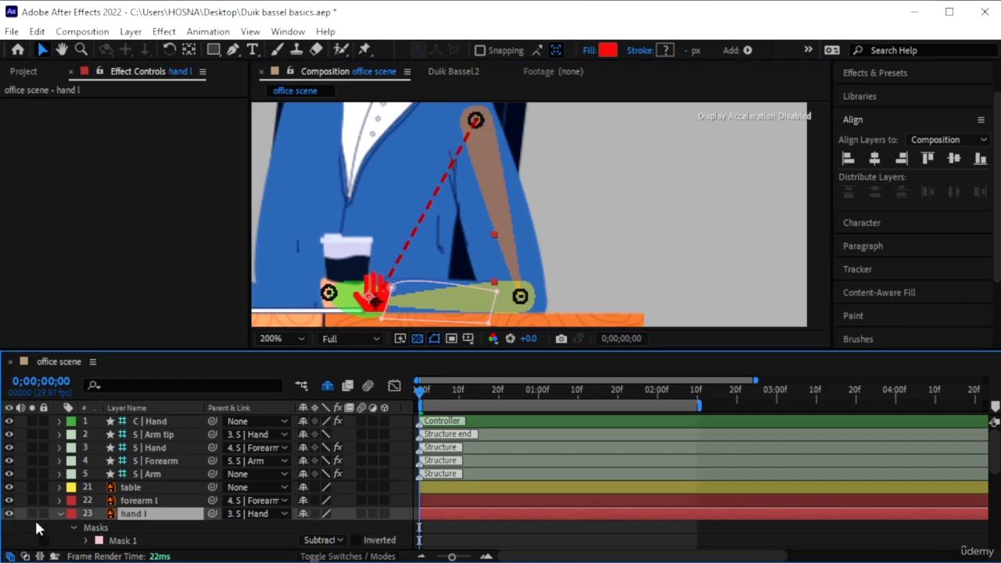
{"action": "left_click", "coordinate": [31, 513]}
{"action": "left_click", "coordinate": [232, 50]}
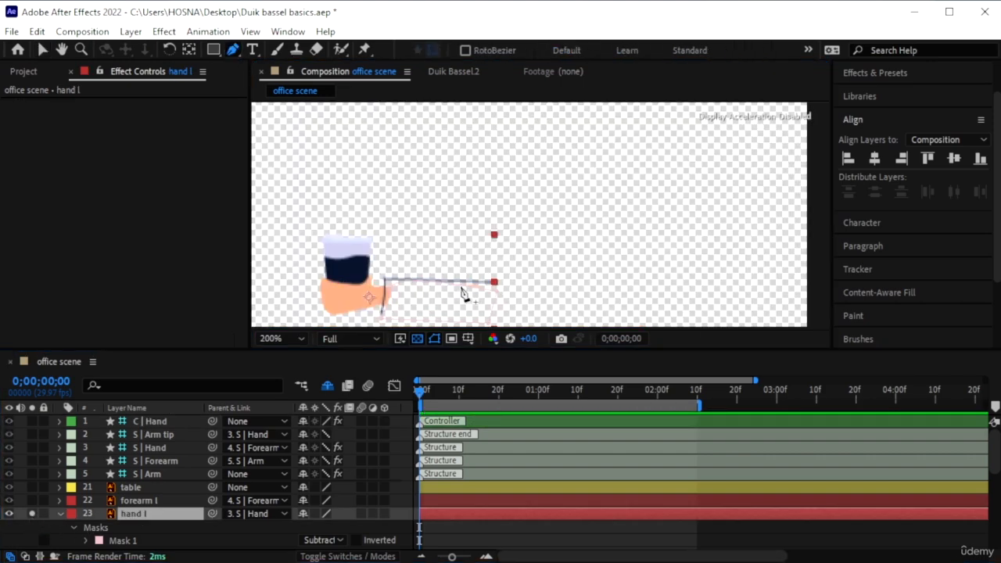
{"action": "left_click", "coordinate": [497, 292]}
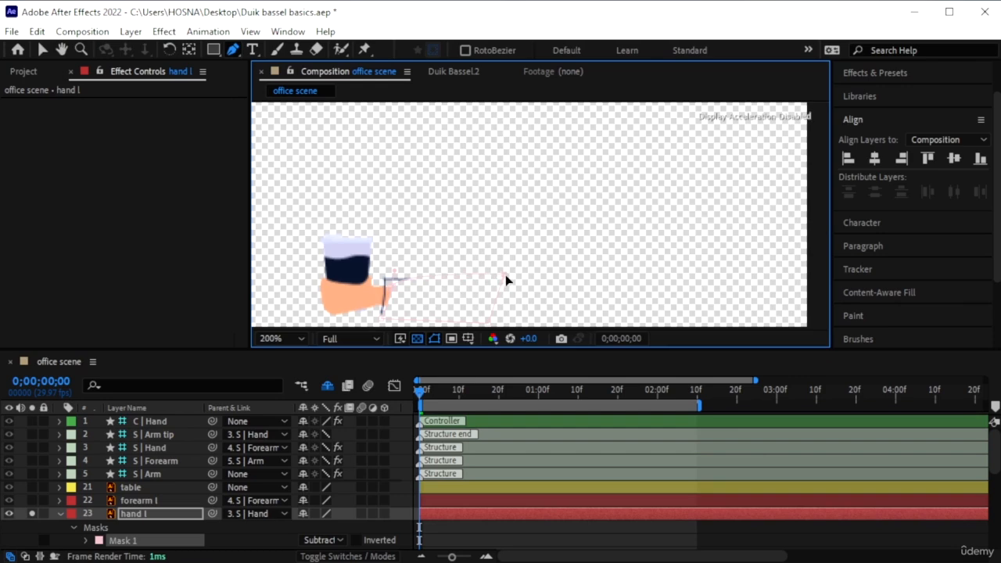
{"action": "left_click_drag", "start_coordinate": [393, 287], "coordinate": [390, 275]}
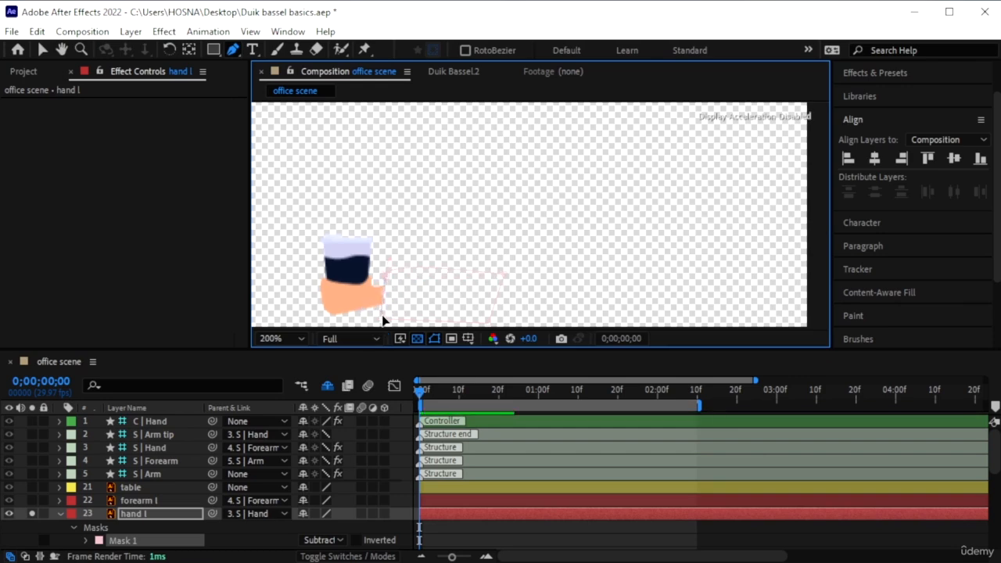
{"action": "left_click_drag", "start_coordinate": [382, 319], "coordinate": [380, 317]}
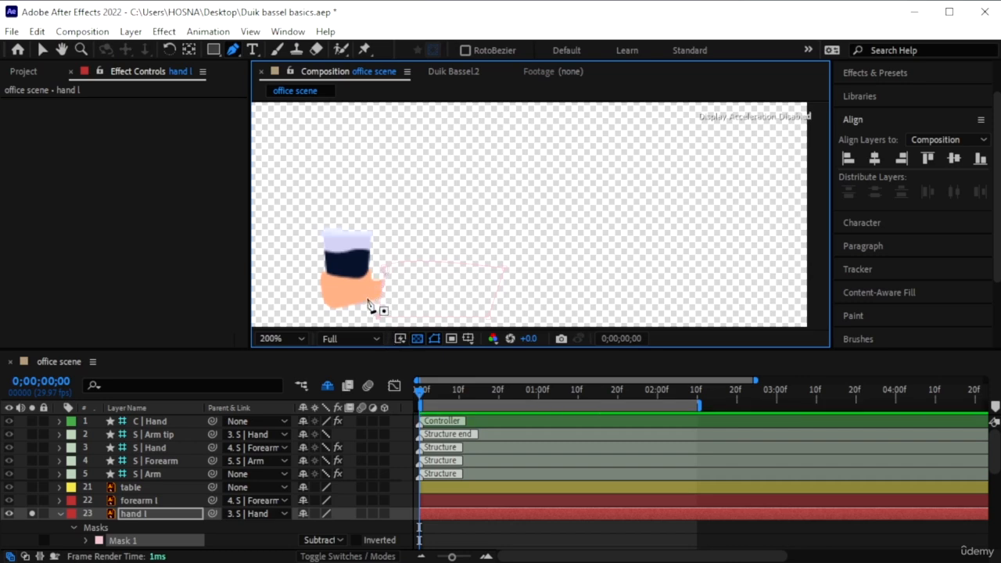
{"action": "scroll", "coordinate": [384, 302], "scroll_direction": "up", "scroll_amount": 2}
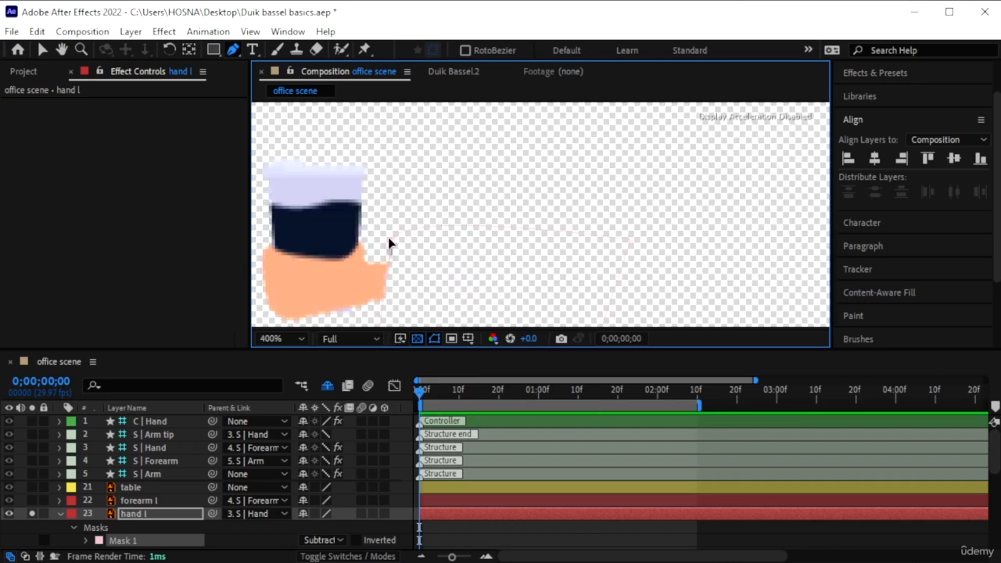
{"action": "left_click_drag", "start_coordinate": [388, 237], "coordinate": [388, 238]}
{"action": "key", "text": "comma"}
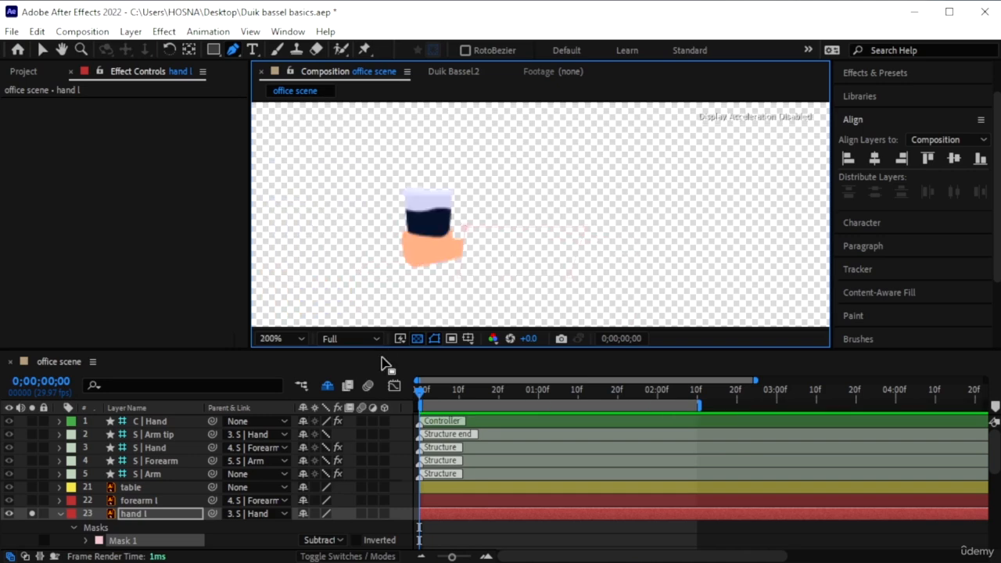
{"action": "left_click", "coordinate": [31, 510]}
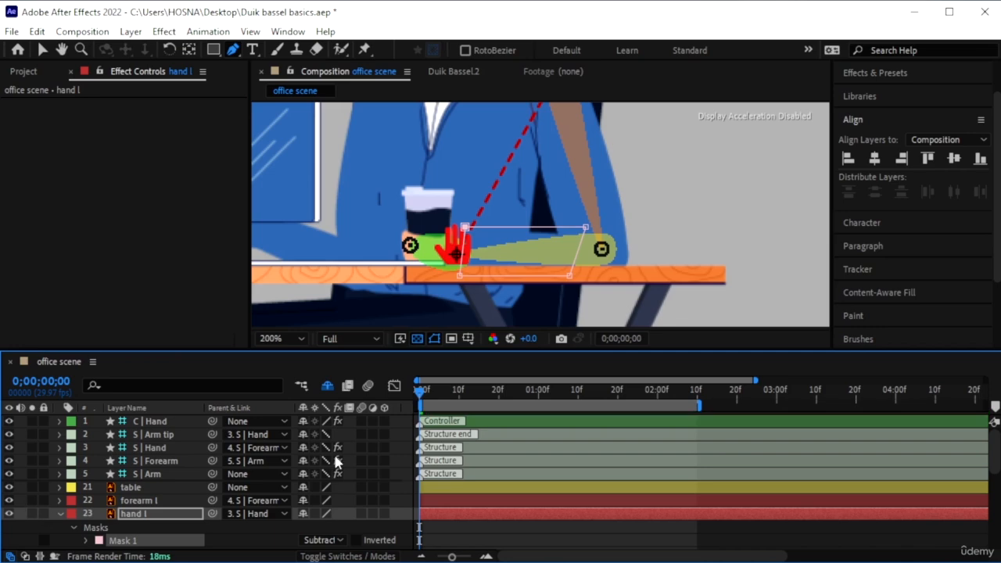
- Test the corrected hand mask by moving the C | Hand controller slightly up and left, and undo the move
{"action": "key", "text": "v"}
{"action": "left_click", "coordinate": [144, 518]}
{"action": "left_click", "coordinate": [150, 502]}
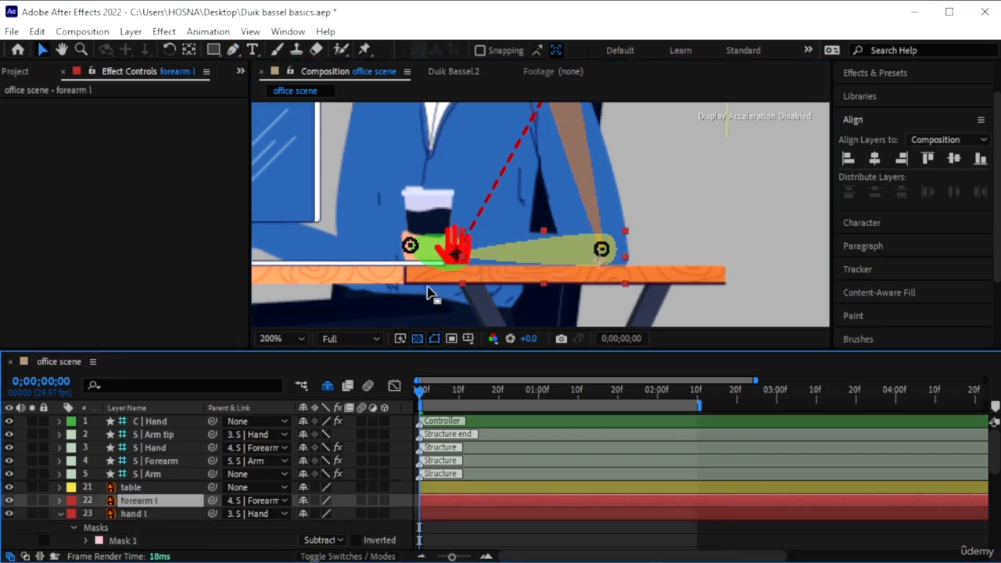
{"action": "mouse_move", "coordinate": [458, 256]}
{"action": "left_mouse_down"}
{"action": "mouse_move", "coordinate": [478, 208]}
{"action": "mouse_move", "coordinate": [514, 185]}
{"action": "mouse_move", "coordinate": [446, 249]}
{"action": "left_mouse_up"}
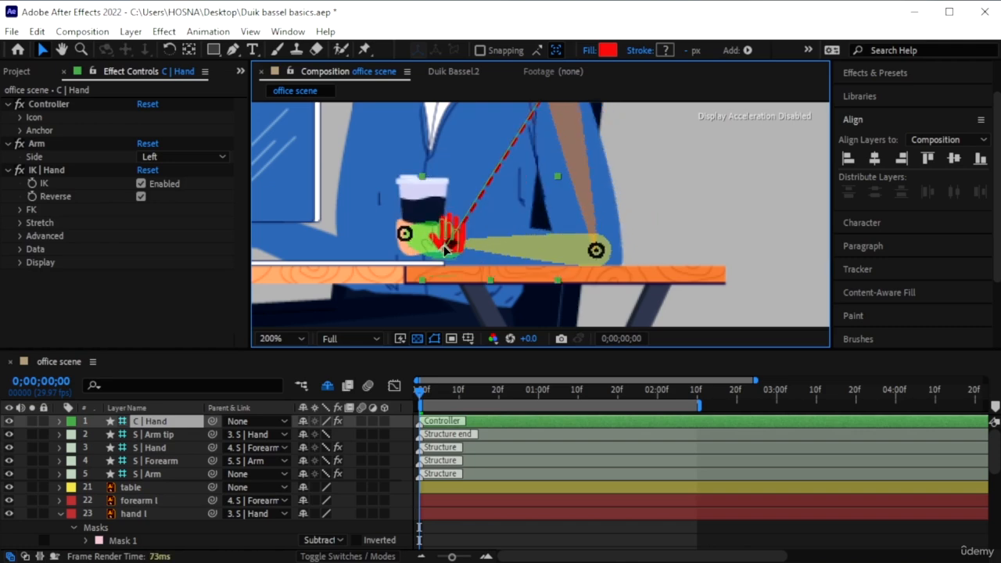
{"action": "key", "text": "ctrl+z"}
- Move the table layer to the top of the layer stack and label the C | Hand through S | Arm layers red
{"action": "left_click_drag", "start_coordinate": [139, 488], "coordinate": [161, 417]}
{"action": "left_click", "coordinate": [139, 489]}
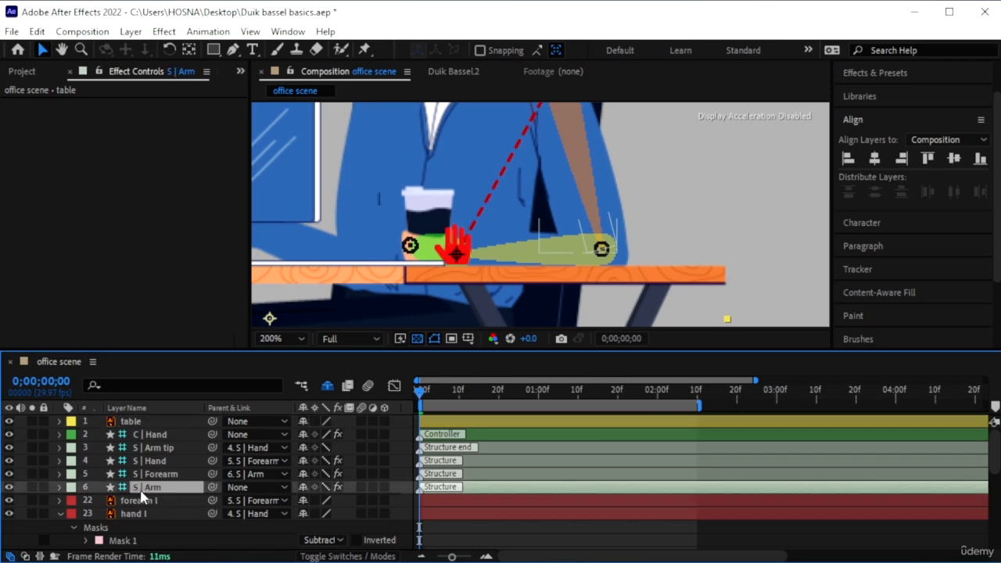
{"action": "left_click", "coordinate": [159, 441], "text": "shift"}
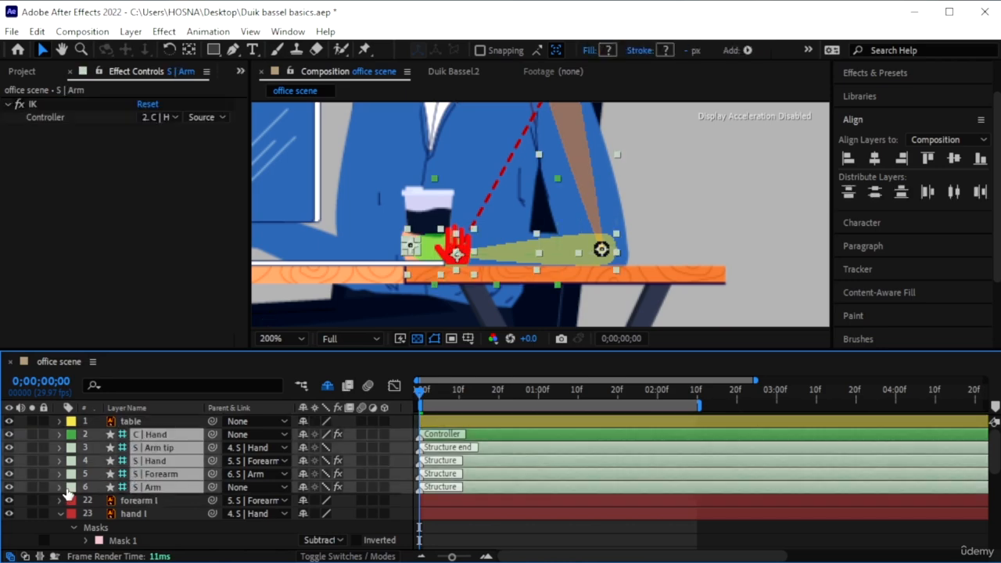
{"action": "left_click", "coordinate": [71, 488]}
{"action": "left_click", "coordinate": [125, 228]}
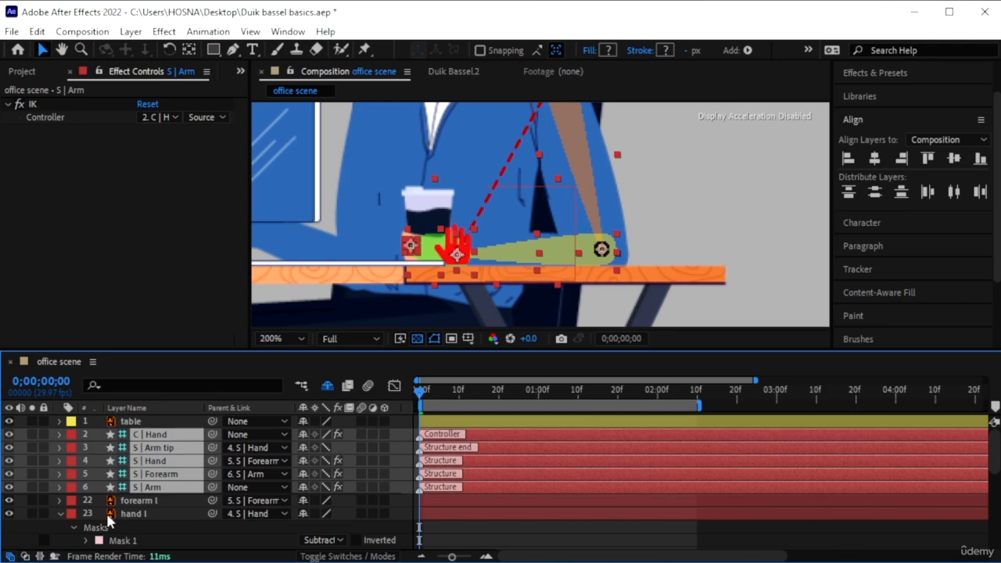
{"action": "scroll", "coordinate": [534, 124], "scroll_direction": "down", "scroll_amount": 4}
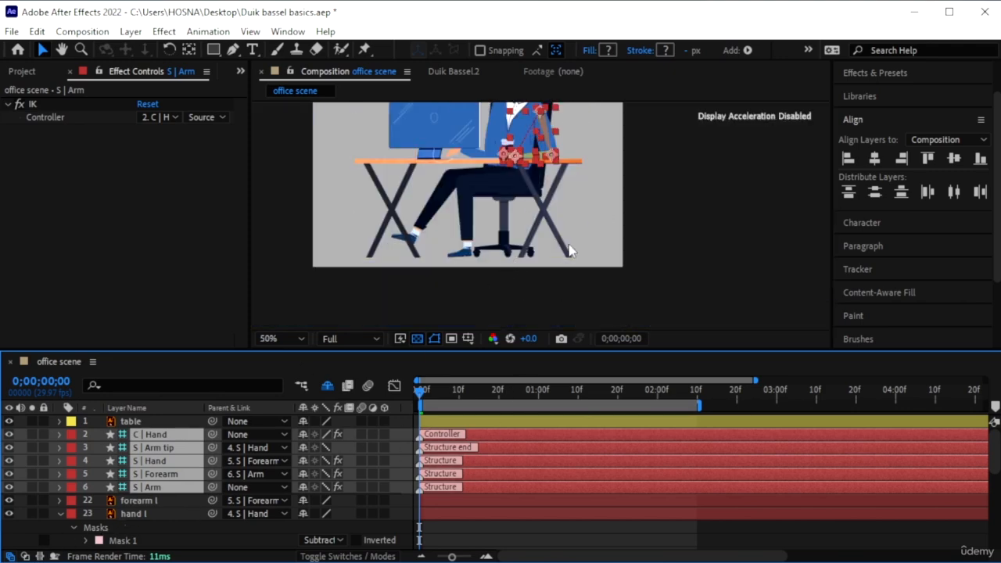
{"action": "left_click", "coordinate": [266, 545]}
- Change the icon color of the C | Hand controller to yellow FFEA00
{"action": "left_click", "coordinate": [151, 434]}
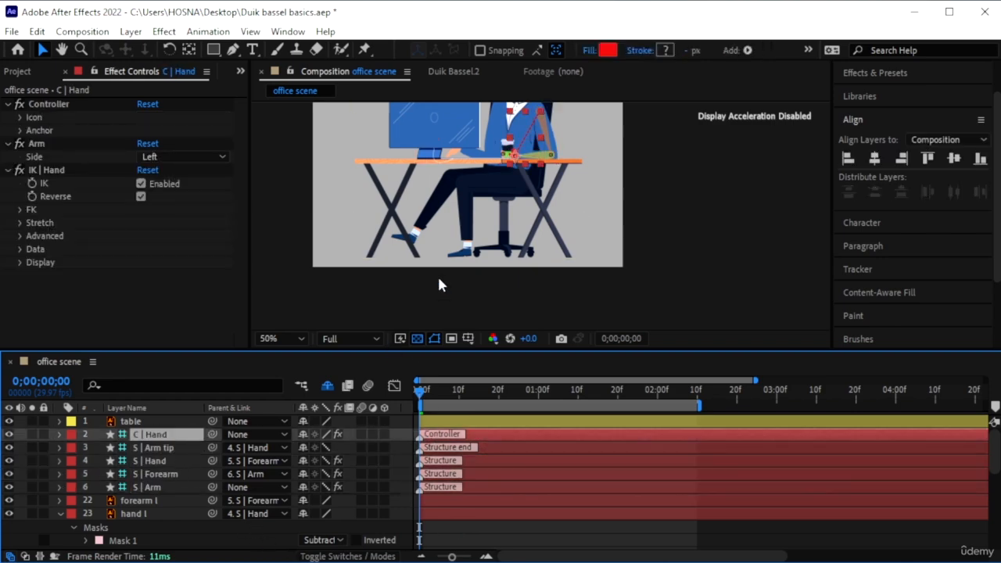
{"action": "scroll", "coordinate": [523, 139], "scroll_direction": "up", "scroll_amount": 4}
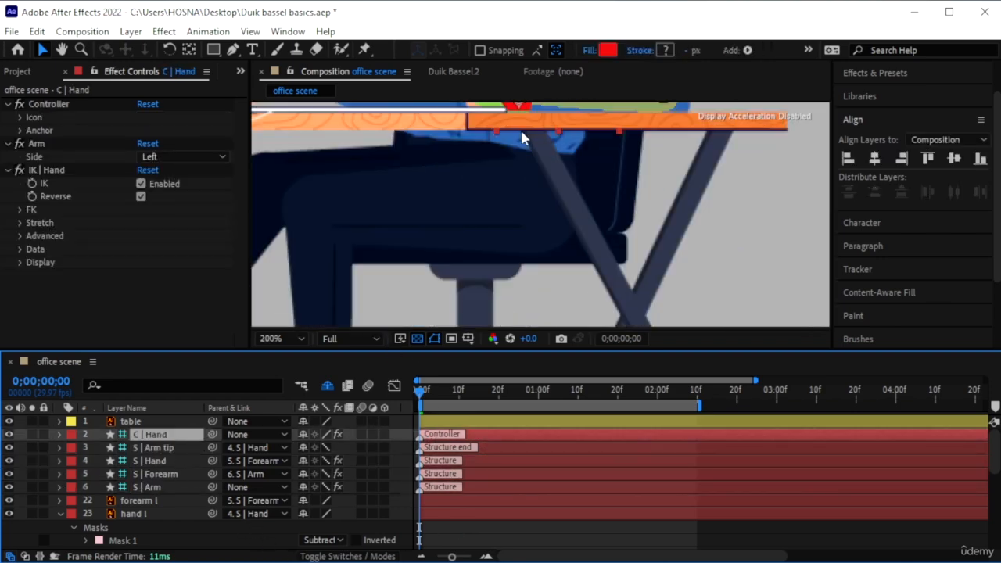
{"action": "left_click_drag", "start_coordinate": [526, 140], "coordinate": [474, 272]}
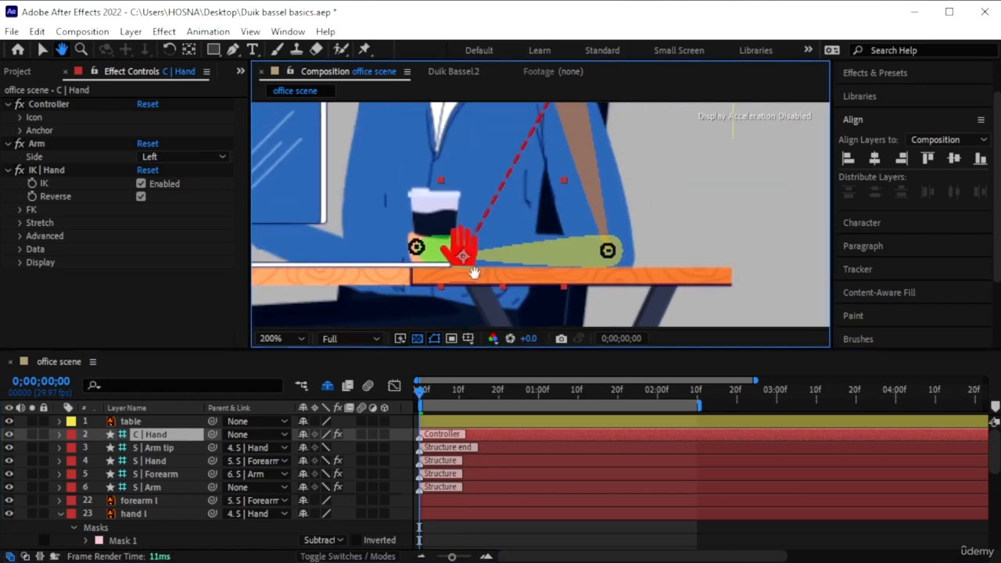
{"action": "left_click", "coordinate": [20, 117]}
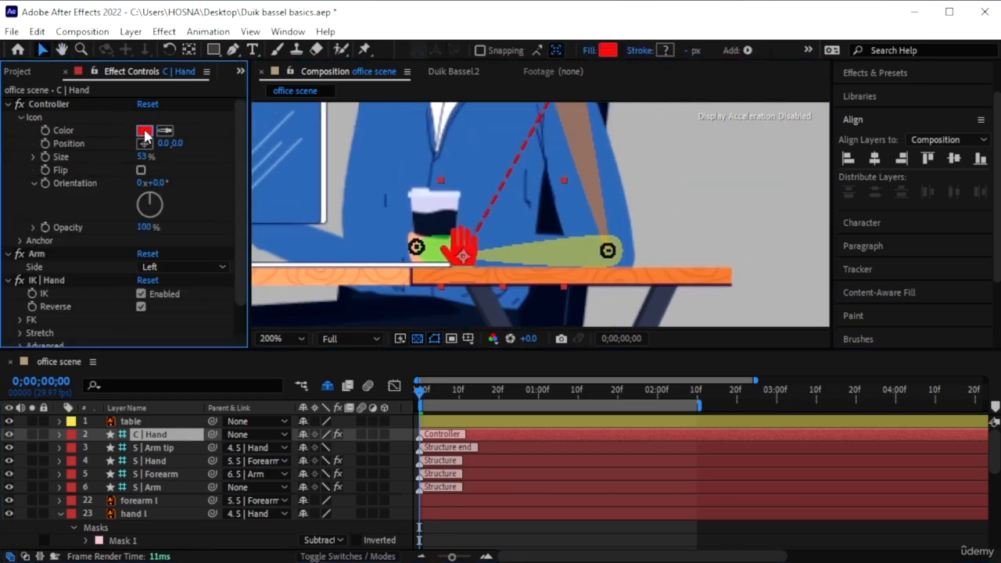
{"action": "left_click", "coordinate": [145, 130]}
{"action": "left_click_drag", "start_coordinate": [773, 416], "coordinate": [515, 216]}
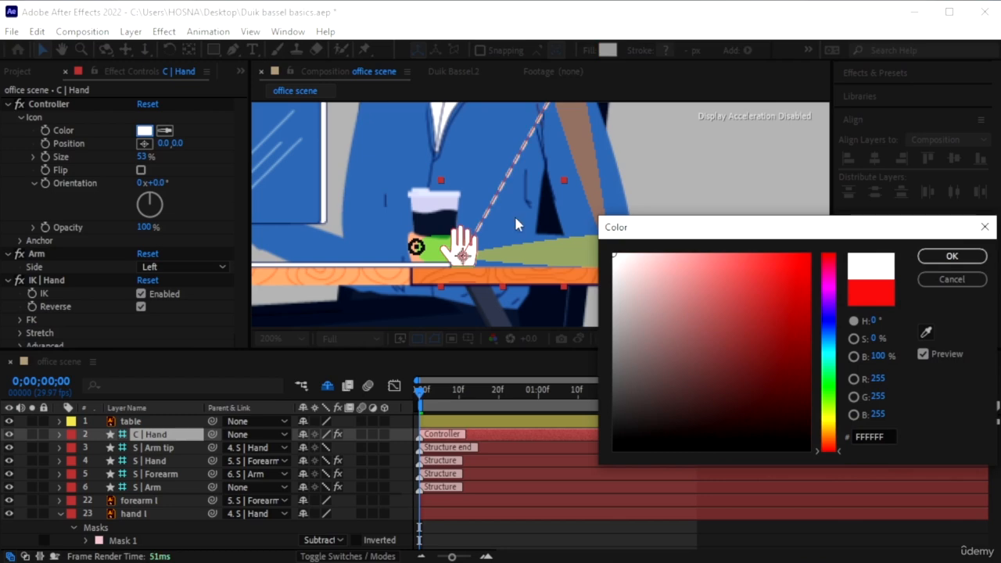
{"action": "left_click", "coordinate": [834, 421]}
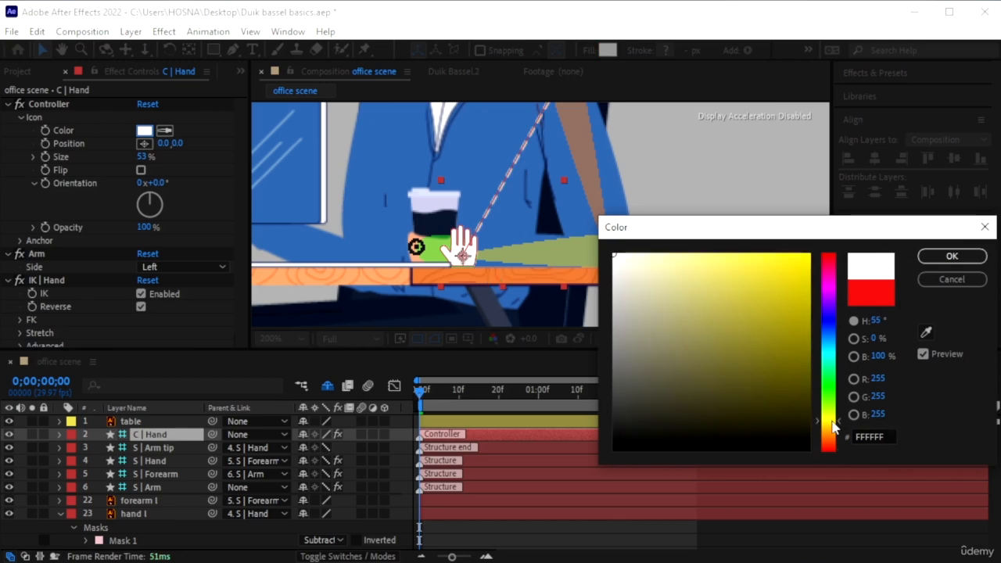
{"action": "left_click_drag", "start_coordinate": [783, 266], "coordinate": [838, 258]}
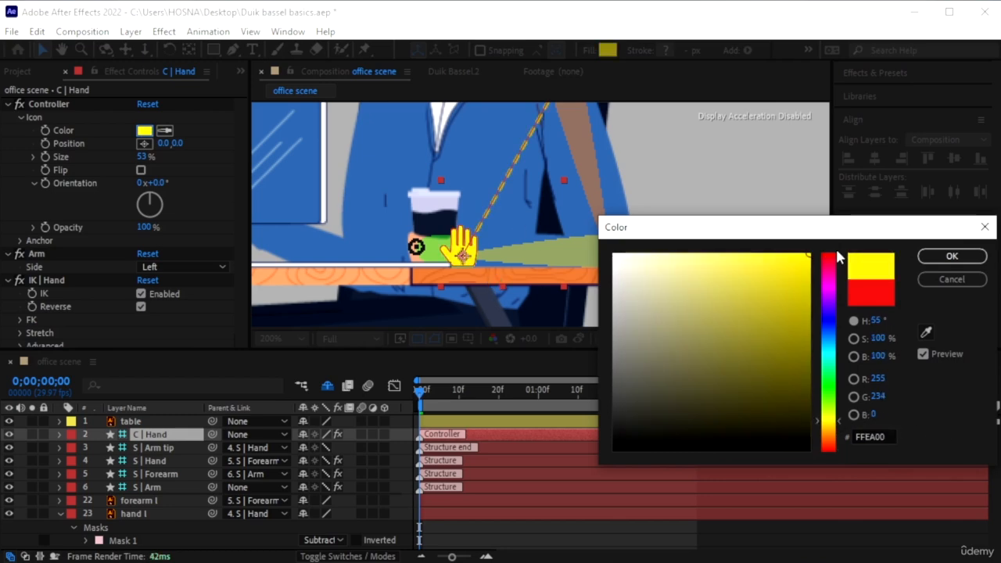
{"action": "left_click", "coordinate": [954, 260]}
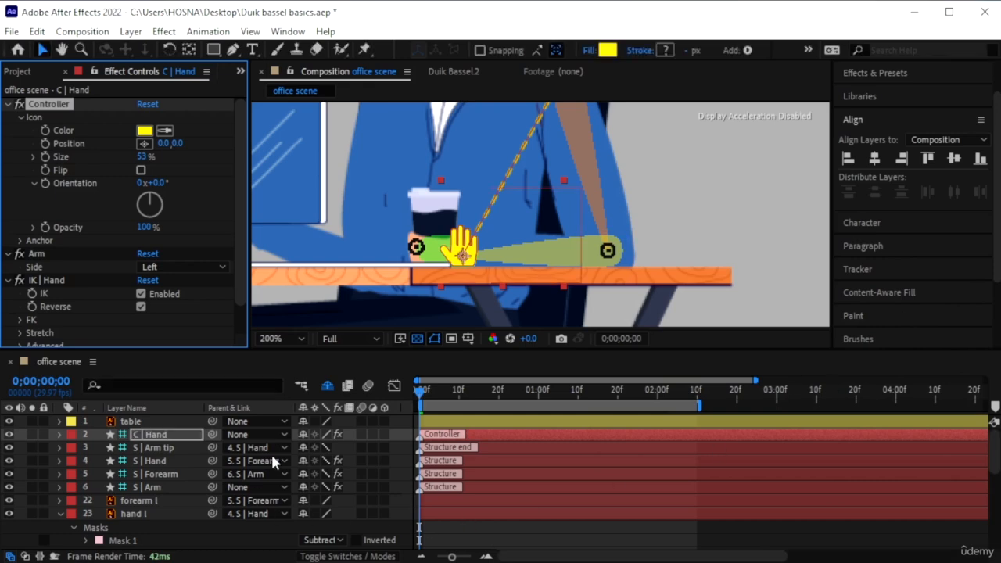
- Create an additional Duik position-and-rotation controller at the C | Hand layer and return to the office scene composition
{"action": "left_click", "coordinate": [466, 70]}
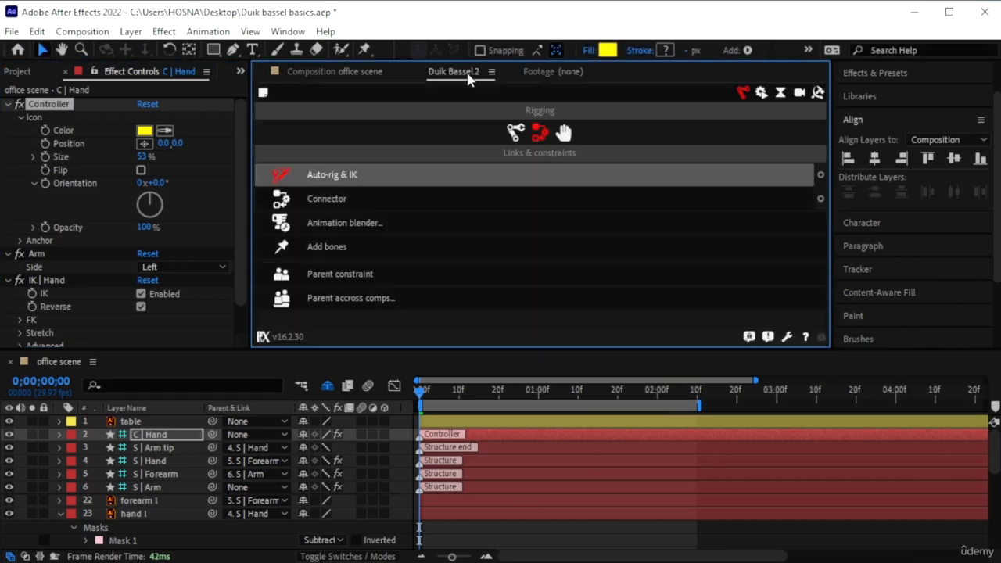
{"action": "left_click", "coordinate": [566, 134]}
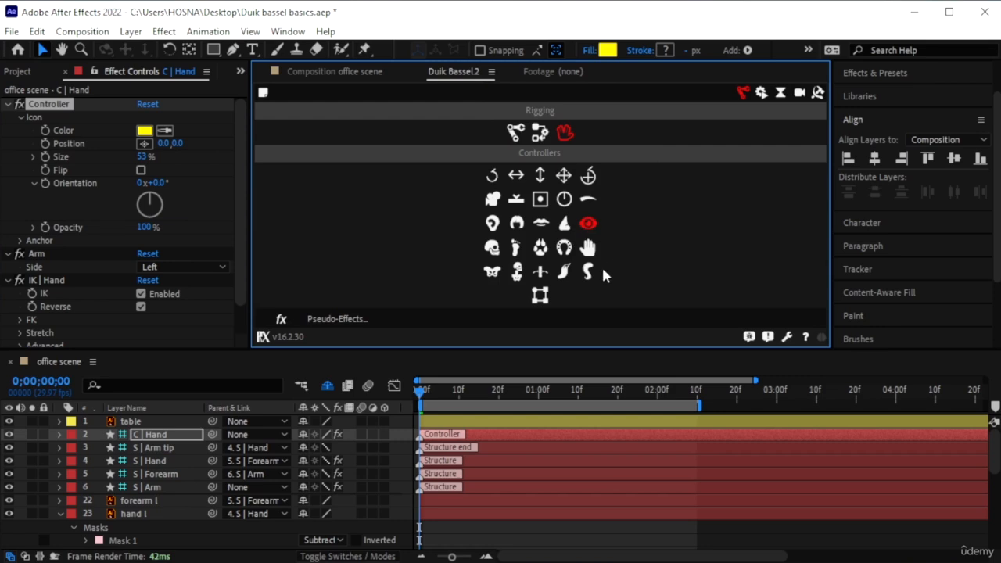
{"action": "left_click", "coordinate": [588, 175]}
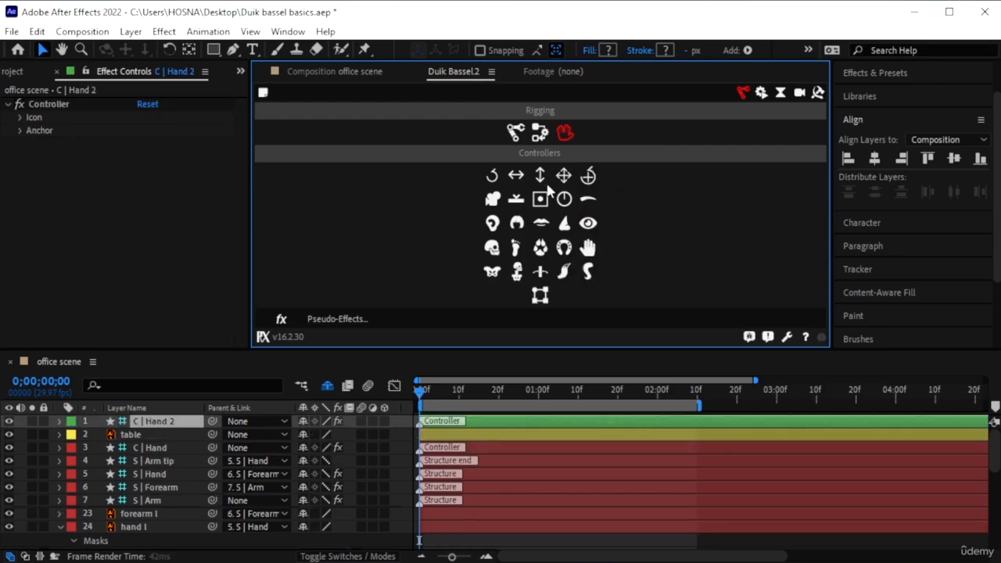
{"action": "left_click", "coordinate": [324, 71]}
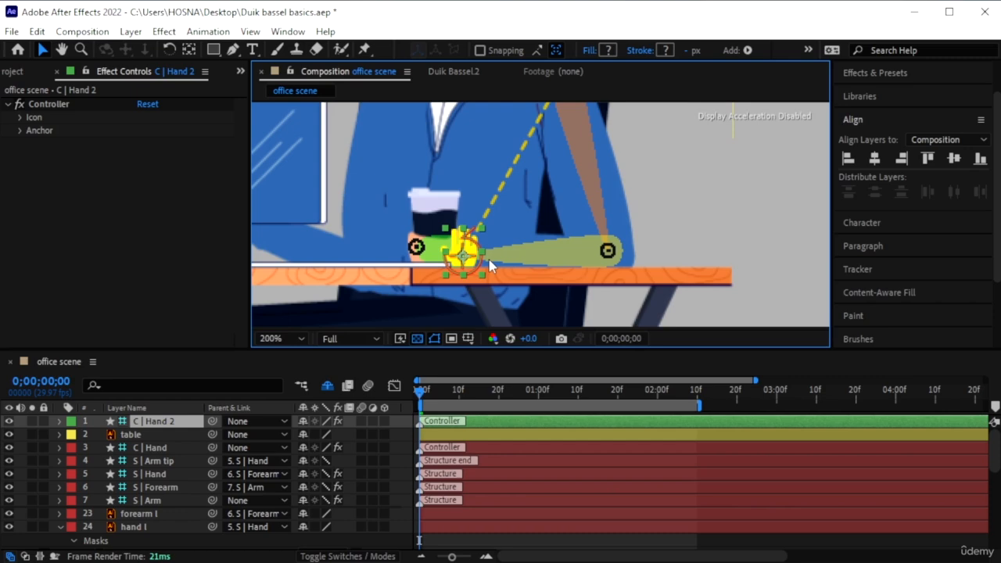
- Try moving the additional C | Hand 2 controller around the arm, and delete its layer
{"action": "key", "text": "p"}
{"action": "key", "text": "comma"}
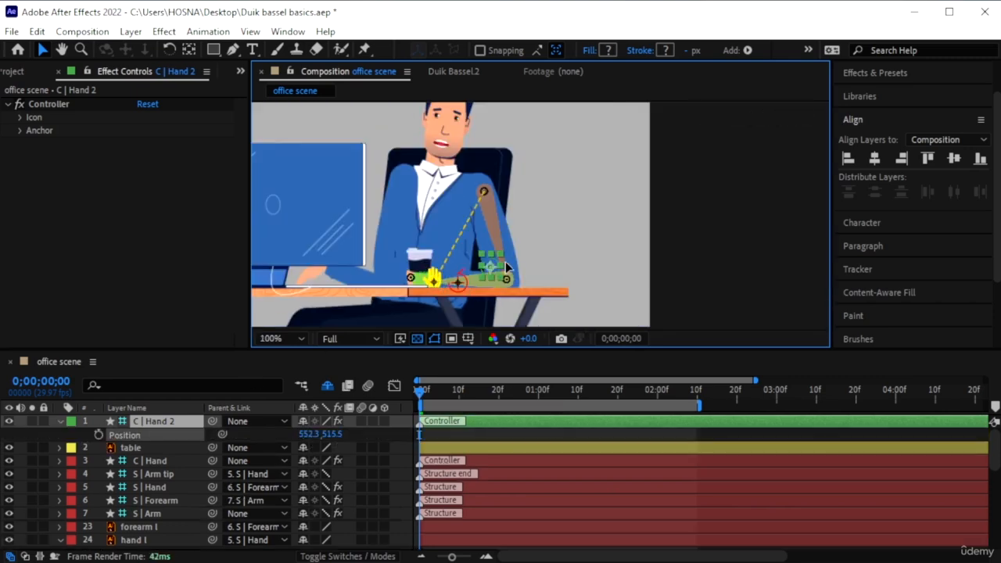
{"action": "left_click_drag", "start_coordinate": [505, 261], "coordinate": [542, 257]}
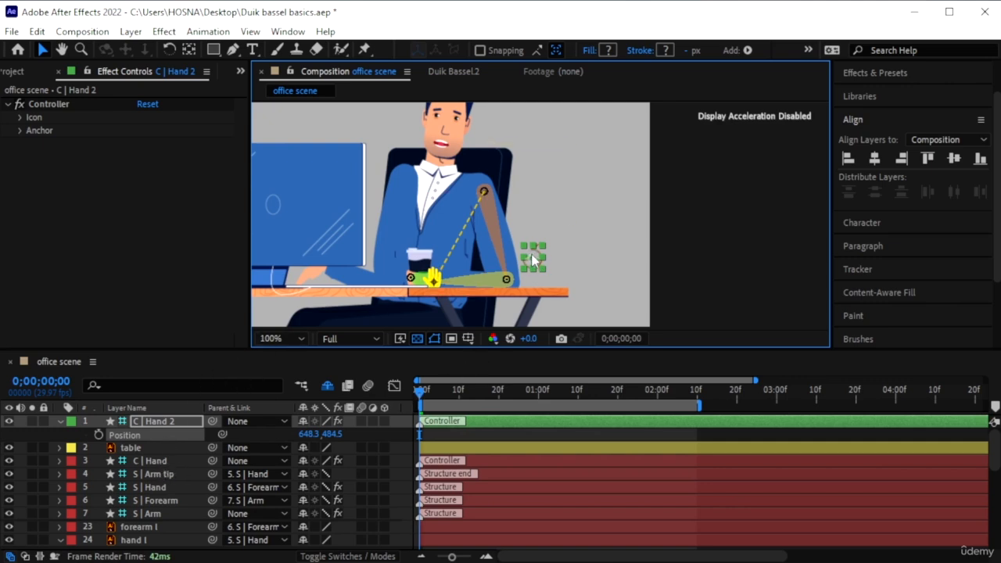
{"action": "left_click_drag", "start_coordinate": [404, 279], "coordinate": [406, 280]}
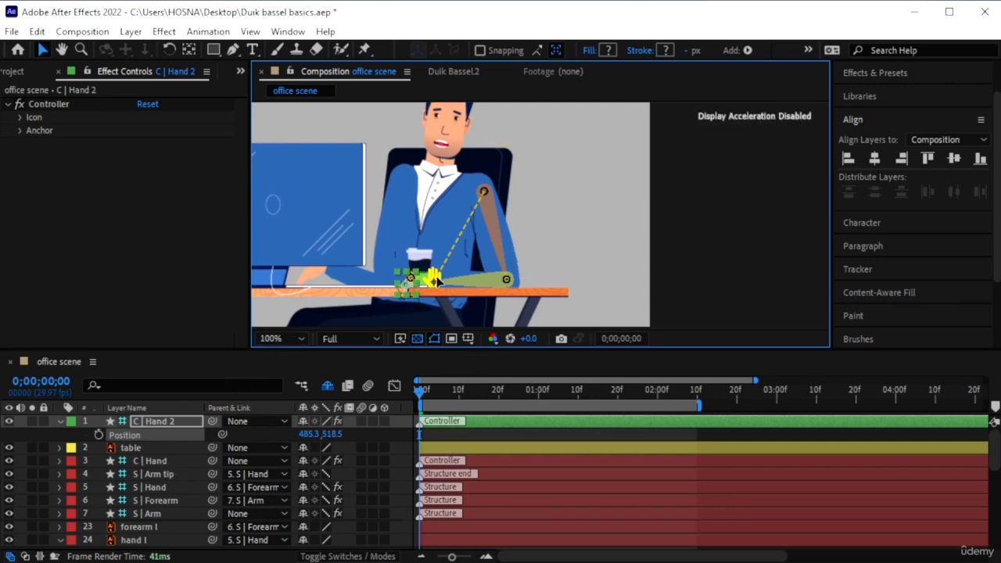
{"action": "left_click", "coordinate": [164, 425]}
{"action": "key", "text": "Delete"}
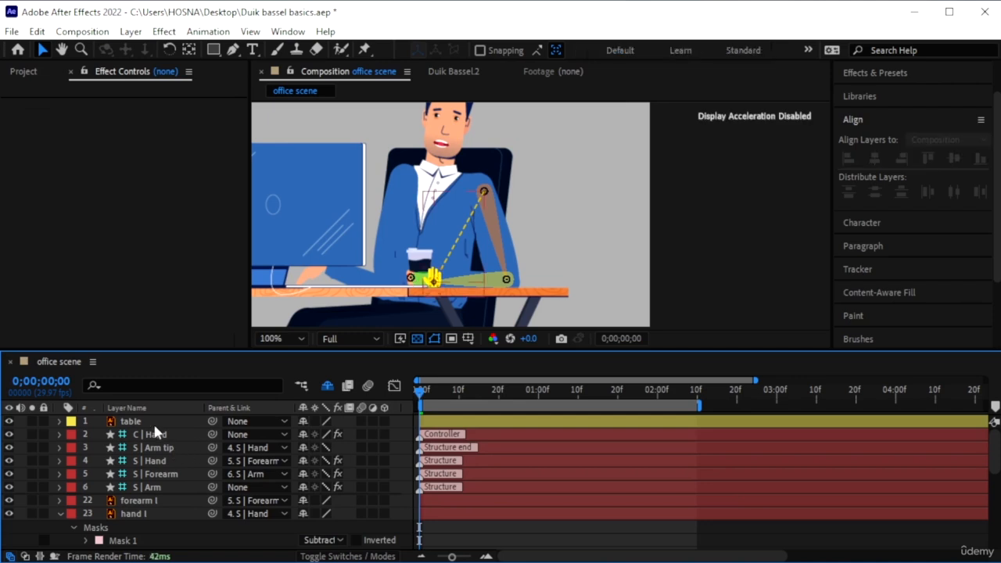
- Keyframe the C | Hand controller's Position at frame 0 and, raised to about 527.3, 477.5 to lift the cup, at frame 11
{"action": "left_click", "coordinate": [154, 435]}
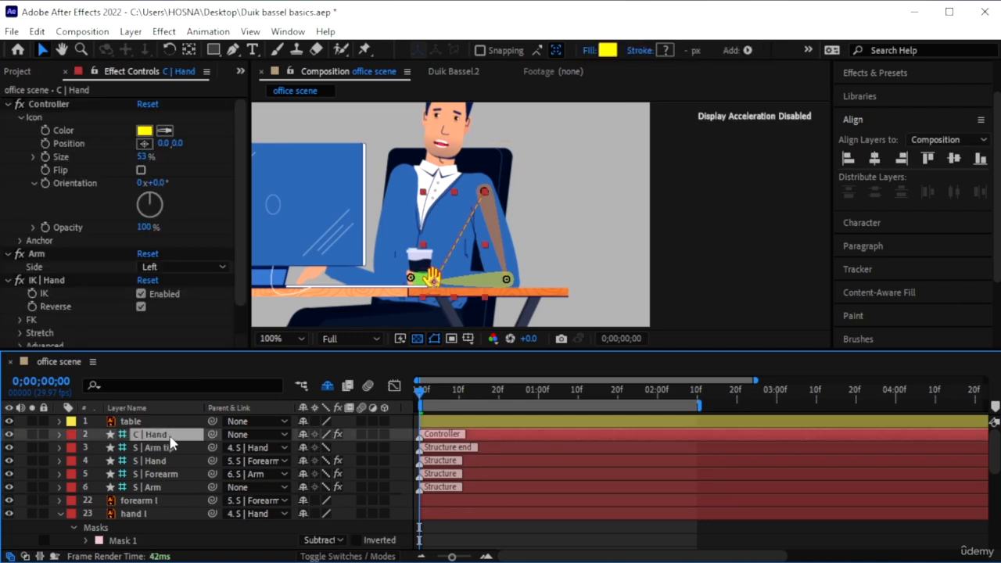
{"action": "key", "text": "p"}
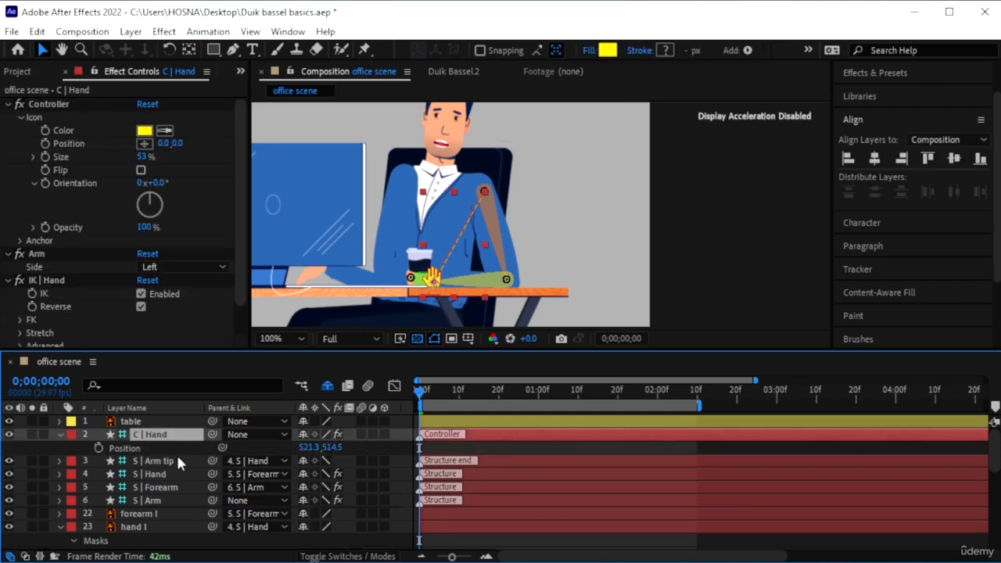
{"action": "left_click", "coordinate": [98, 448]}
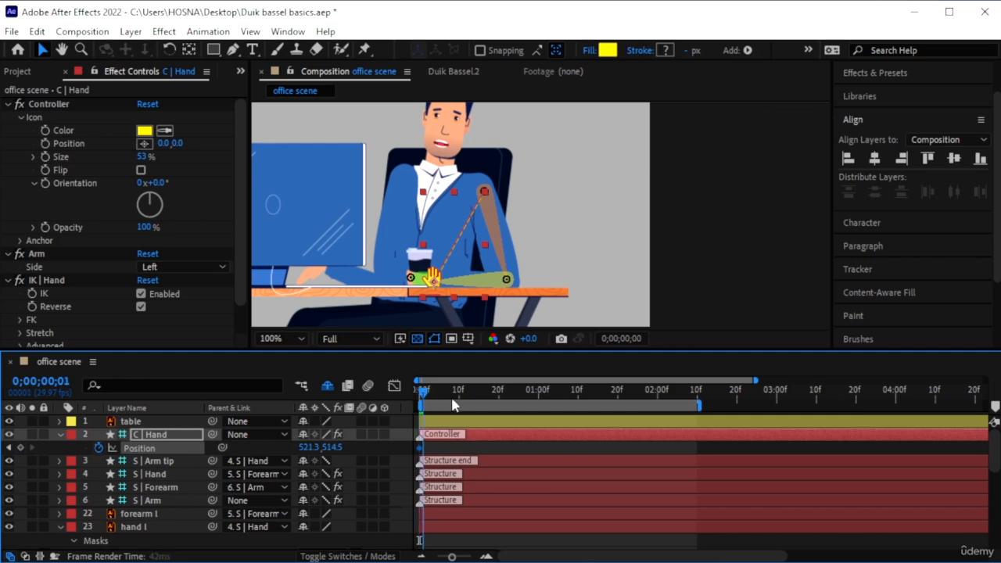
{"action": "left_click_drag", "start_coordinate": [422, 393], "coordinate": [463, 392]}
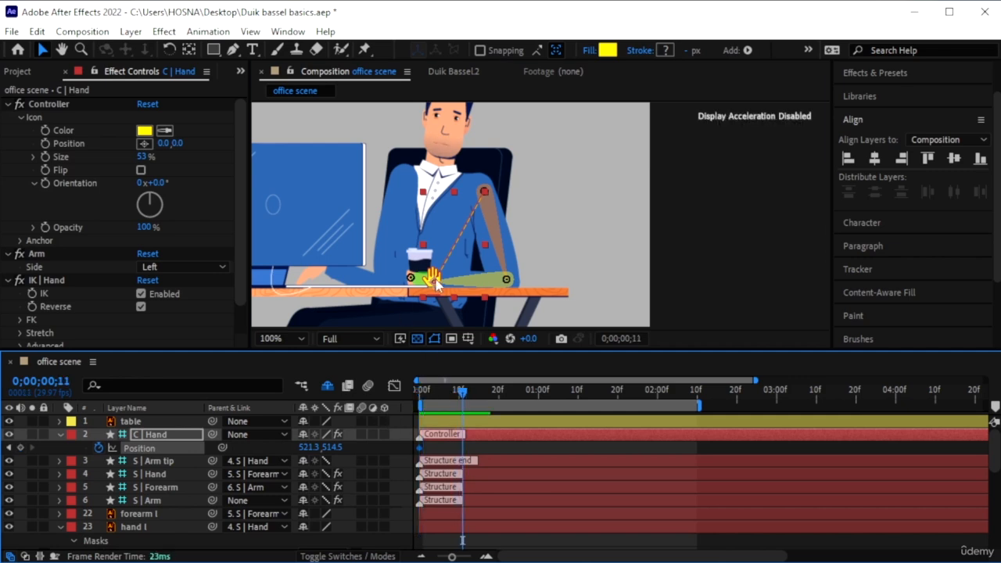
{"action": "left_click_drag", "start_coordinate": [437, 284], "coordinate": [440, 254]}
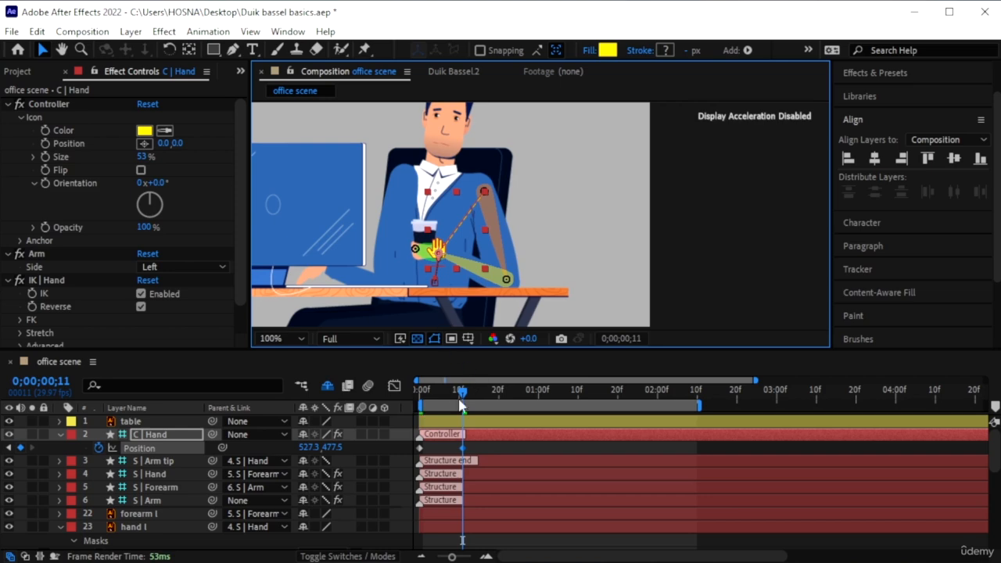
- Shorten the work area to end at about frame 20 and preview the cup-lifting animation from the start
{"action": "left_click_drag", "start_coordinate": [453, 403], "coordinate": [403, 399]}
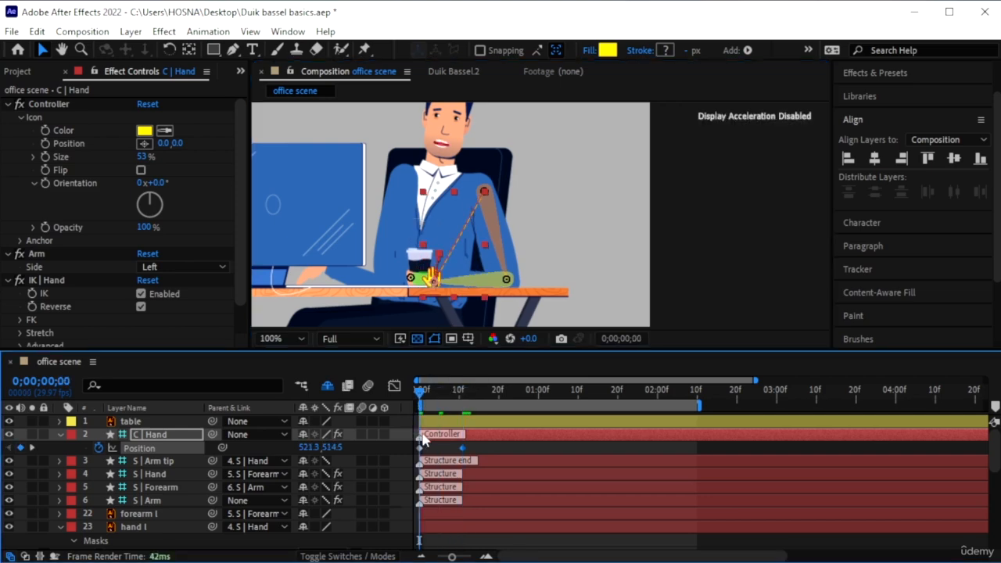
{"action": "left_click", "coordinate": [495, 391]}
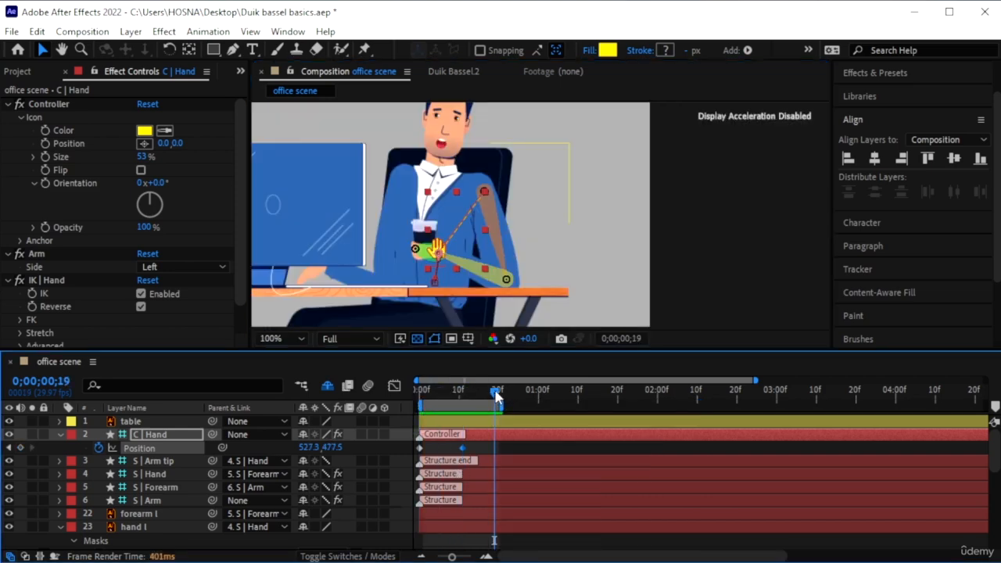
{"action": "key", "text": "Home"}
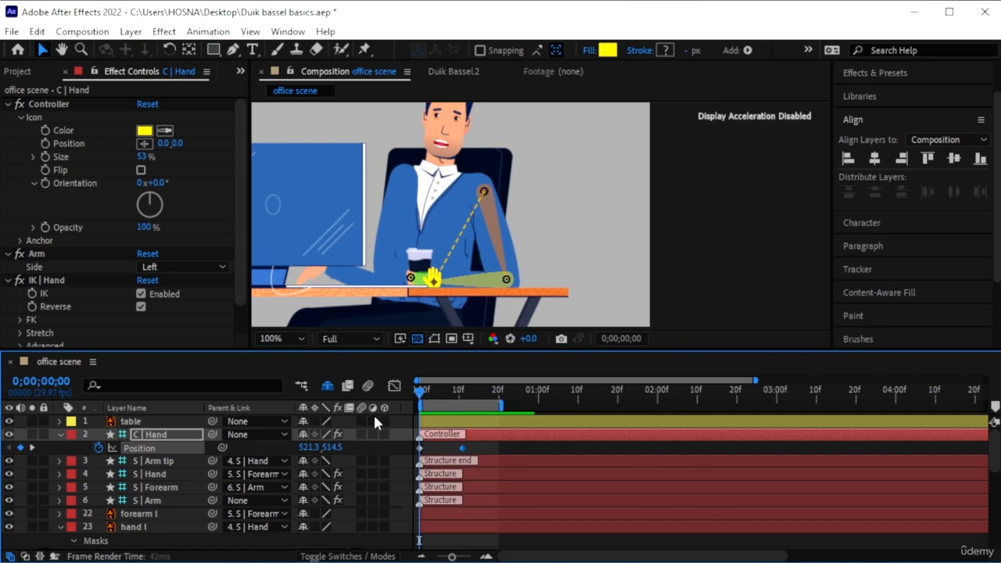
{"action": "key", "text": "space"}
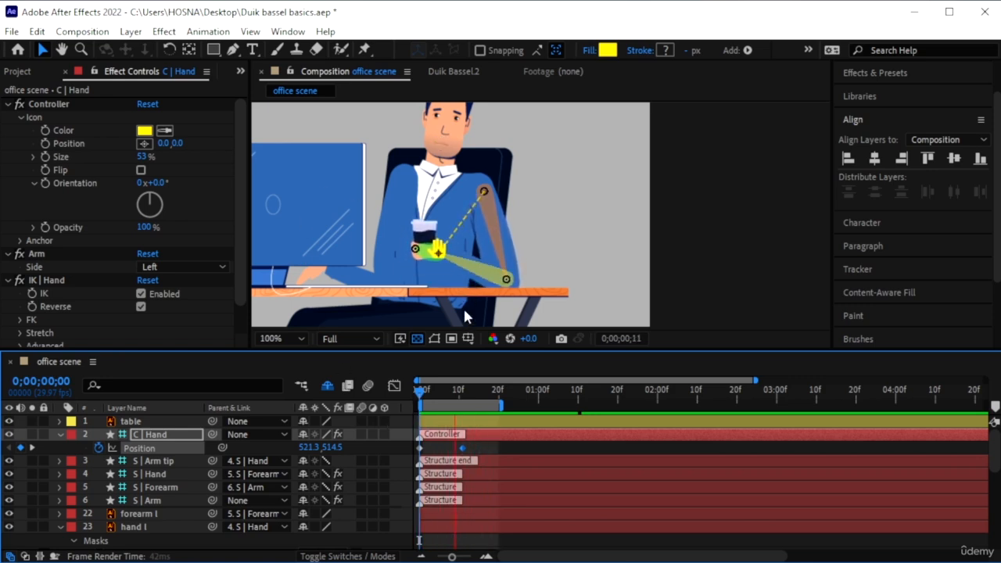
{"action": "key", "text": "space"}
{"action": "left_click", "coordinate": [484, 446]}
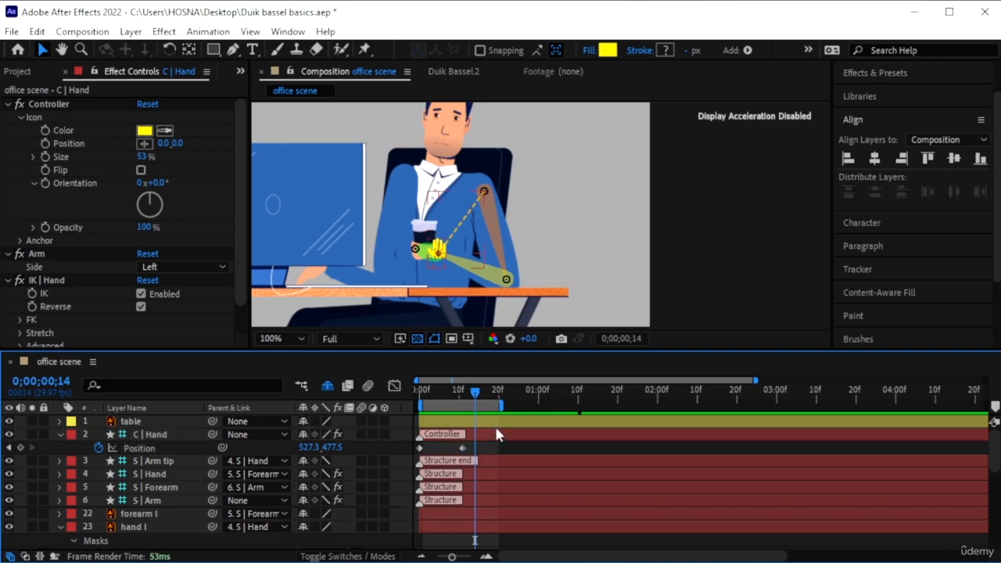
- Extend the end of the work area to about 01:20f
{"action": "left_click_drag", "start_coordinate": [506, 408], "coordinate": [620, 408]}
{"action": "scroll", "coordinate": [528, 296], "scroll_direction": "down", "scroll_amount": 2}
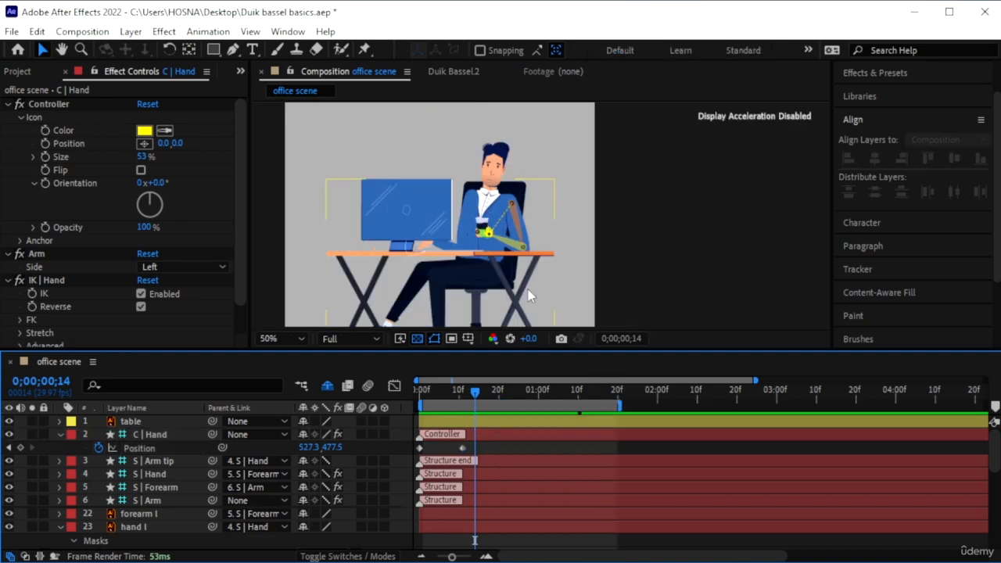
{"action": "key", "text": "h"}
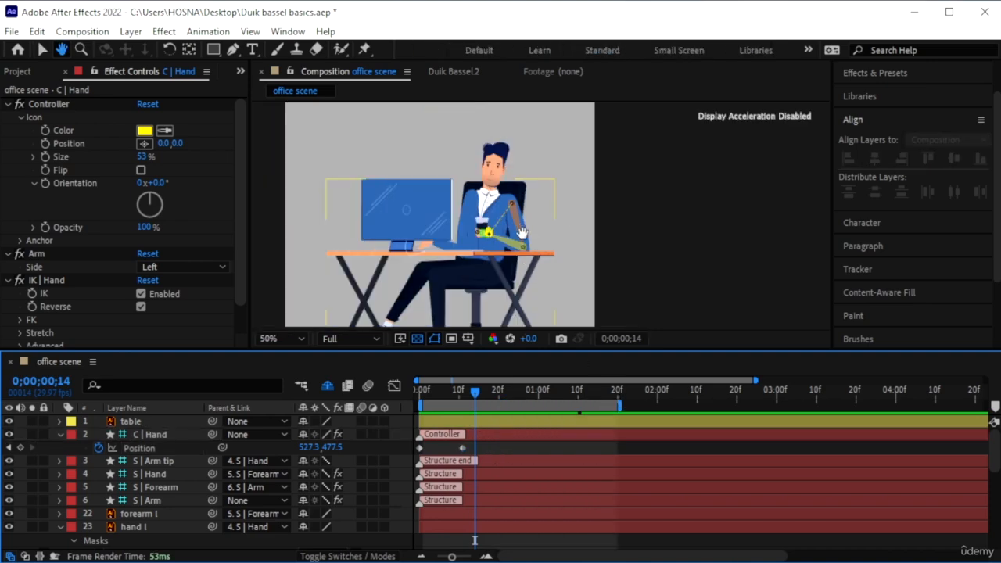
{"action": "left_click_drag", "start_coordinate": [523, 270], "coordinate": [531, 221]}
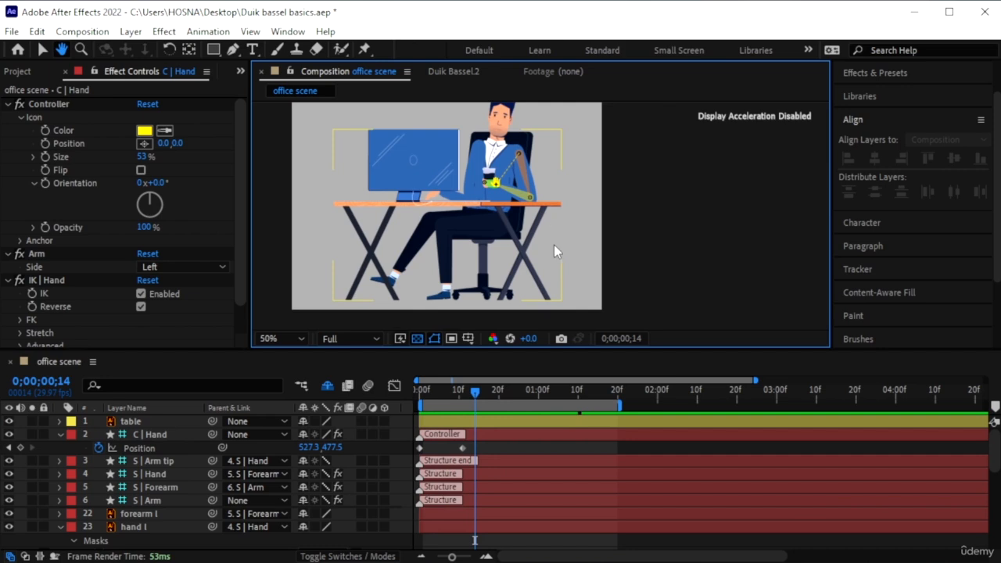
{"action": "key", "text": "v"}
- Collapse the Position property of the C | Hand layer and the mask properties of the hand l layer
{"action": "left_click", "coordinate": [156, 434]}
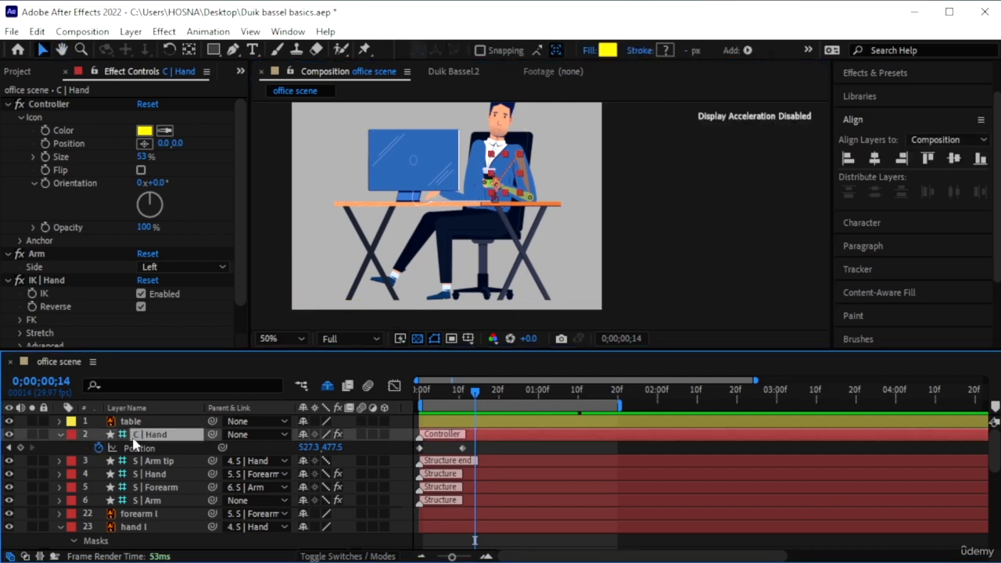
{"action": "key", "text": "p"}
{"action": "left_click", "coordinate": [142, 512]}
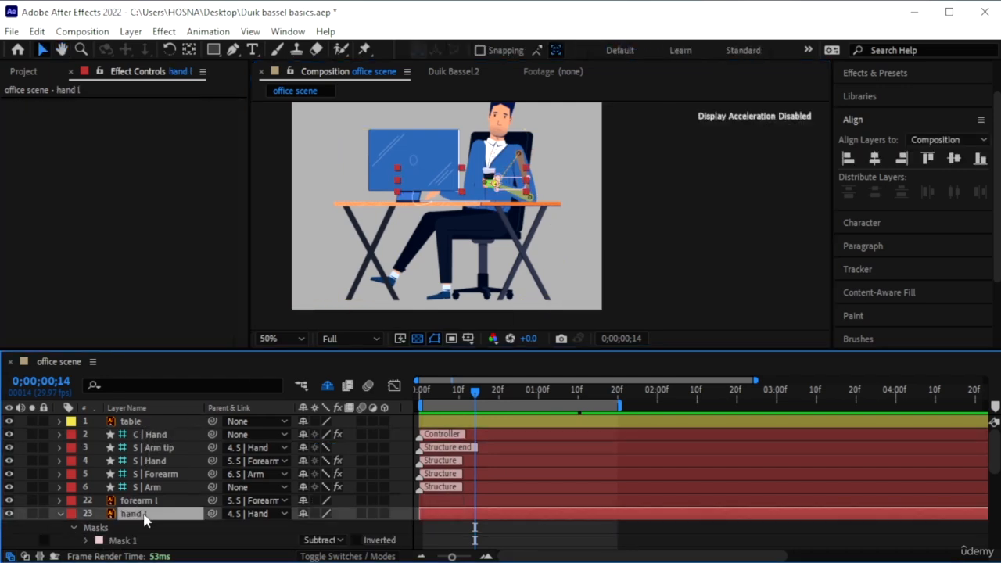
{"action": "key", "text": "m"}
{"action": "scroll", "coordinate": [155, 481], "scroll_direction": "down", "scroll_amount": 3}
{"action": "key", "text": "m"}
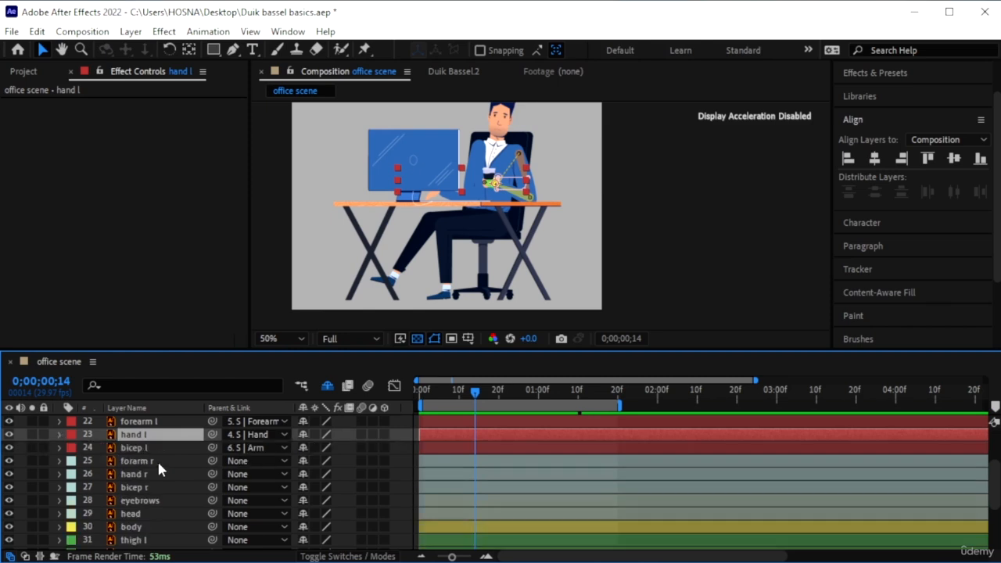
- Create a human-foot Duik Leg structure with thigh, calf, foot and toes from the thigh l, calf l and foot l layers
{"action": "scroll", "coordinate": [149, 473], "scroll_direction": "down", "scroll_amount": 4}
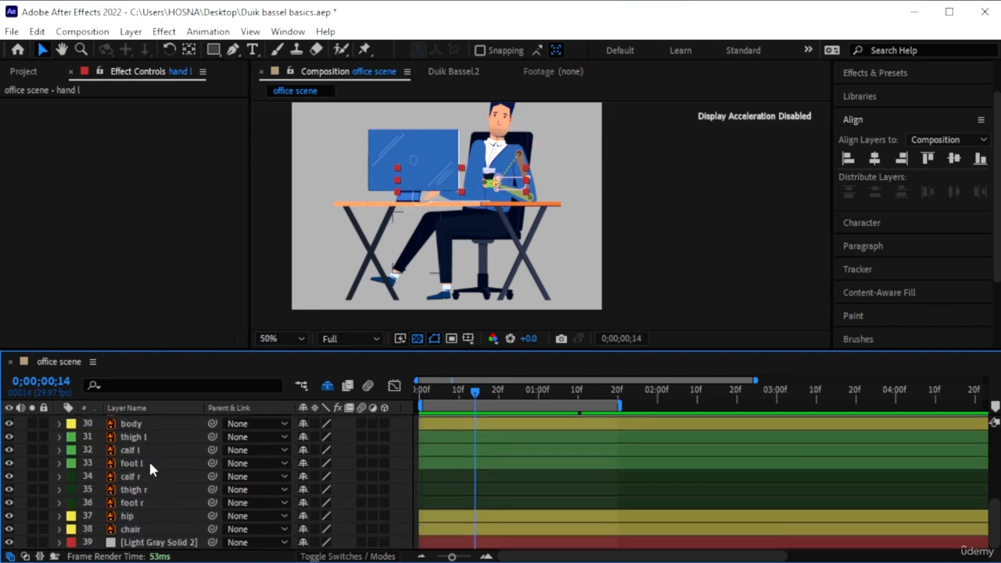
{"action": "left_click", "coordinate": [150, 463]}
{"action": "left_click", "coordinate": [154, 435], "text": "shift"}
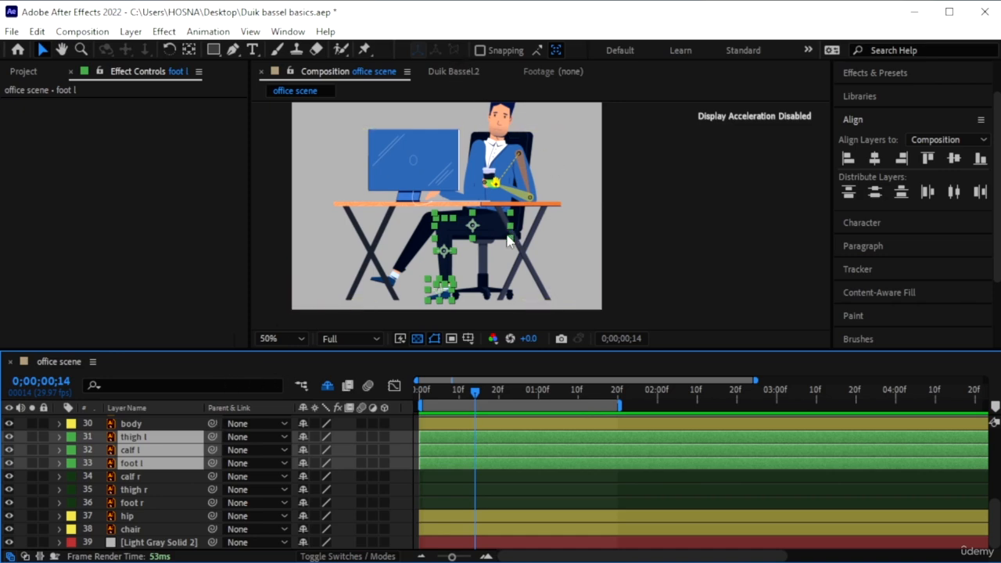
{"action": "left_click", "coordinate": [452, 72]}
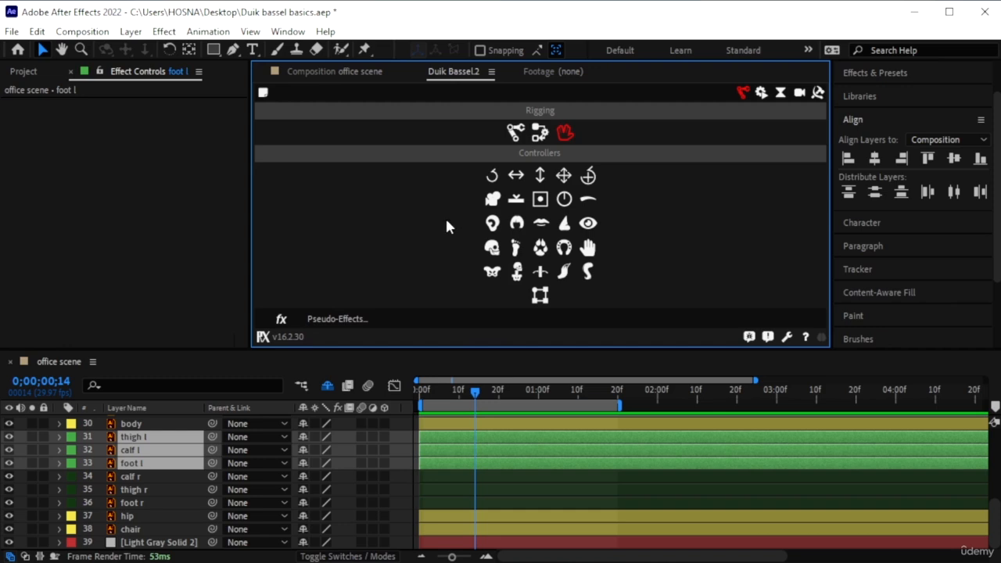
{"action": "left_click", "coordinate": [522, 134]}
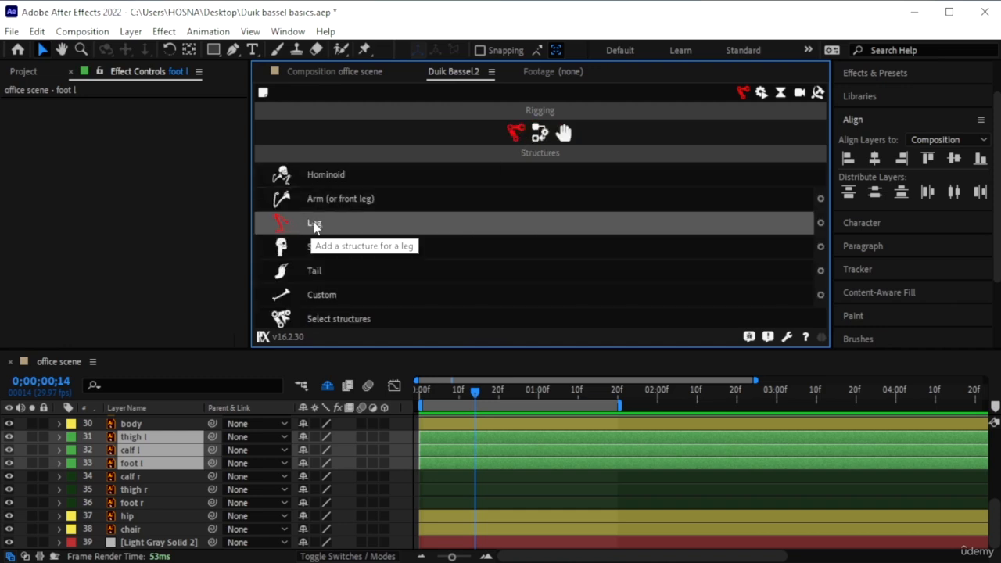
{"action": "left_click", "coordinate": [820, 223]}
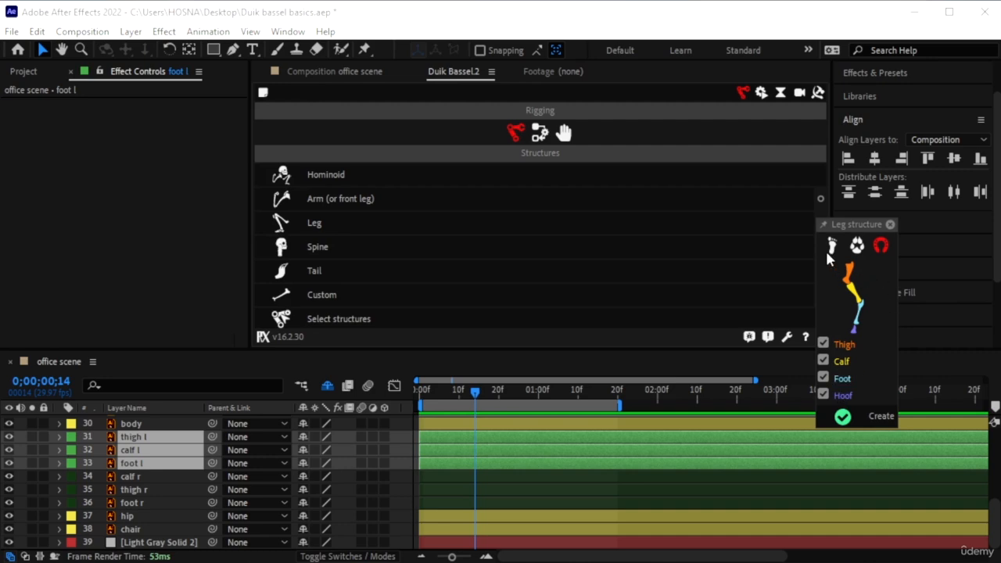
{"action": "left_click", "coordinate": [832, 249]}
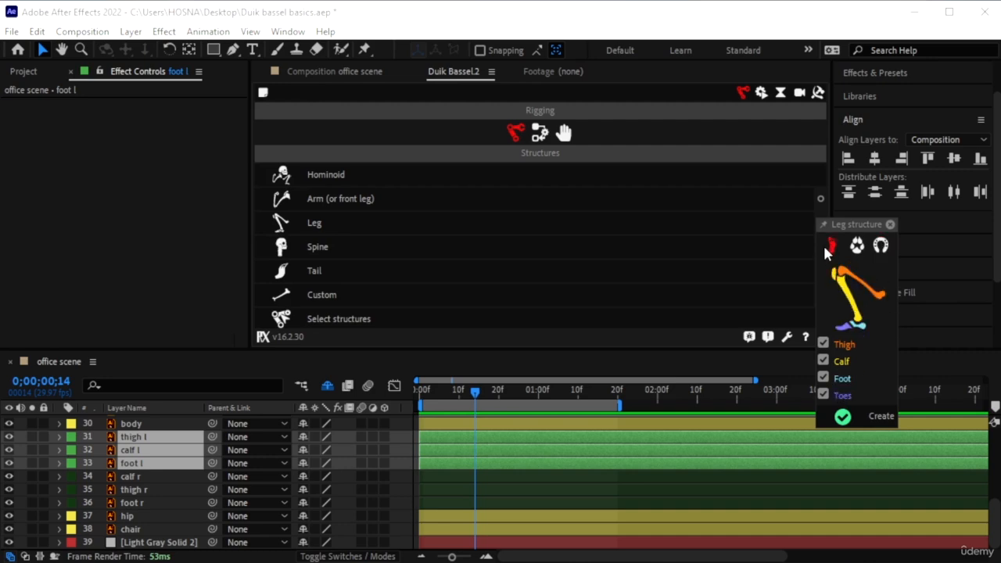
{"action": "left_click", "coordinate": [824, 343]}
{"action": "left_click", "coordinate": [814, 423]}
{"action": "left_click", "coordinate": [859, 417]}
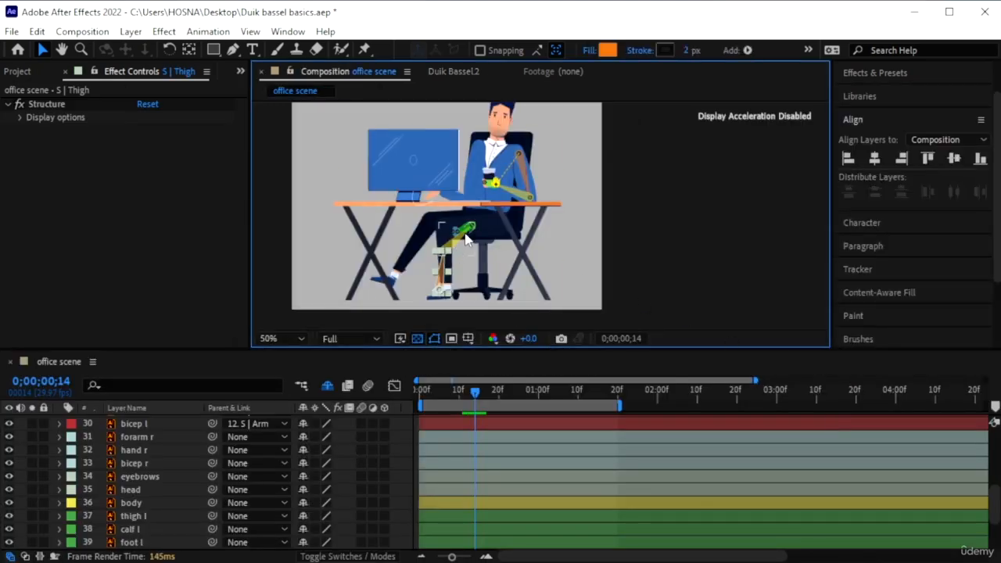
- Move the hip layer up the stack so it sits directly above thigh l and below body
{"action": "left_click", "coordinate": [479, 264]}
{"action": "scroll", "coordinate": [109, 501], "scroll_direction": "down", "scroll_amount": 3}
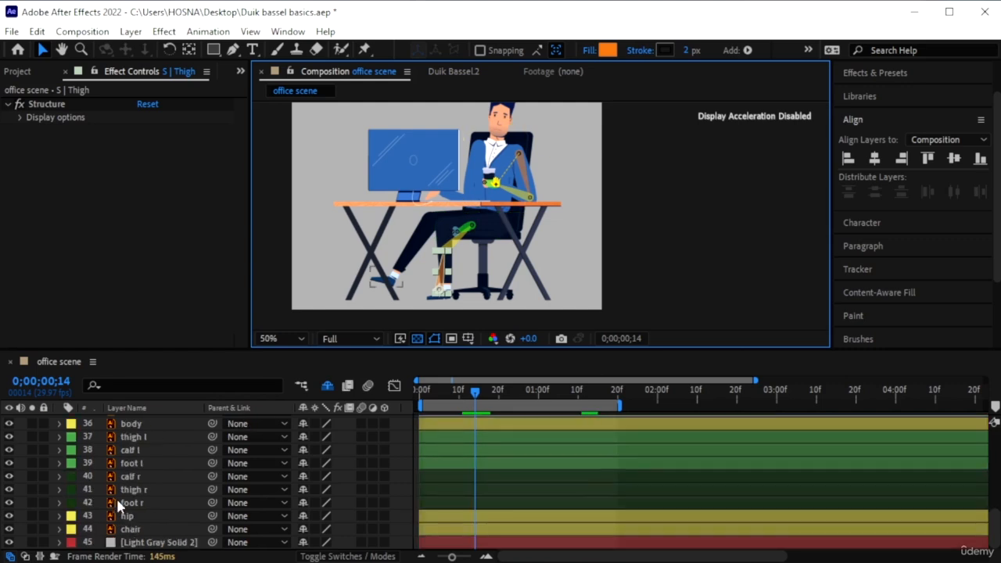
{"action": "left_click", "coordinate": [136, 517]}
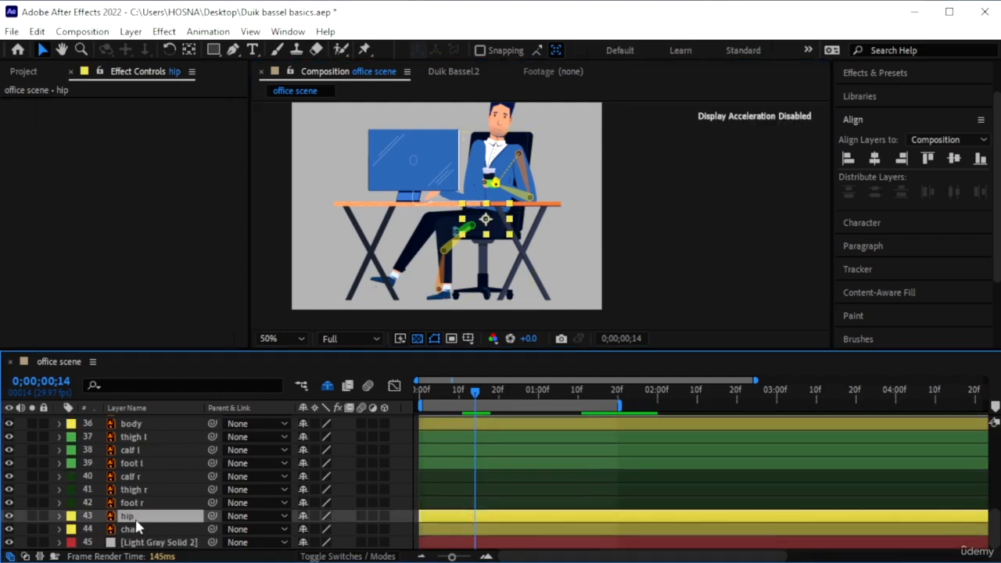
{"action": "left_click_drag", "start_coordinate": [141, 523], "coordinate": [138, 467]}
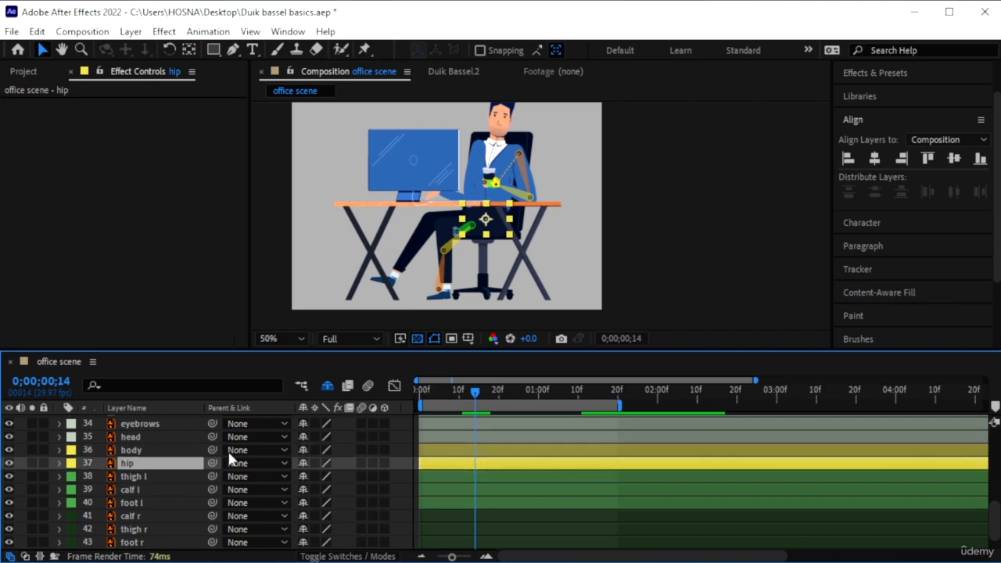
{"action": "scroll", "coordinate": [475, 281], "scroll_direction": "up", "scroll_amount": 4}
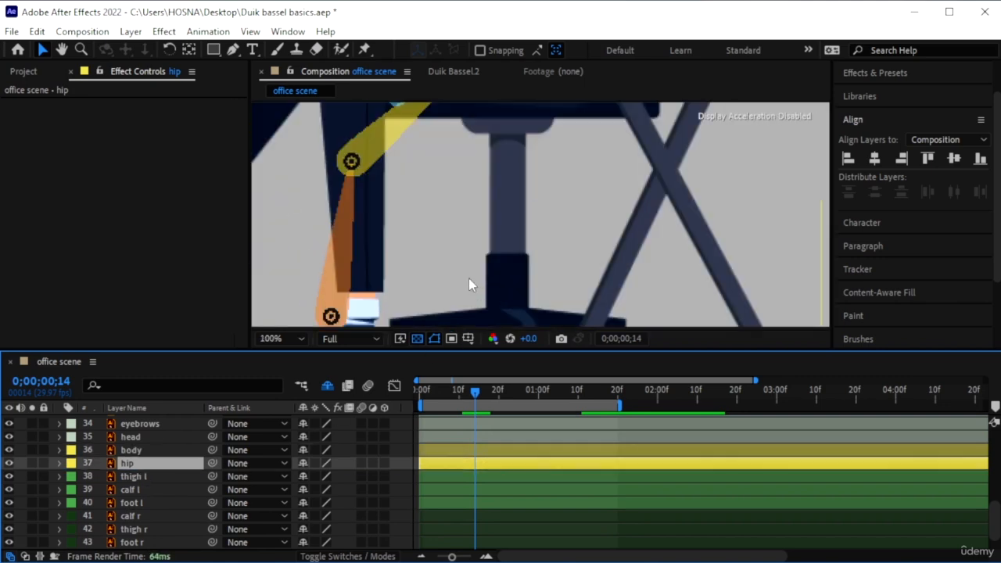
{"action": "scroll", "coordinate": [469, 278], "scroll_direction": "down", "scroll_amount": 2}
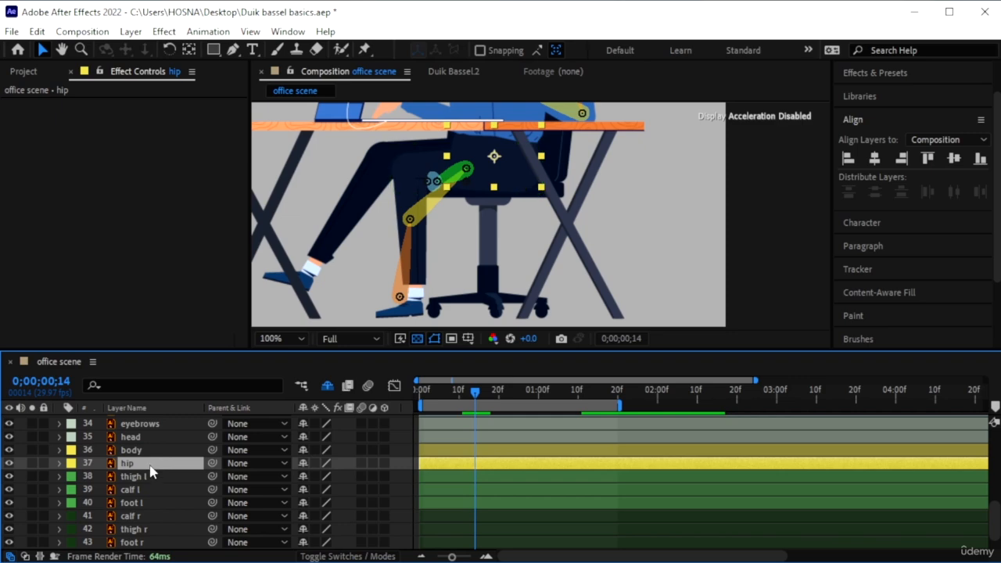
- Move the leg structure layers from S | Heel through S | Thigh between hip and thigh l, and set their label color to Green
{"action": "scroll", "coordinate": [154, 481], "scroll_direction": "down", "scroll_amount": 1}
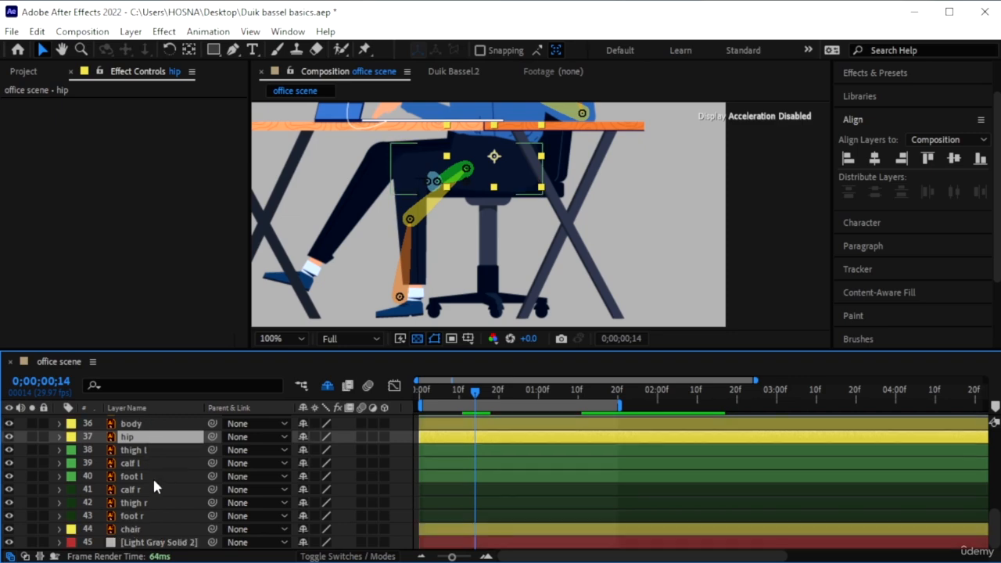
{"action": "scroll", "coordinate": [145, 489], "scroll_direction": "up", "scroll_amount": 15}
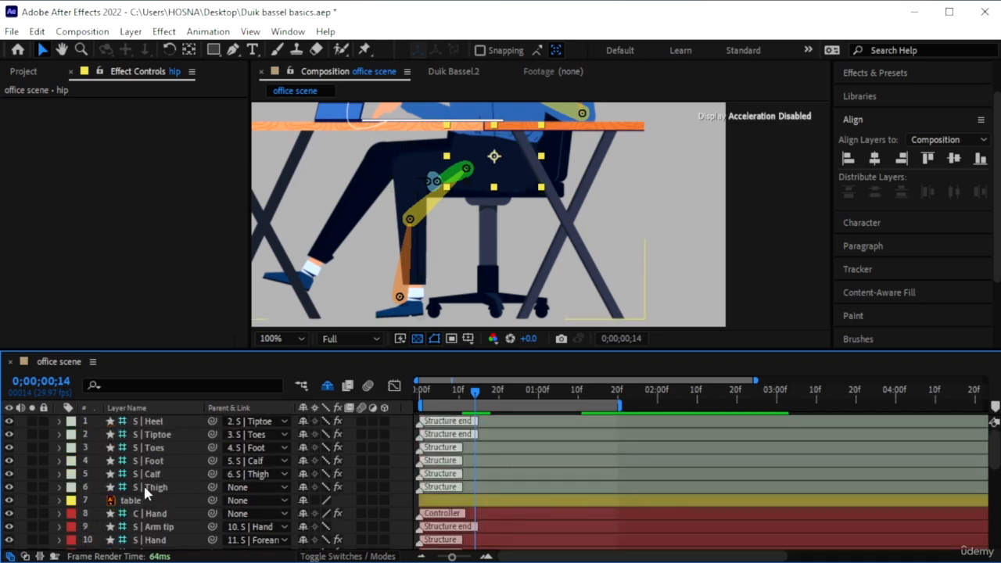
{"action": "left_click", "coordinate": [157, 425]}
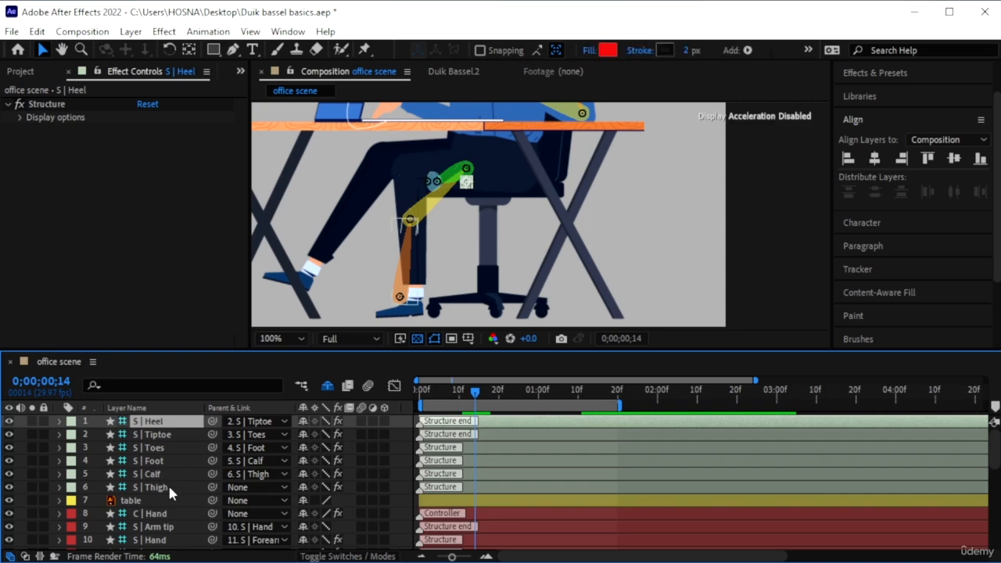
{"action": "left_click", "coordinate": [169, 485], "text": "shift"}
{"action": "scroll", "coordinate": [177, 494], "scroll_direction": "down", "scroll_amount": 15}
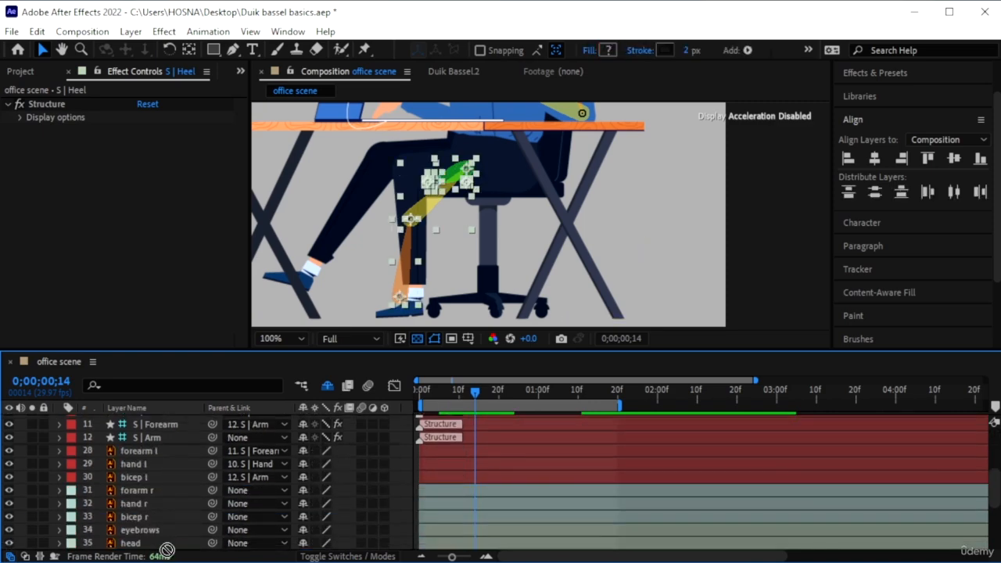
{"action": "left_click_drag", "start_coordinate": [176, 538], "coordinate": [166, 443]}
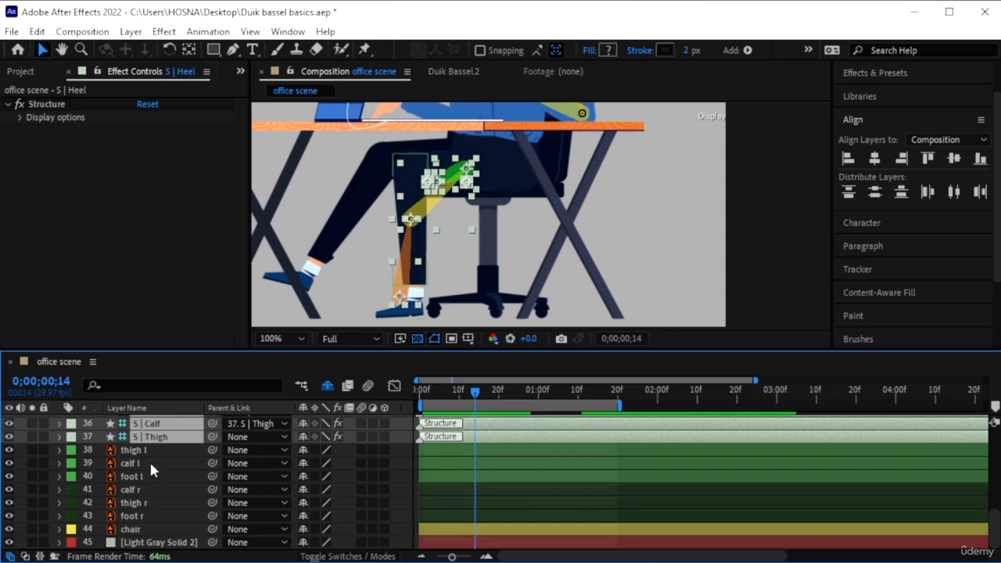
{"action": "left_click", "coordinate": [74, 438]}
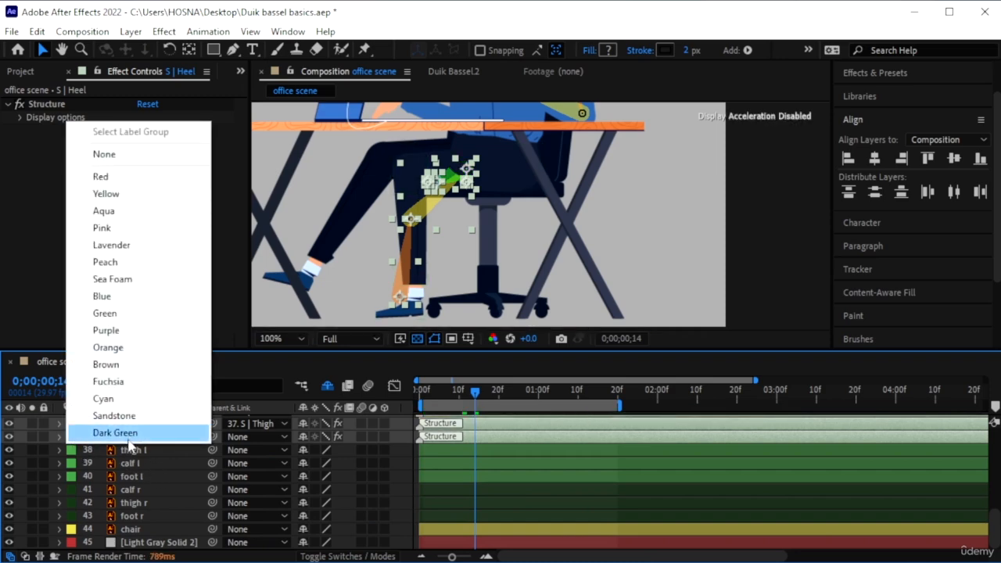
{"action": "left_click", "coordinate": [122, 315]}
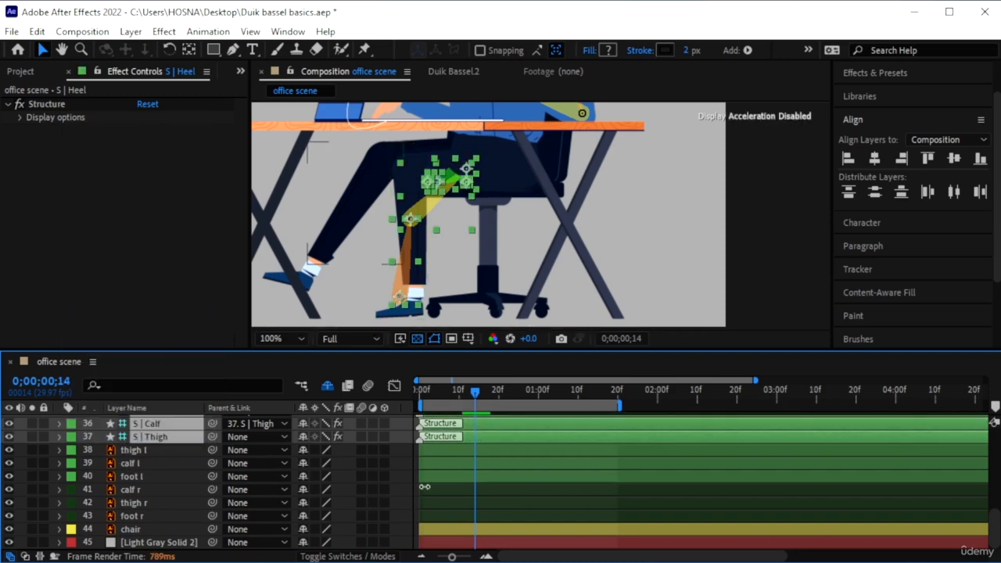
- Position the S | Thigh structure joint at the hip end of the left thigh in the composition
{"action": "scroll", "coordinate": [256, 473], "scroll_direction": "up", "scroll_amount": 2}
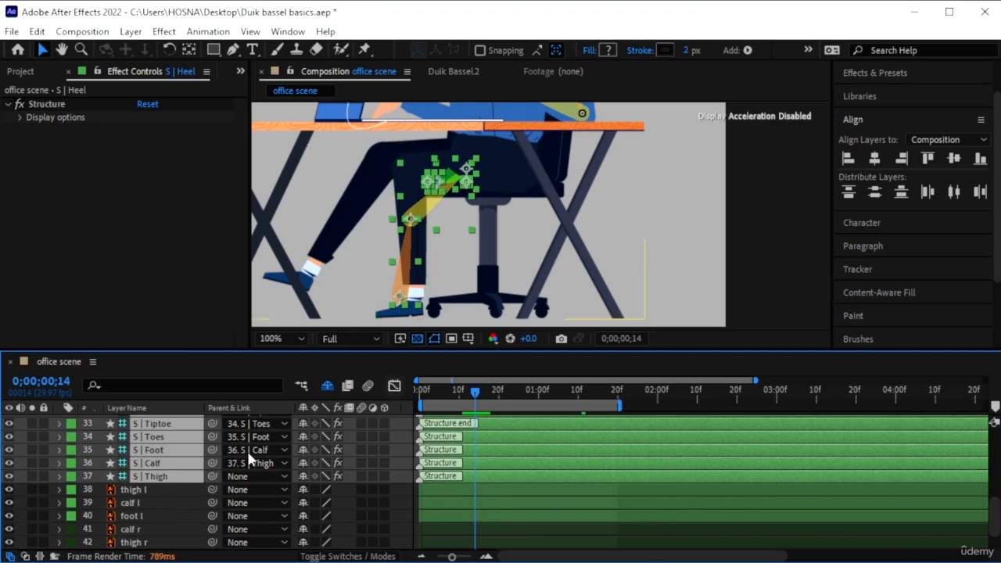
{"action": "left_click", "coordinate": [153, 476]}
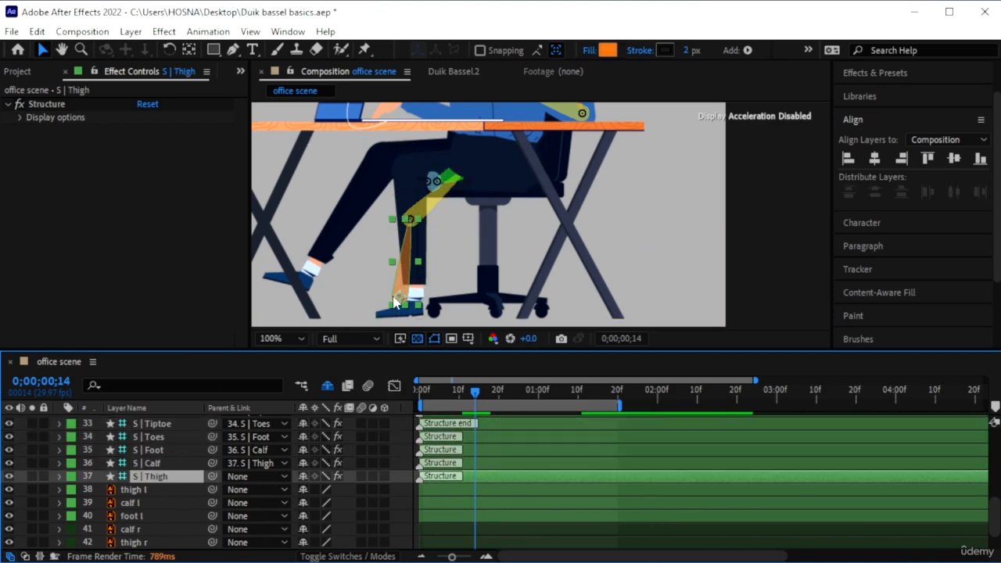
{"action": "left_click_drag", "start_coordinate": [400, 304], "coordinate": [518, 172]}
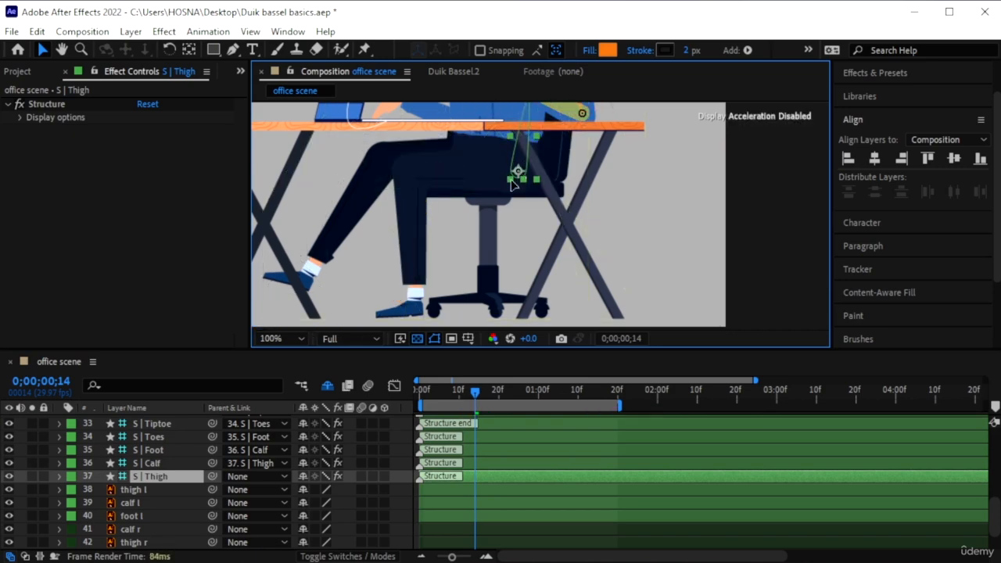
- Solo S | Thigh, first alone and then together with thigh l, to check the joint against the artwork, and unsolo them
{"action": "left_click", "coordinate": [32, 476]}
{"action": "left_click", "coordinate": [33, 475]}
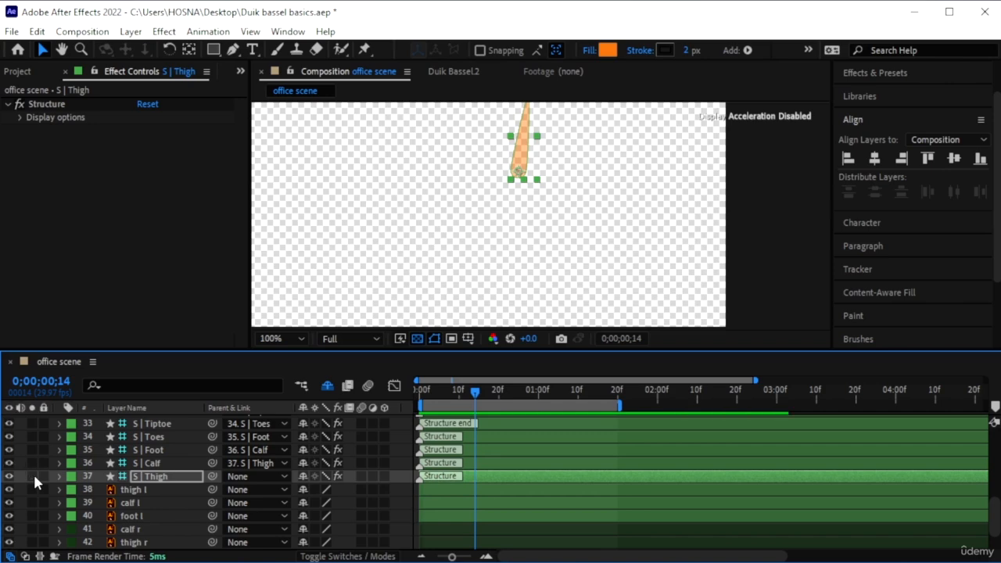
{"action": "left_click", "coordinate": [135, 490]}
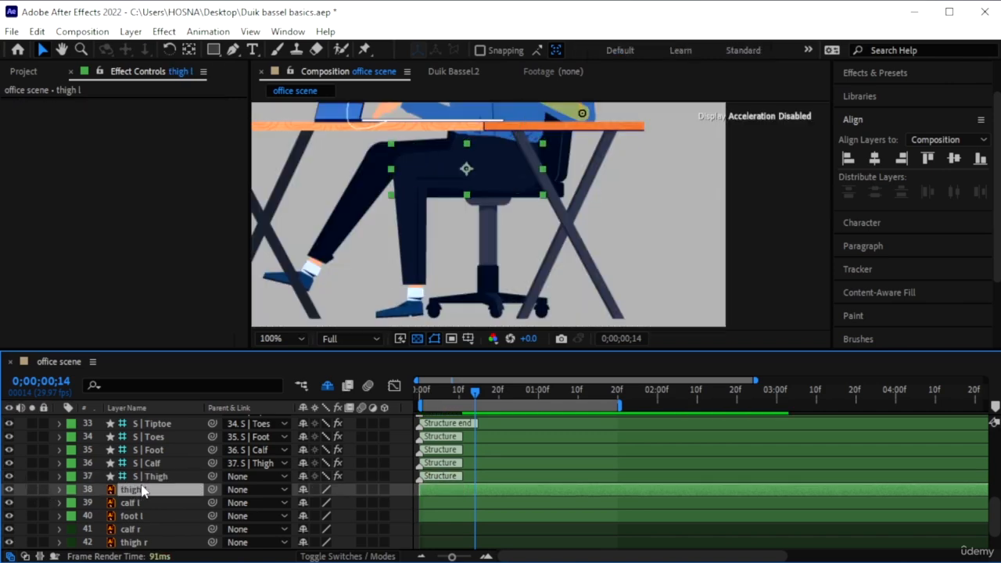
{"action": "left_click", "coordinate": [156, 478], "text": "ctrl"}
{"action": "left_click", "coordinate": [30, 483]}
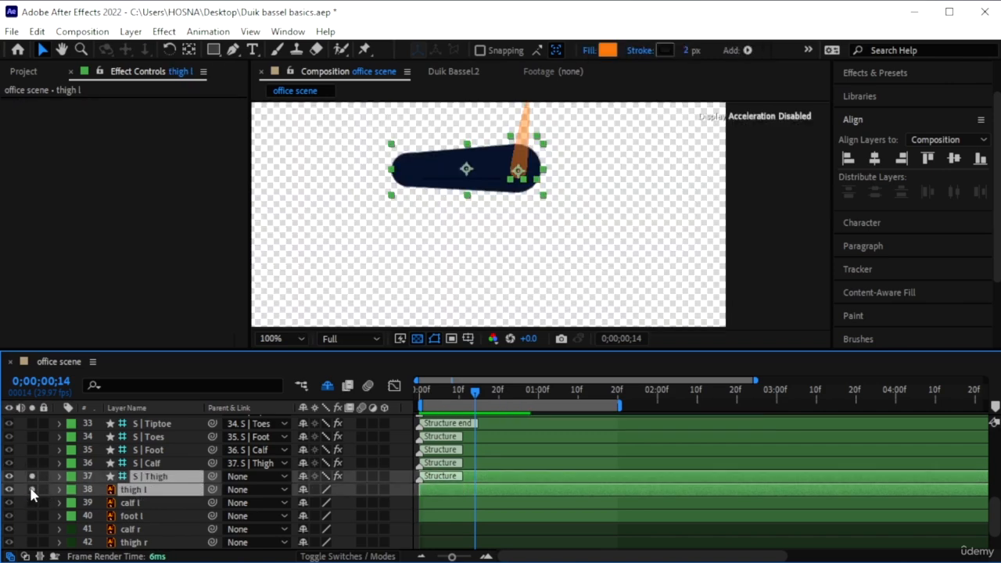
{"action": "left_click", "coordinate": [30, 483]}
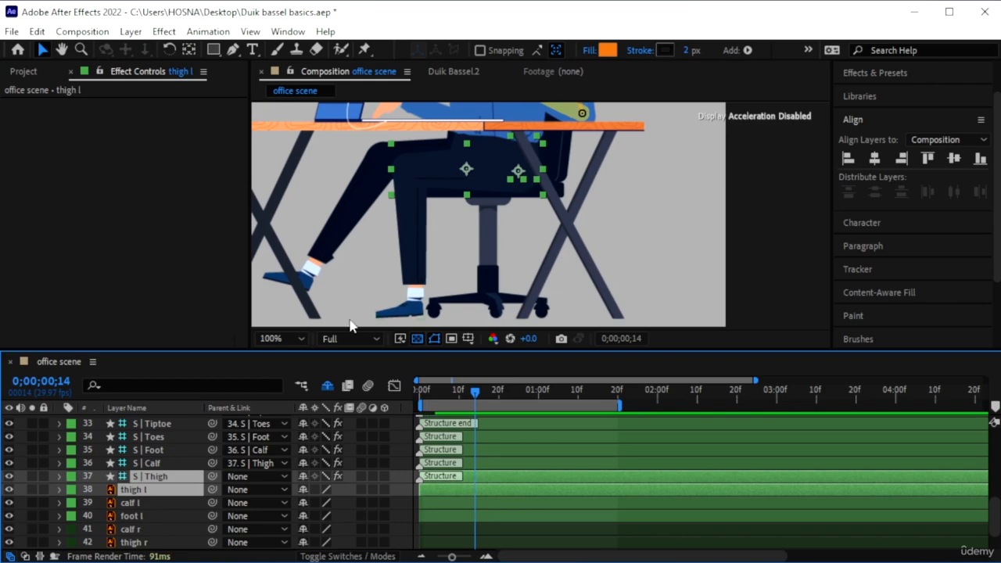
- Hide the C | Hand controller, arm structures, left arm artwork and forarm r layers, and move the S | Calf joint to the left knee
{"action": "scroll", "coordinate": [455, 237], "scroll_direction": "down", "scroll_amount": 4}
{"action": "scroll", "coordinate": [555, 196], "scroll_direction": "up", "scroll_amount": 2}
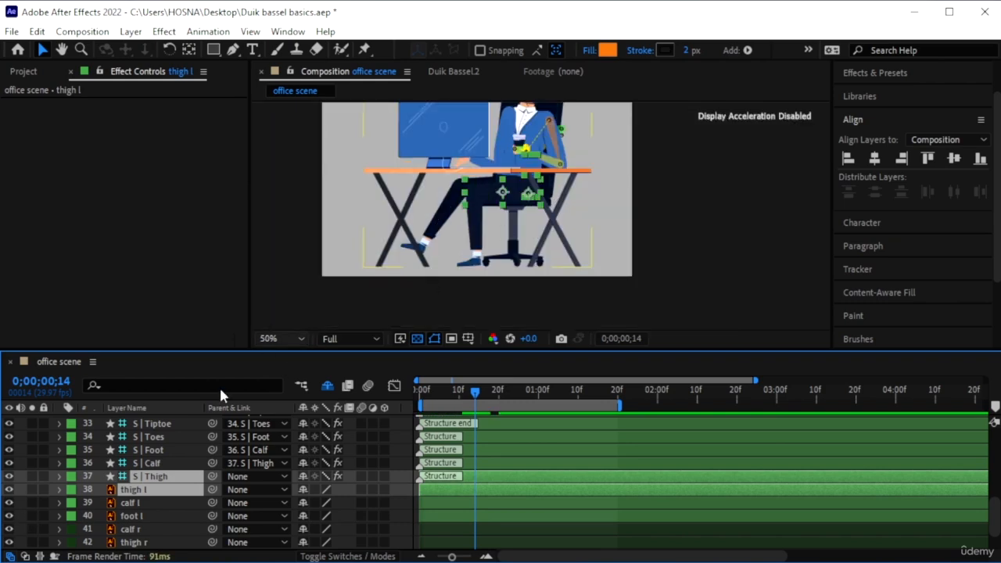
{"action": "left_click", "coordinate": [164, 467]}
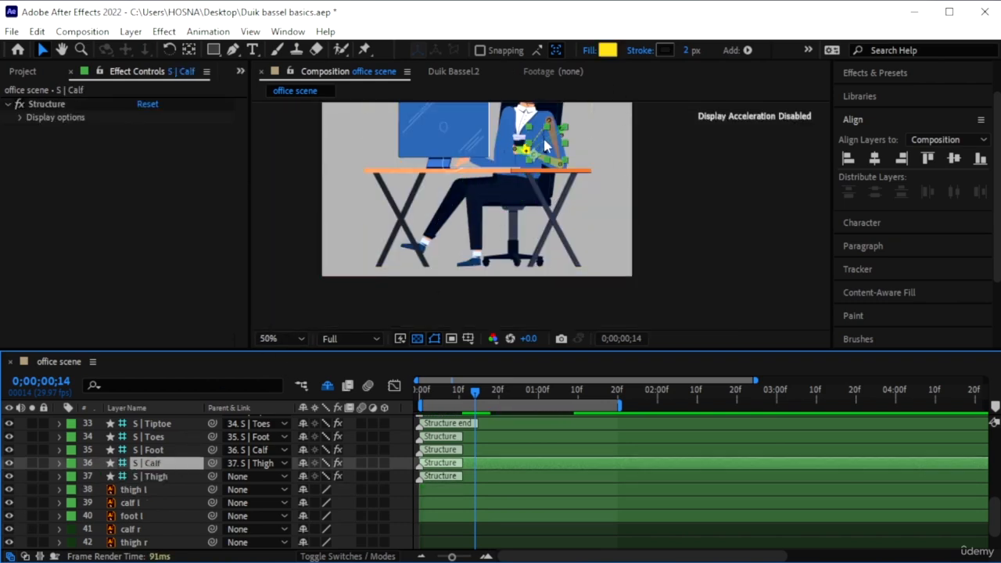
{"action": "scroll", "coordinate": [545, 141], "scroll_direction": "up", "scroll_amount": 2}
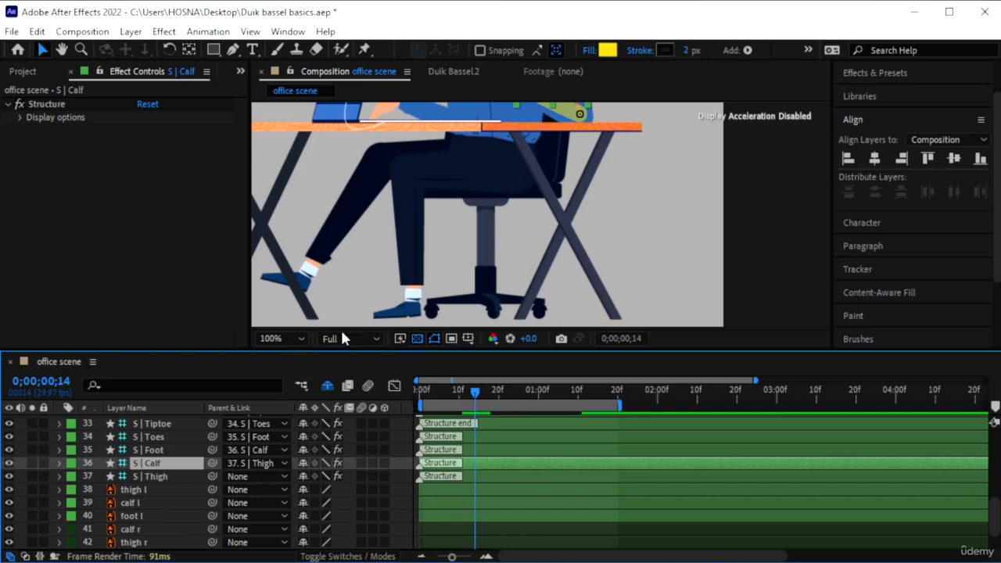
{"action": "key", "text": "h"}
{"action": "left_click_drag", "start_coordinate": [494, 164], "coordinate": [483, 274]}
{"action": "key", "text": "v"}
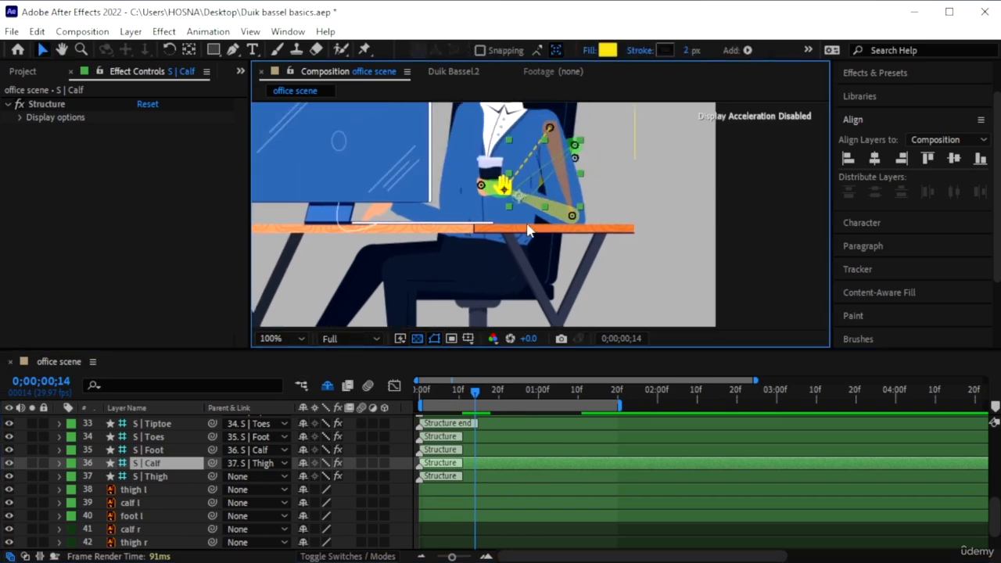
{"action": "scroll", "coordinate": [59, 471], "scroll_direction": "up", "scroll_amount": 10}
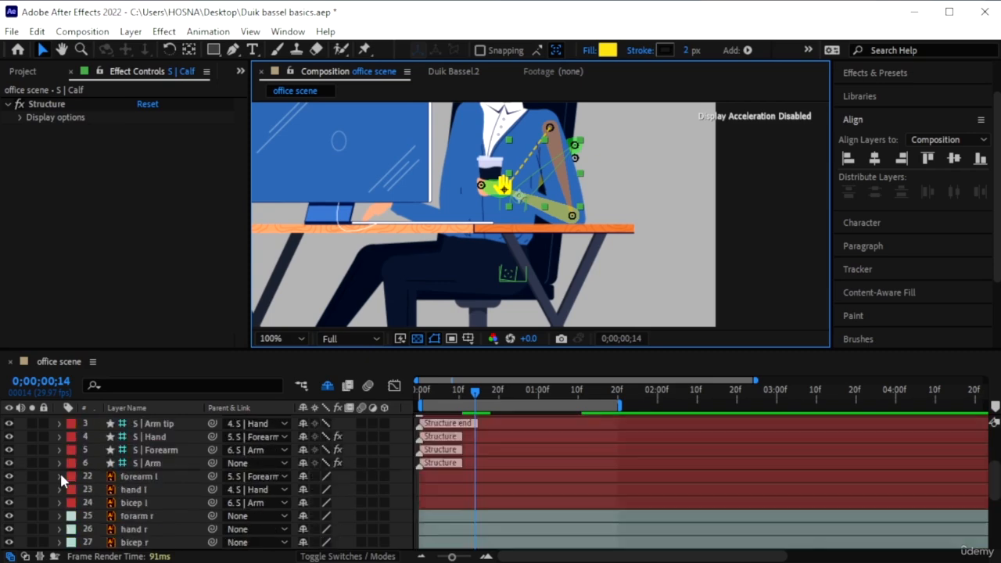
{"action": "left_click_drag", "start_coordinate": [9, 435], "coordinate": [6, 470]}
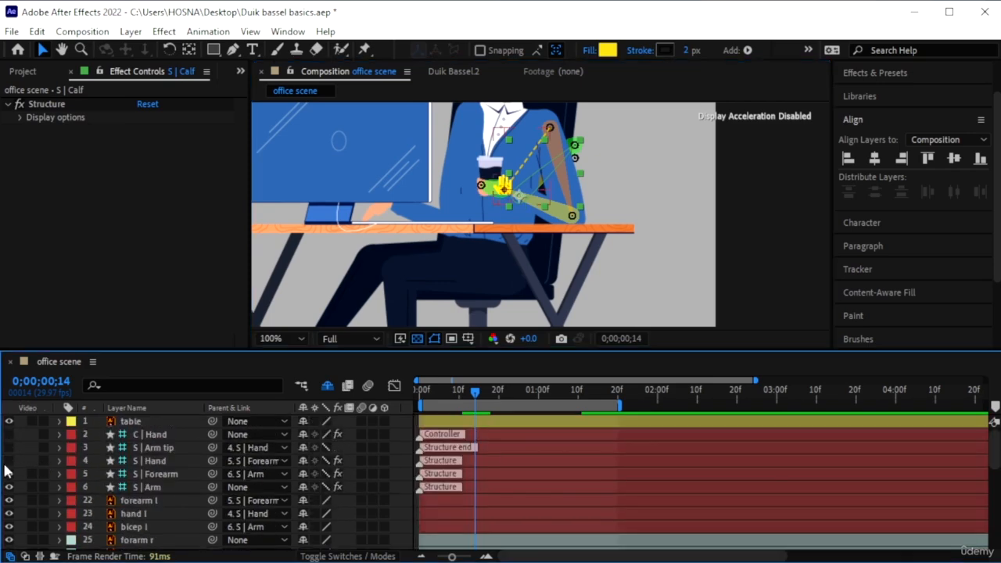
{"action": "left_click", "coordinate": [9, 487]}
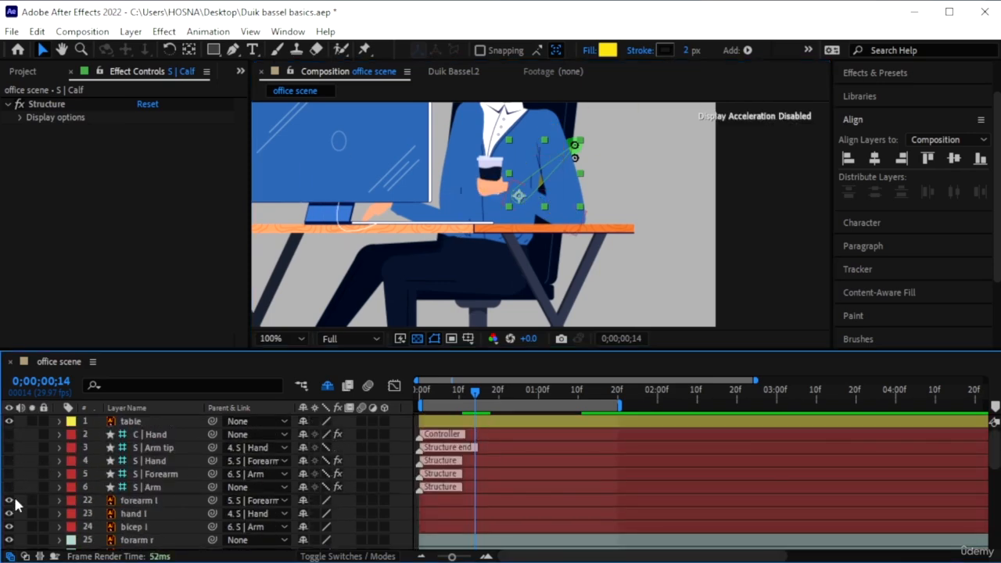
{"action": "left_click_drag", "start_coordinate": [11, 501], "coordinate": [12, 544]}
{"action": "scroll", "coordinate": [19, 512], "scroll_direction": "down", "scroll_amount": 1}
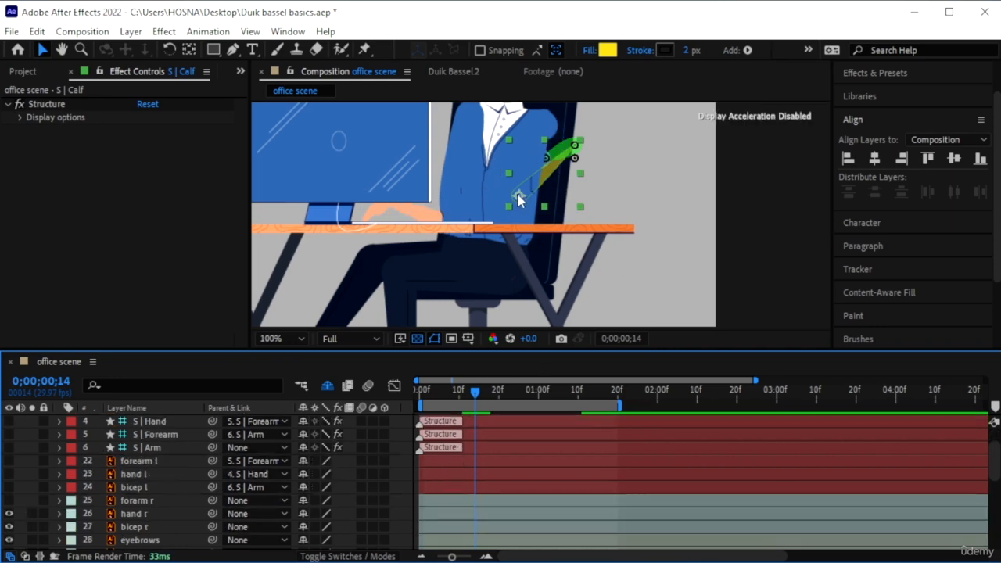
{"action": "left_click_drag", "start_coordinate": [517, 200], "coordinate": [398, 276]}
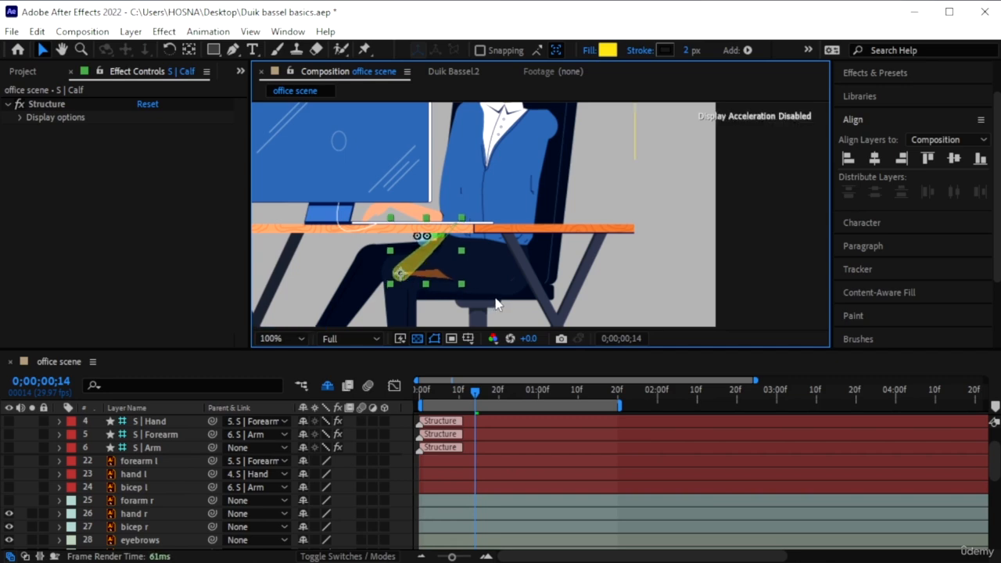
- Move the S | Foot structure joint to the ankle of the left leg in the composition
{"action": "key", "text": "h"}
{"action": "left_click_drag", "start_coordinate": [509, 297], "coordinate": [517, 185]}
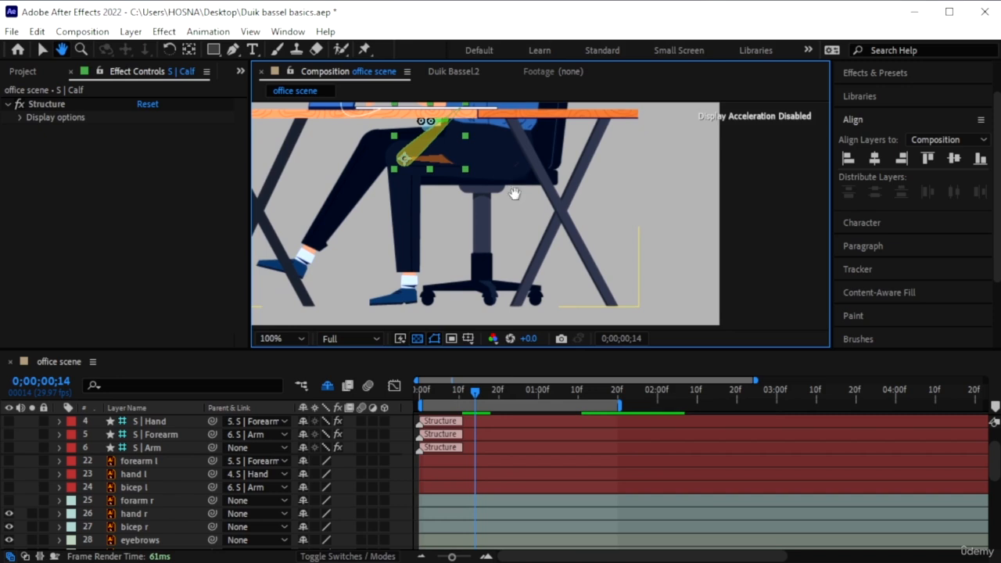
{"action": "key", "text": "v"}
{"action": "scroll", "coordinate": [175, 495], "scroll_direction": "down", "scroll_amount": 3}
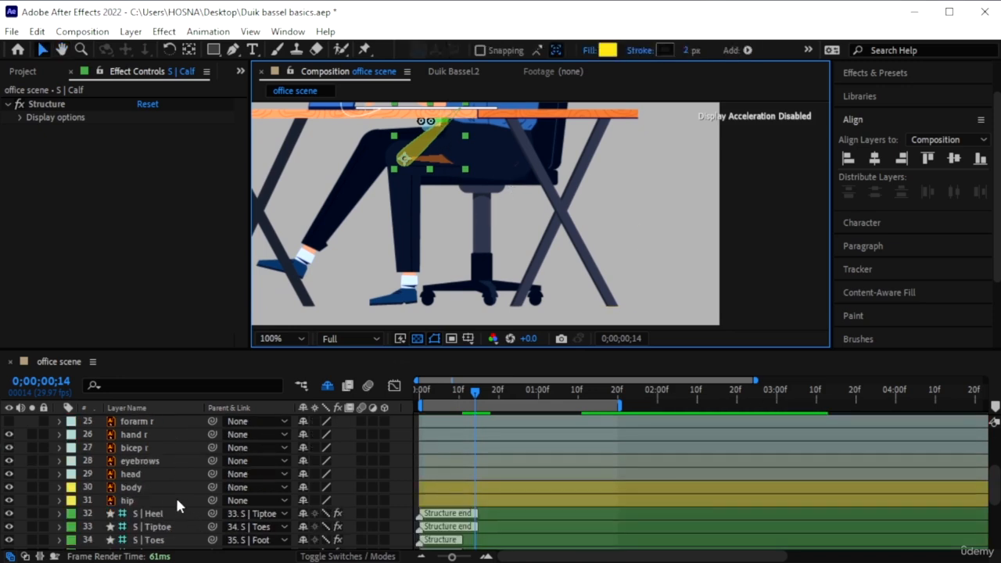
{"action": "scroll", "coordinate": [179, 502], "scroll_direction": "down", "scroll_amount": 3}
{"action": "left_click", "coordinate": [166, 474]}
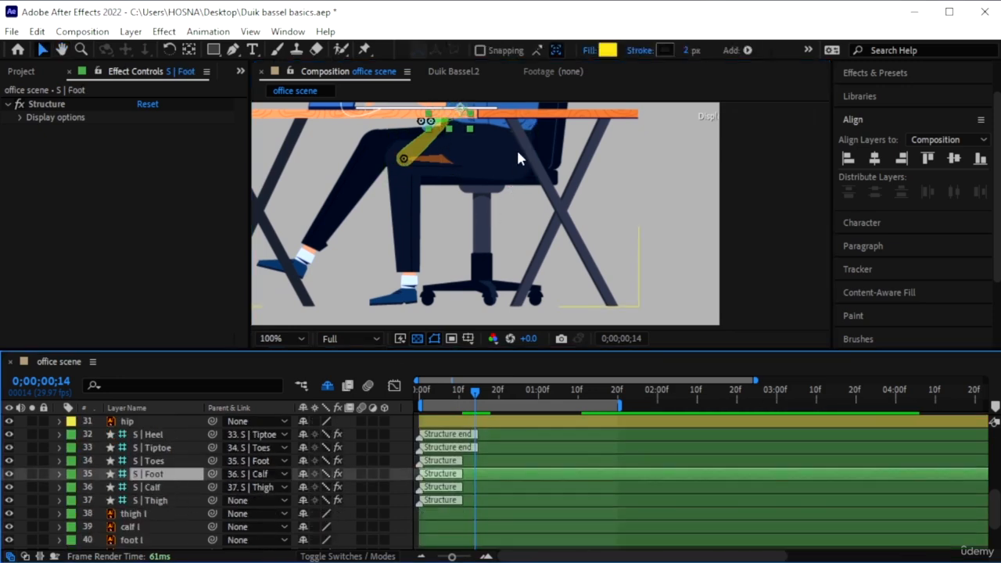
{"action": "left_click_drag", "start_coordinate": [462, 113], "coordinate": [408, 299]}
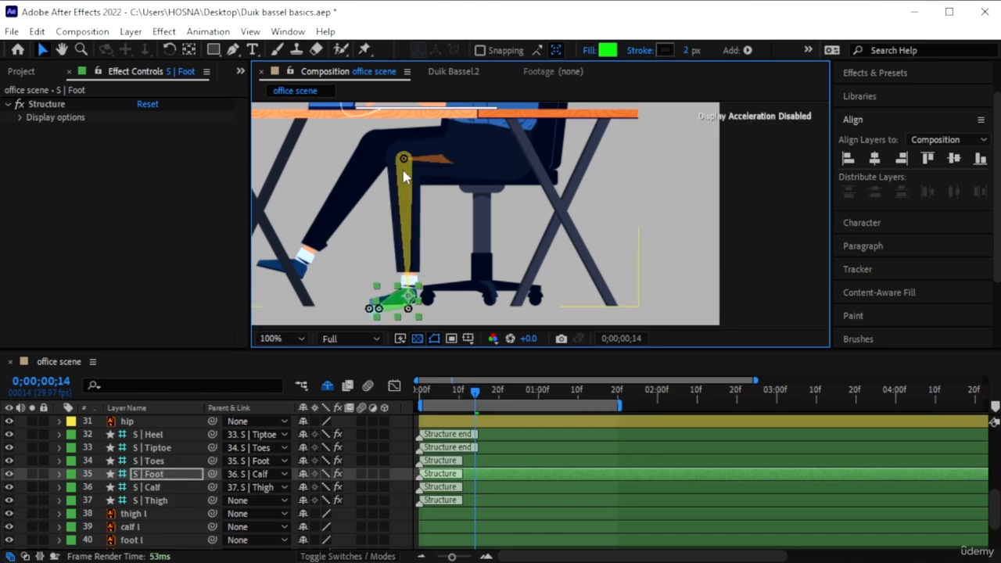
- Move the S | Toes structure joint onto the front part of the left shoe
{"action": "key", "text": "h"}
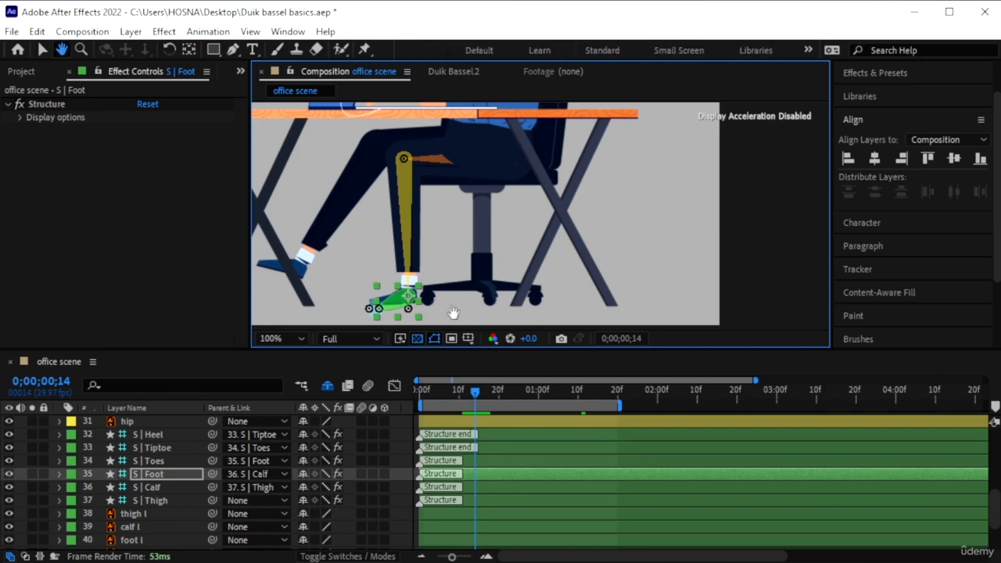
{"action": "left_click_drag", "start_coordinate": [458, 295], "coordinate": [500, 208]}
{"action": "scroll", "coordinate": [444, 229], "scroll_direction": "up", "scroll_amount": 2}
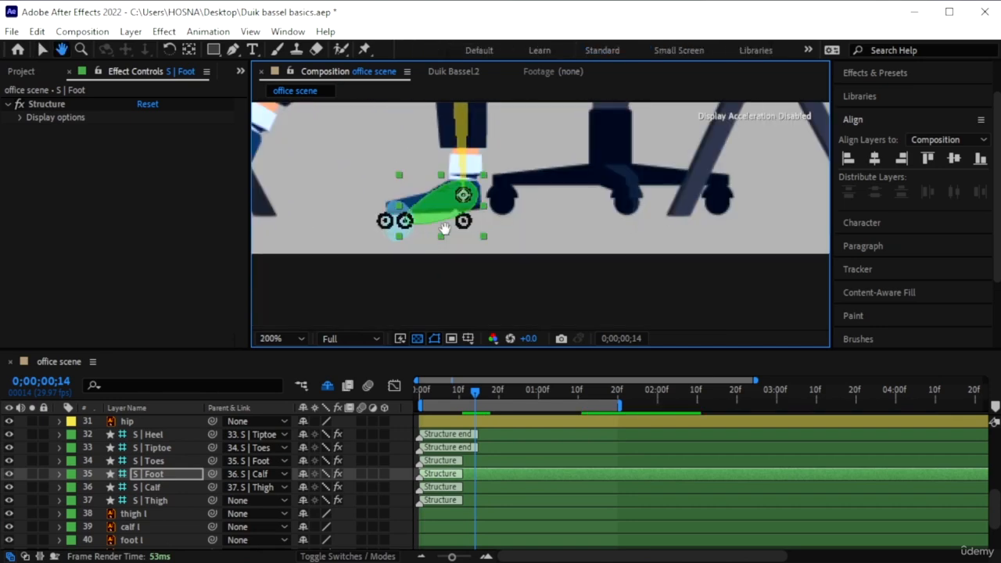
{"action": "scroll", "coordinate": [461, 225], "scroll_direction": "up", "scroll_amount": 1}
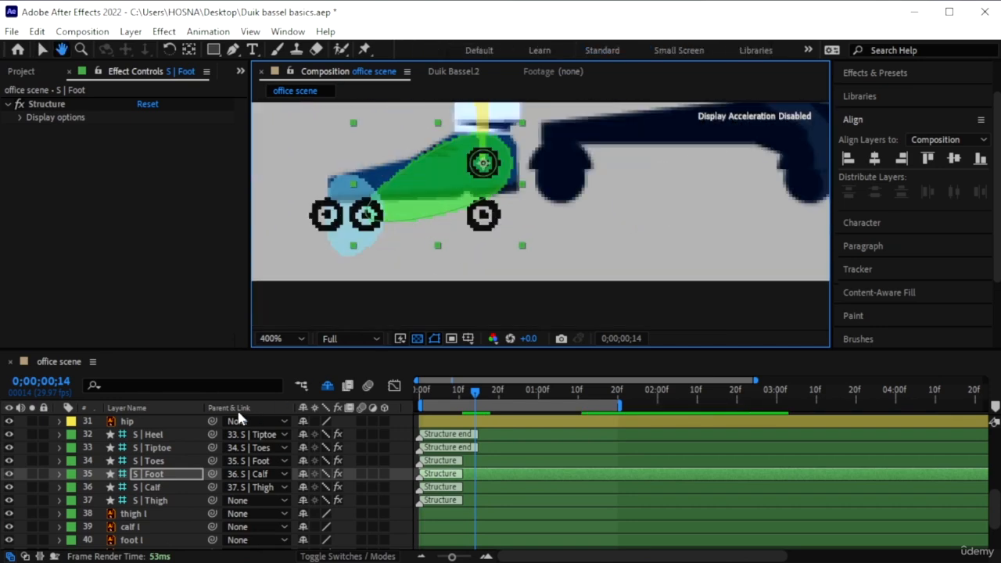
{"action": "key", "text": "v"}
{"action": "left_click", "coordinate": [171, 461]}
{"action": "left_click_drag", "start_coordinate": [356, 248], "coordinate": [379, 194]}
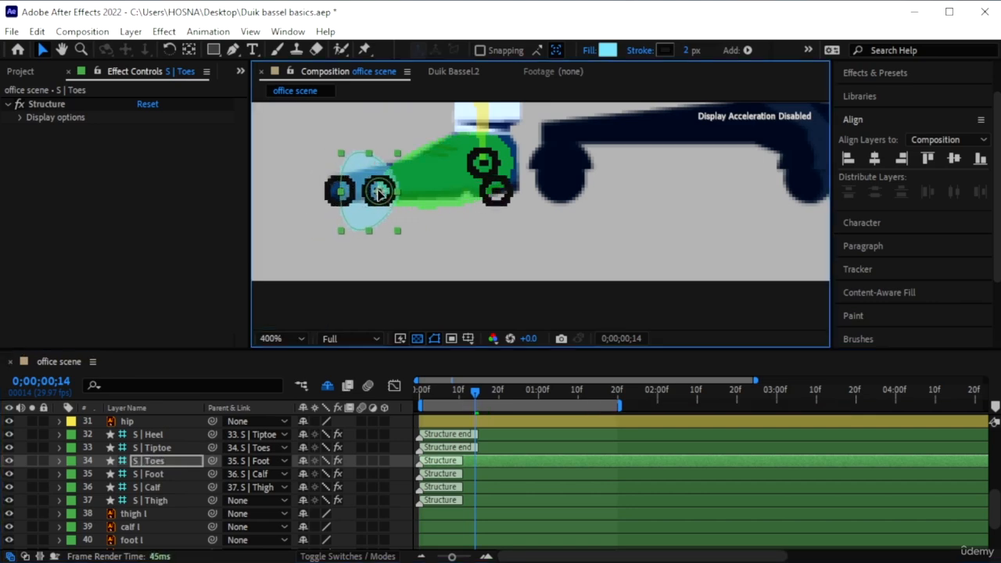
- Check the S | Tiptoe joint's placement and move the S | Heel joint up onto the heel of the left shoe
{"action": "left_click", "coordinate": [157, 447]}
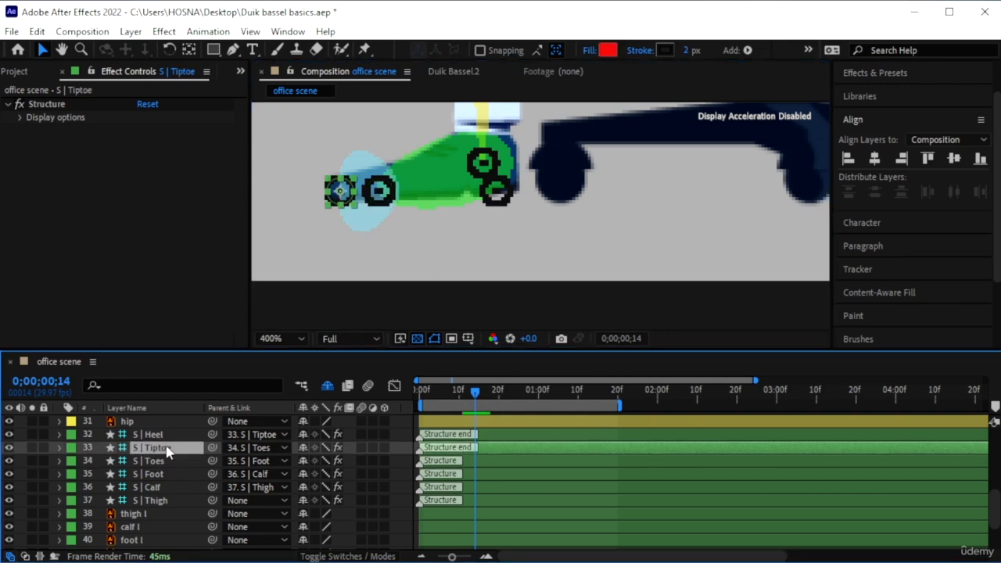
{"action": "left_click", "coordinate": [154, 434]}
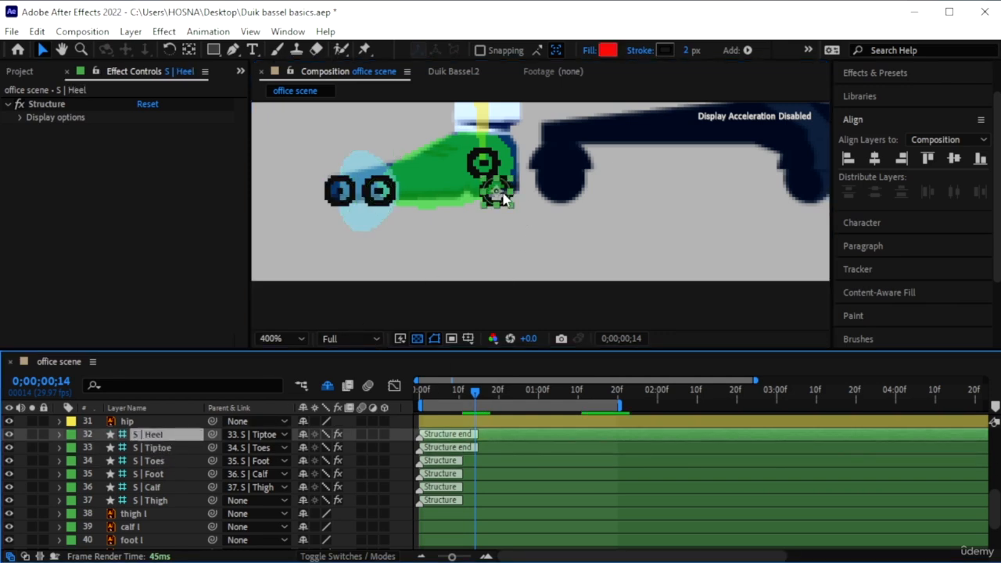
{"action": "left_click_drag", "start_coordinate": [499, 196], "coordinate": [501, 178]}
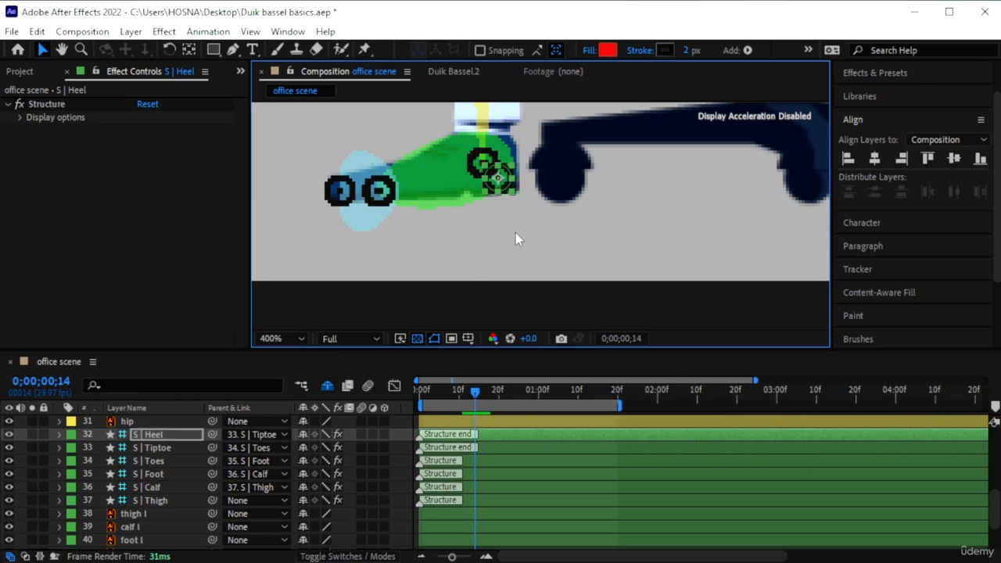
- Parent thigh l, calf l and foot l to S | Thigh, S | Calf and S | Foot respectively, and parent S | Thigh to hip
{"action": "scroll", "coordinate": [516, 238], "scroll_direction": "down", "scroll_amount": 6}
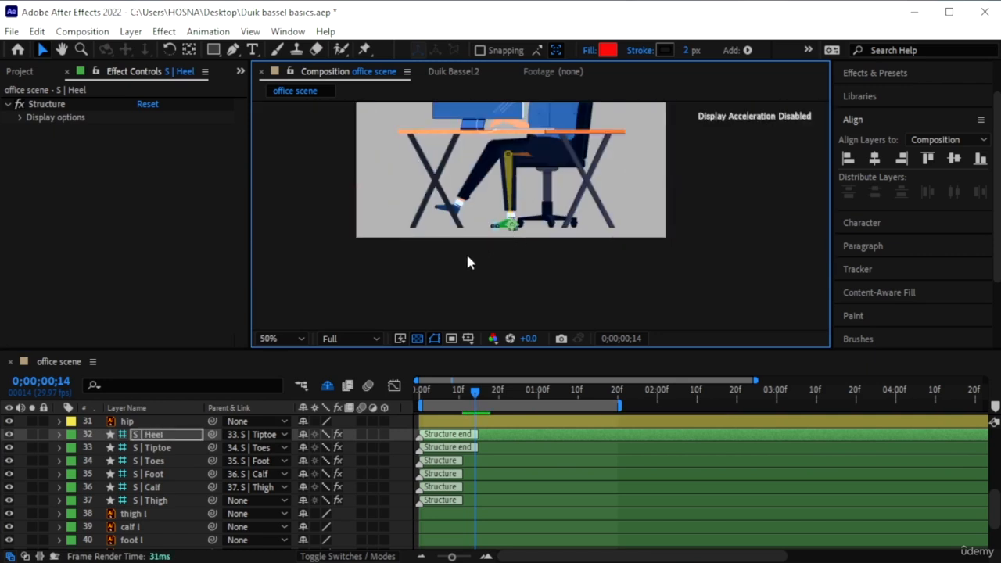
{"action": "left_click", "coordinate": [169, 513]}
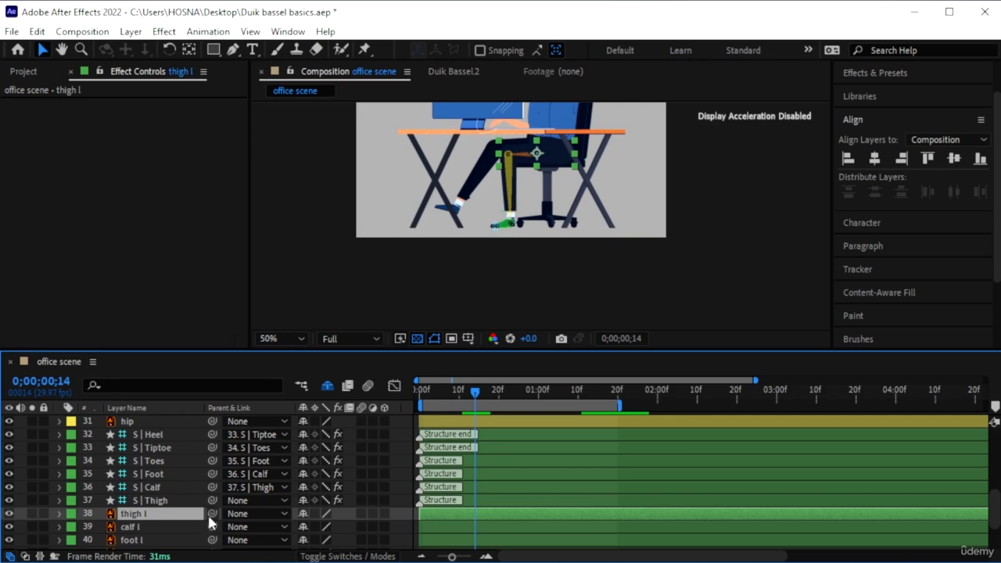
{"action": "left_click_drag", "start_coordinate": [212, 518], "coordinate": [181, 488]}
{"action": "left_click_drag", "start_coordinate": [212, 540], "coordinate": [175, 470]}
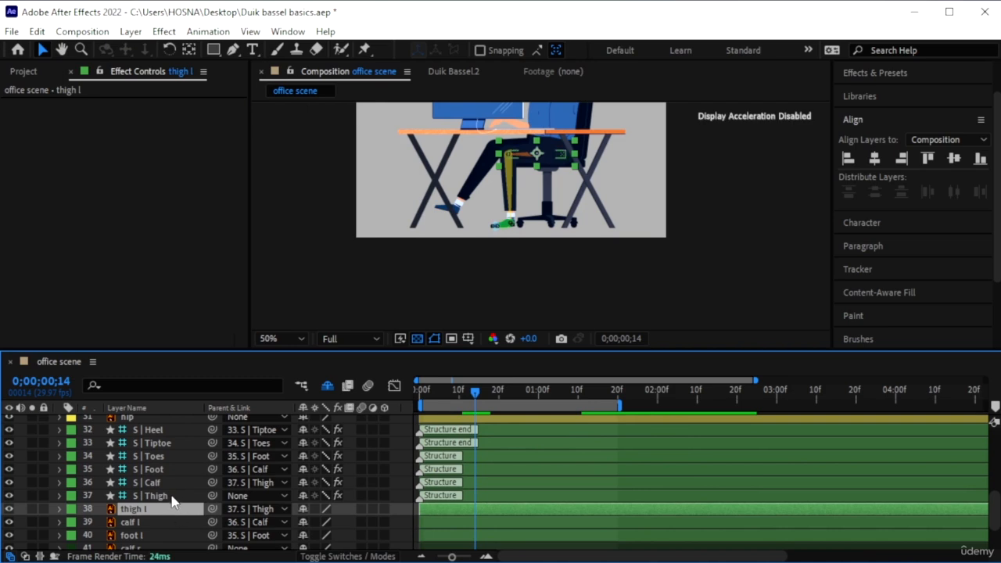
{"action": "left_click", "coordinate": [162, 502]}
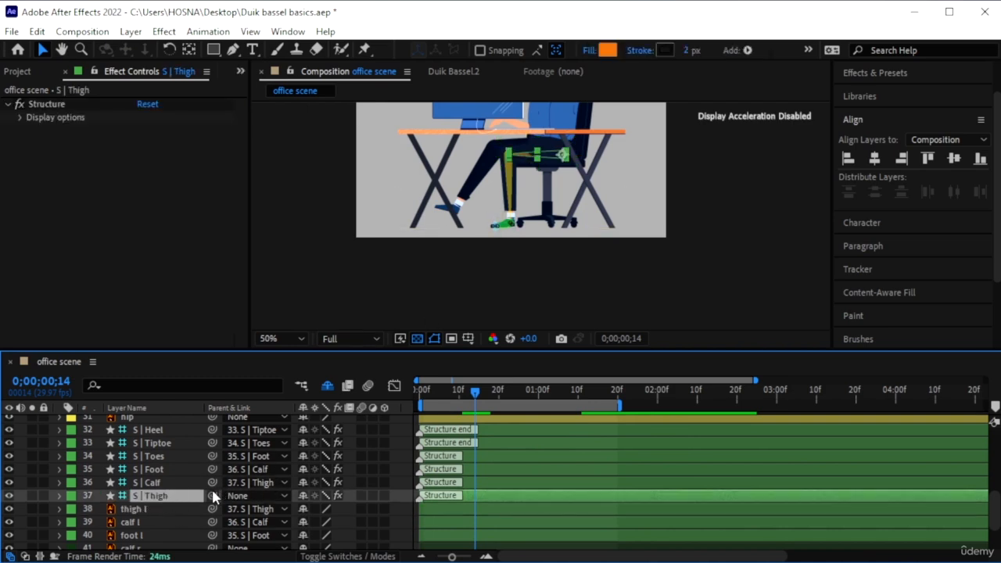
{"action": "left_click_drag", "start_coordinate": [212, 495], "coordinate": [139, 447]}
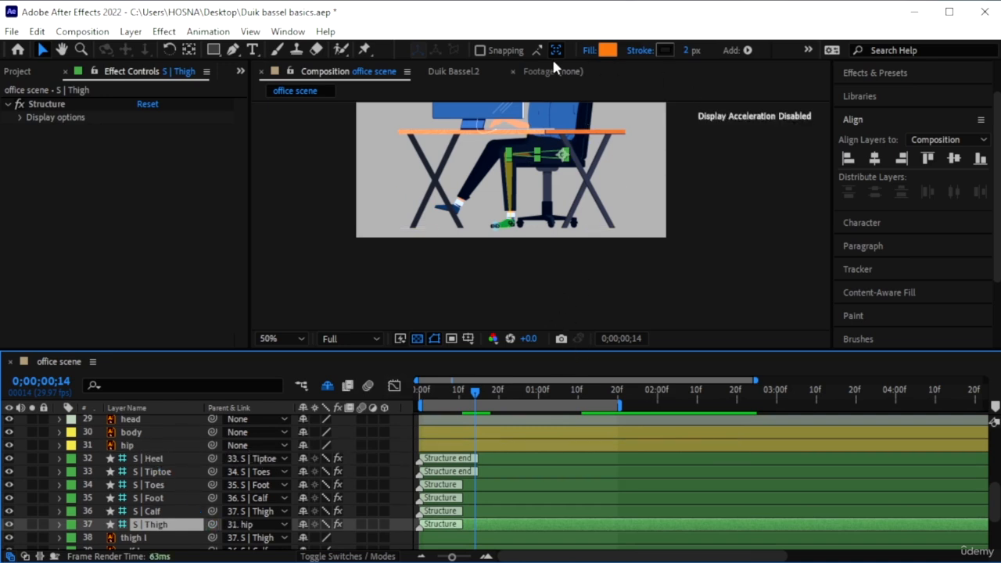
- Auto-rig the left leg structures from S | Heel through S | Thigh with Duik Bassel.2 to generate an IK foot controller
{"action": "left_click", "coordinate": [484, 458], "text": "shift"}
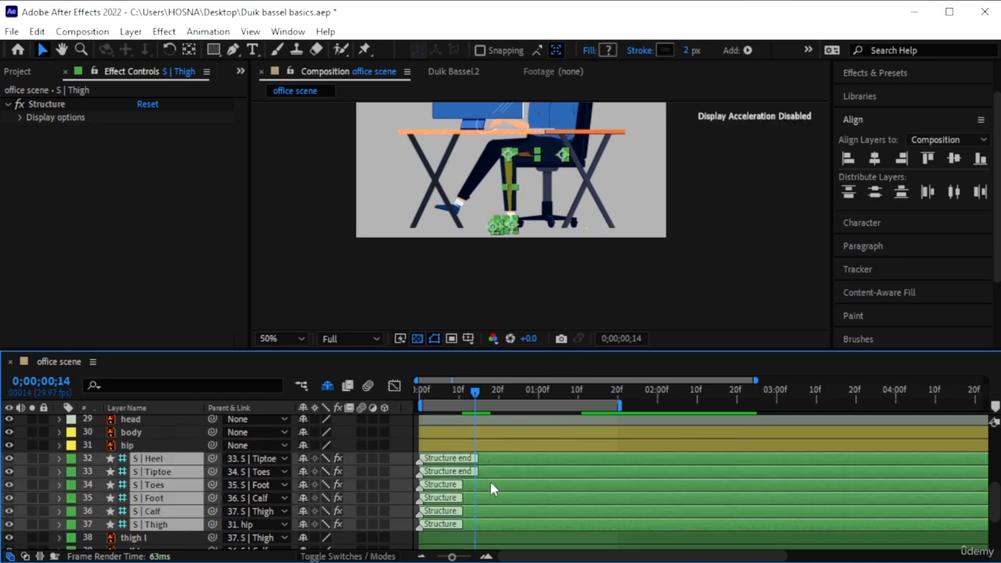
{"action": "left_click", "coordinate": [460, 70]}
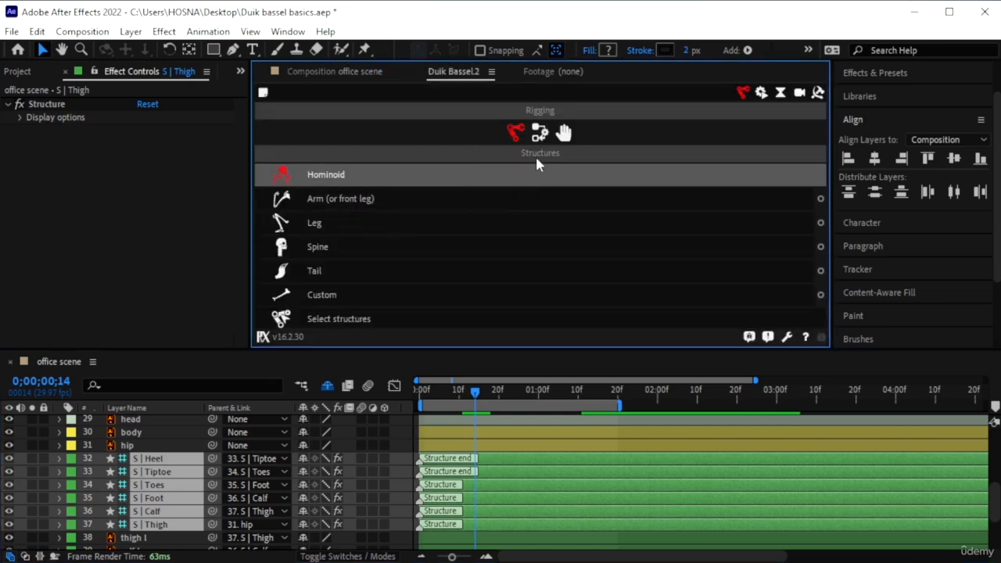
{"action": "left_click", "coordinate": [540, 133]}
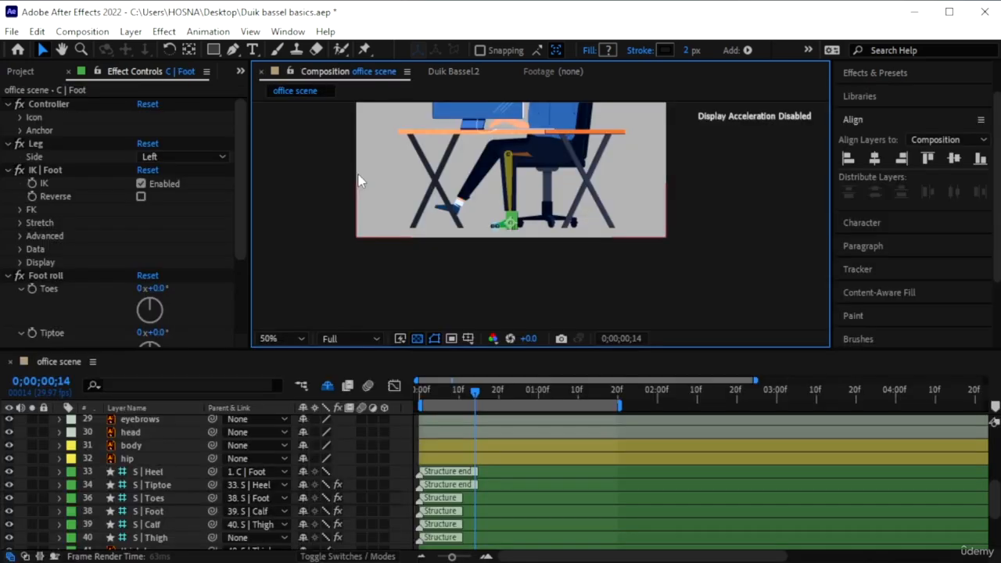
- Rename the C | Foot controller to C | Foot l and move its layer between hip and S | Heel
{"action": "scroll", "coordinate": [198, 445], "scroll_direction": "up", "scroll_amount": 5}
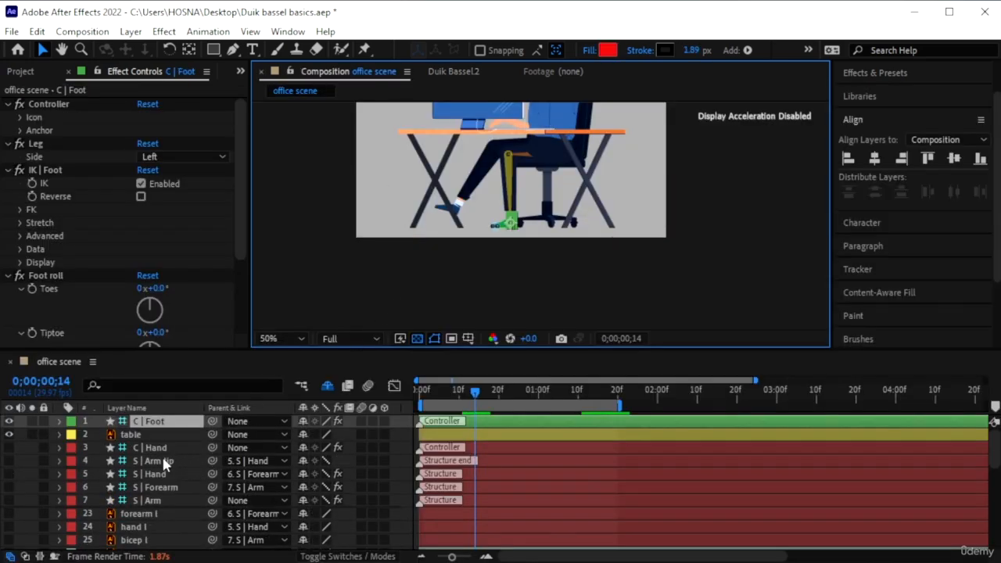
{"action": "right_click", "coordinate": [156, 425]}
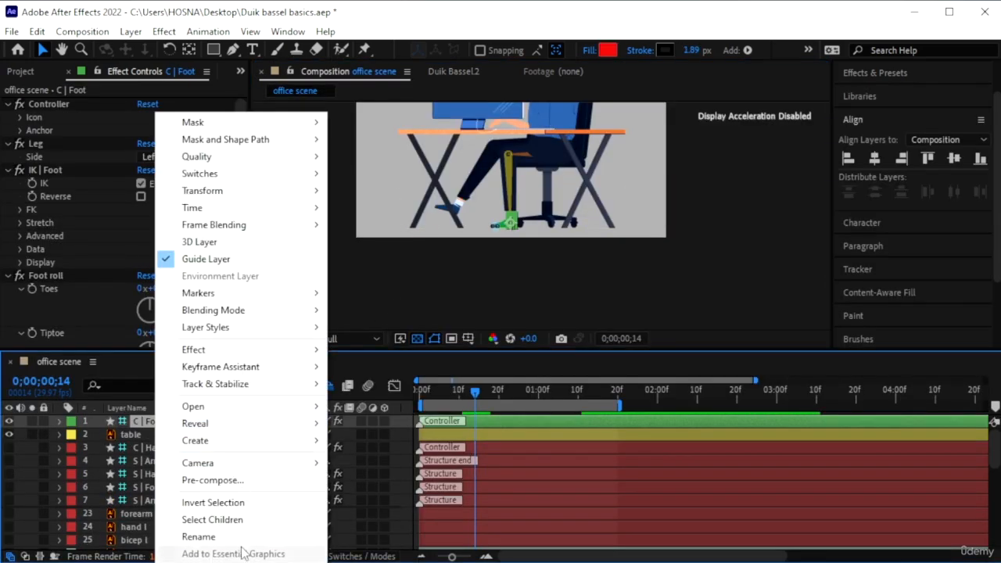
{"action": "left_click", "coordinate": [239, 538]}
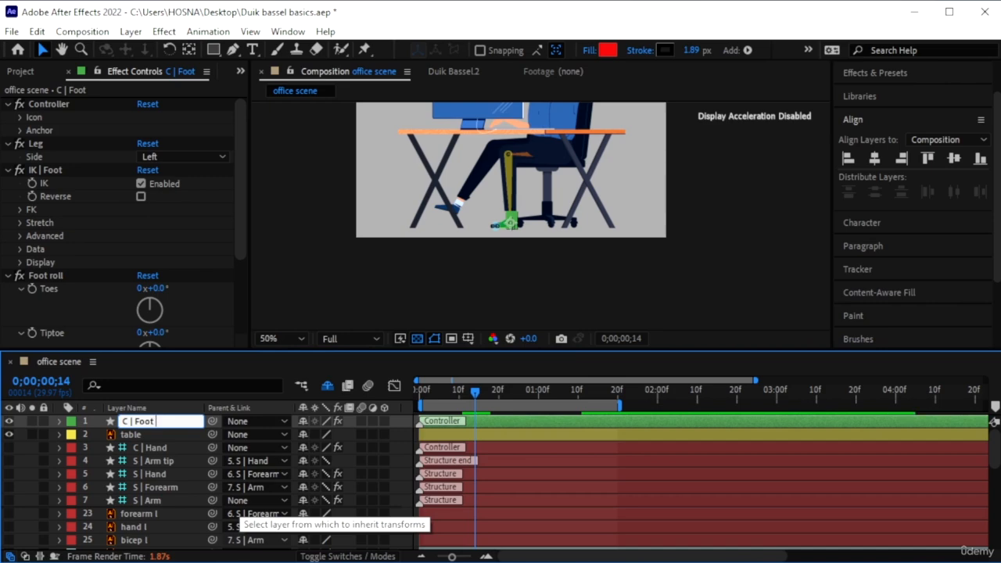
{"action": "type", "text": "l"}
{"action": "key", "text": "Return"}
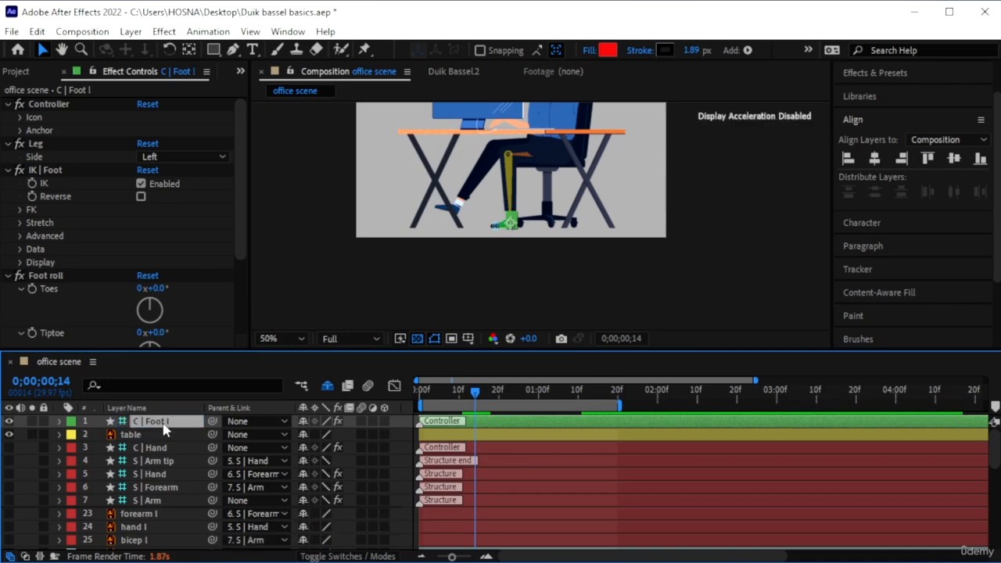
{"action": "left_click_drag", "start_coordinate": [176, 551], "coordinate": [172, 460]}
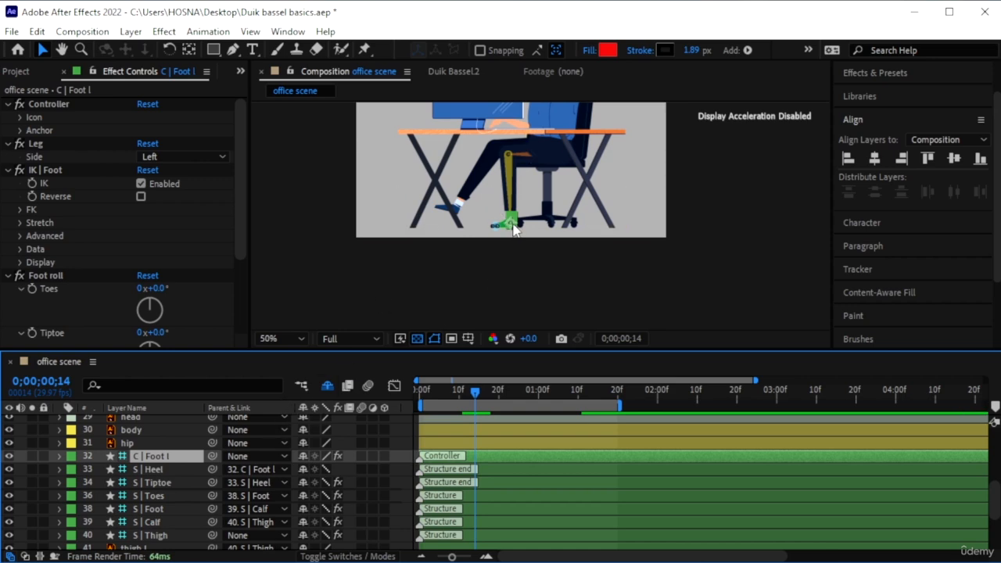
- Add a Position keyframe to C | Foot l and move it to 0;00;00;01
{"action": "key", "text": "p"}
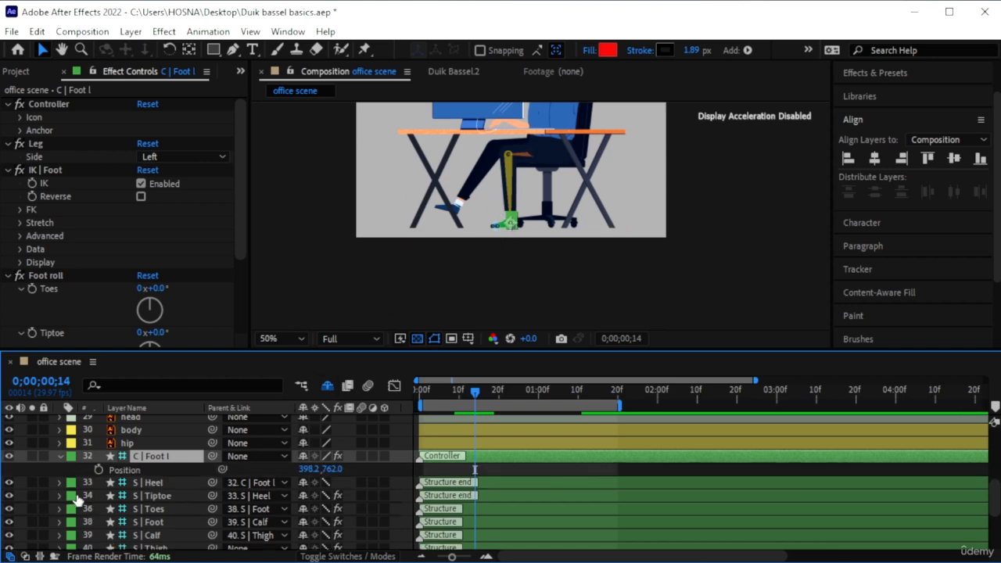
{"action": "left_click", "coordinate": [99, 469]}
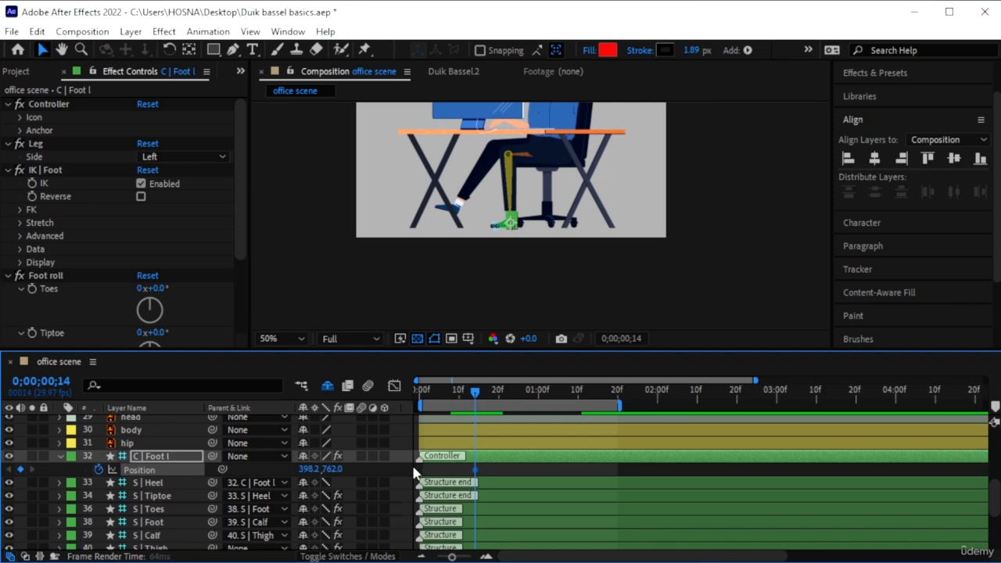
{"action": "left_click_drag", "start_coordinate": [413, 468], "coordinate": [425, 473]}
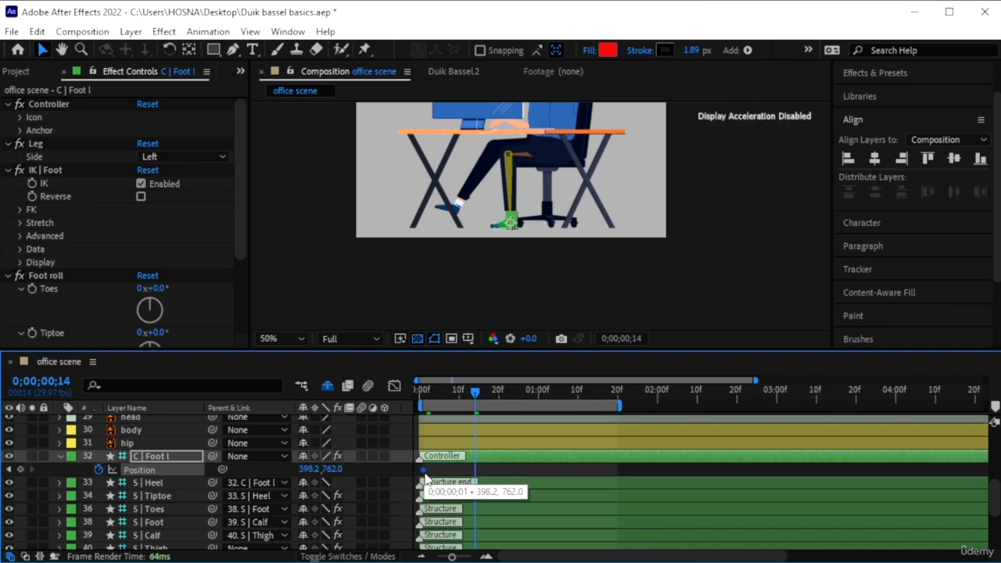
- Turn off Auto-Stretch in the IK | Foot effect and move C | Foot l to about 752, 682 at 0;00;00;14
{"action": "left_click", "coordinate": [19, 223]}
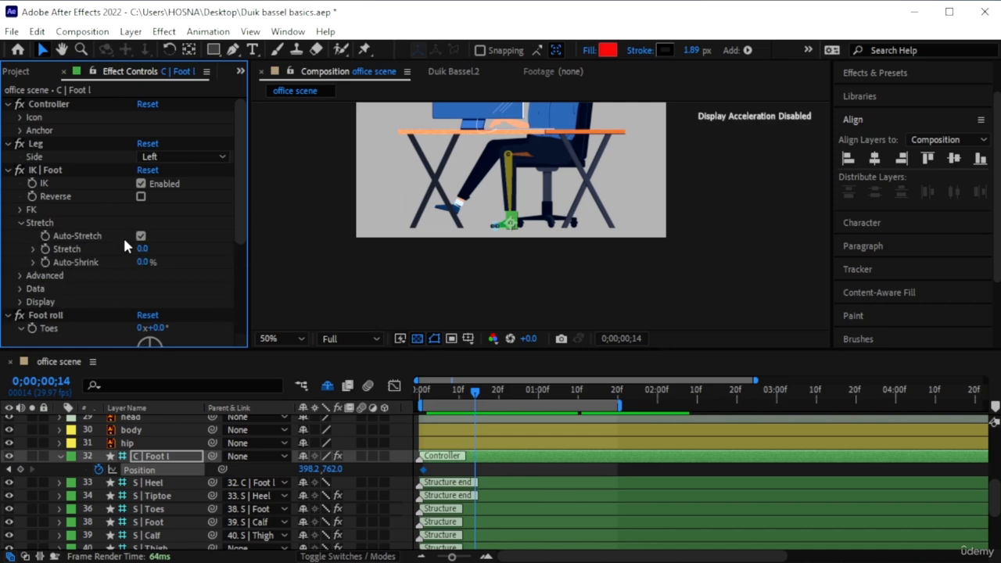
{"action": "left_click", "coordinate": [141, 236]}
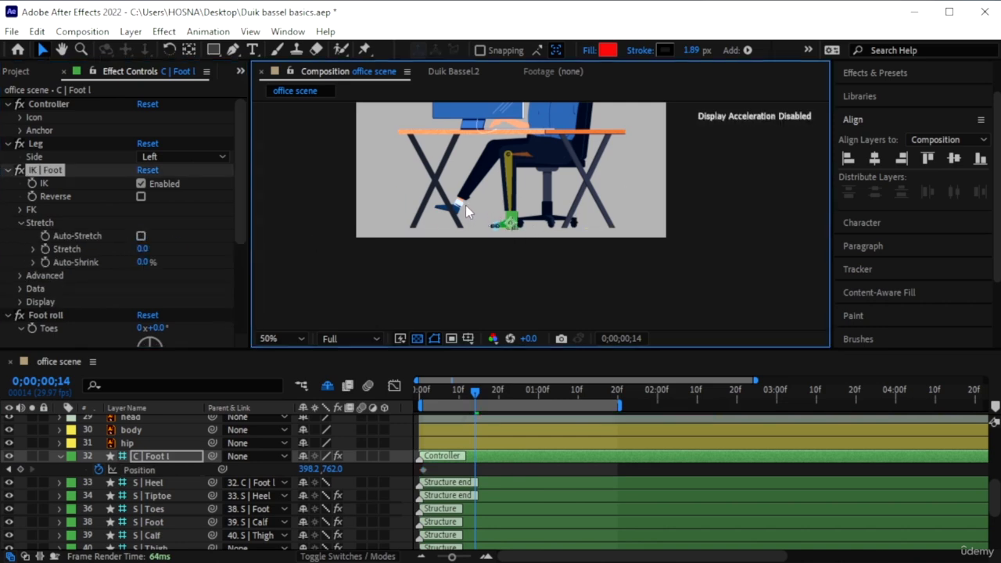
{"action": "left_click_drag", "start_coordinate": [506, 230], "coordinate": [648, 194]}
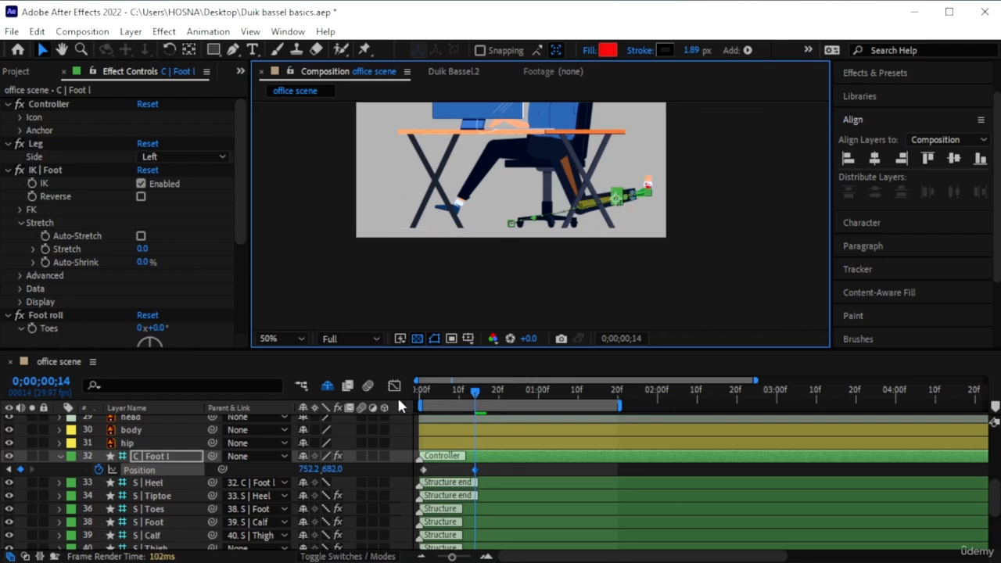
- Return to the first frame, shorten the work area to end just past frame 20, and preview the leg animation
{"action": "left_click", "coordinate": [385, 406]}
{"action": "key", "text": "Home"}
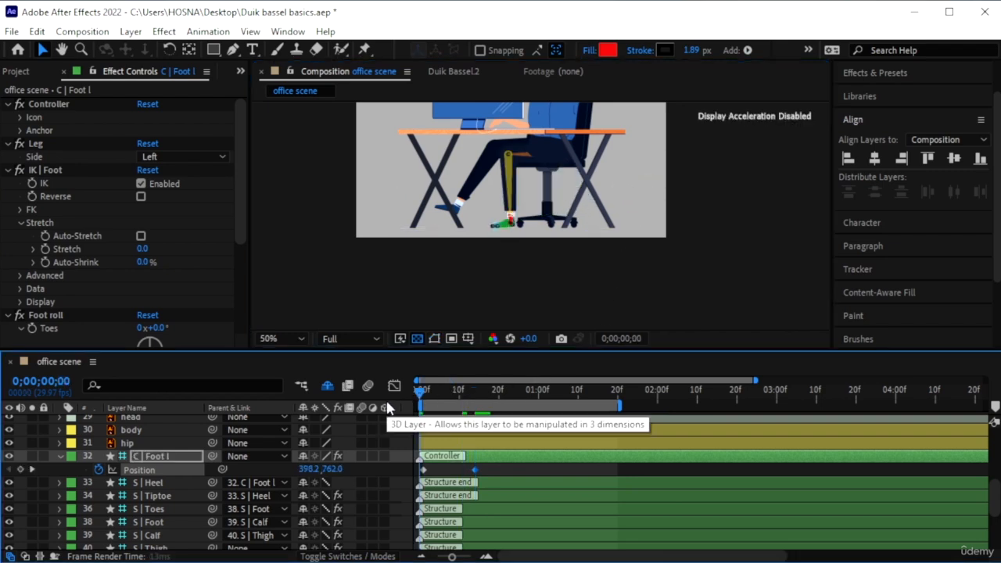
{"action": "left_click_drag", "start_coordinate": [619, 406], "coordinate": [509, 407]}
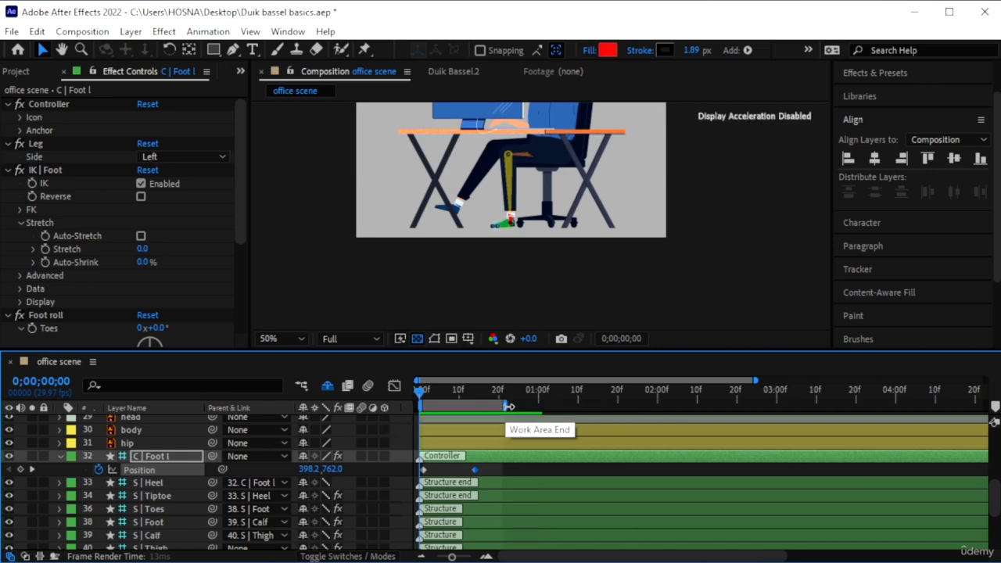
{"action": "key", "text": "space"}
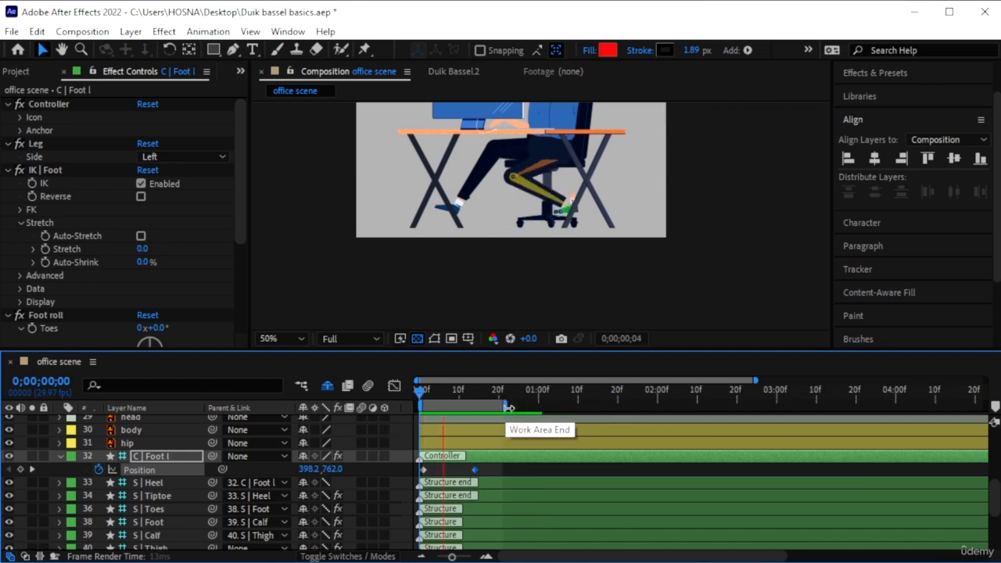
- Lower the composition preview resolution to Third and return the current time to 0;00;00;00
{"action": "left_click", "coordinate": [359, 348]}
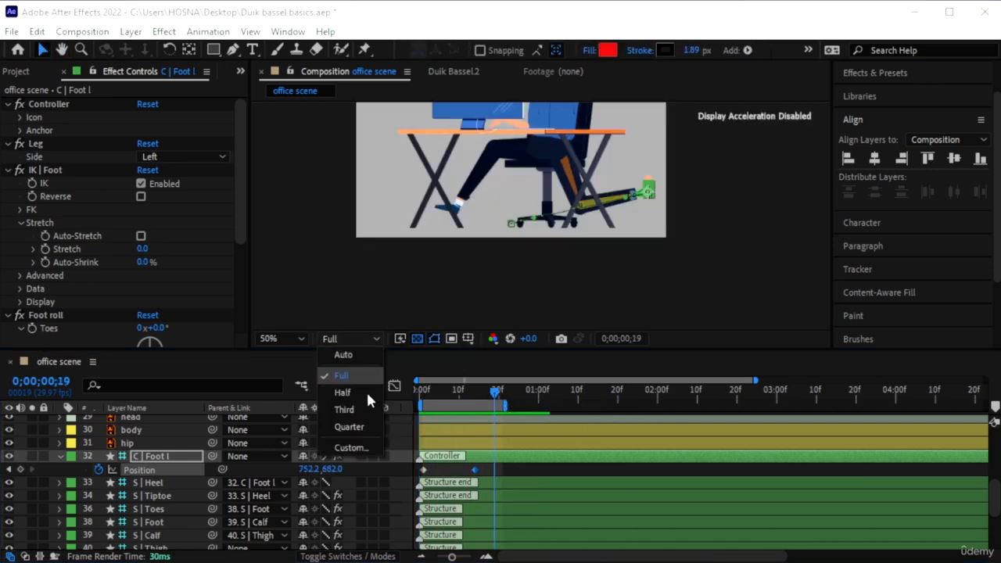
{"action": "left_click", "coordinate": [366, 410]}
{"action": "left_click_drag", "start_coordinate": [490, 394], "coordinate": [371, 408]}
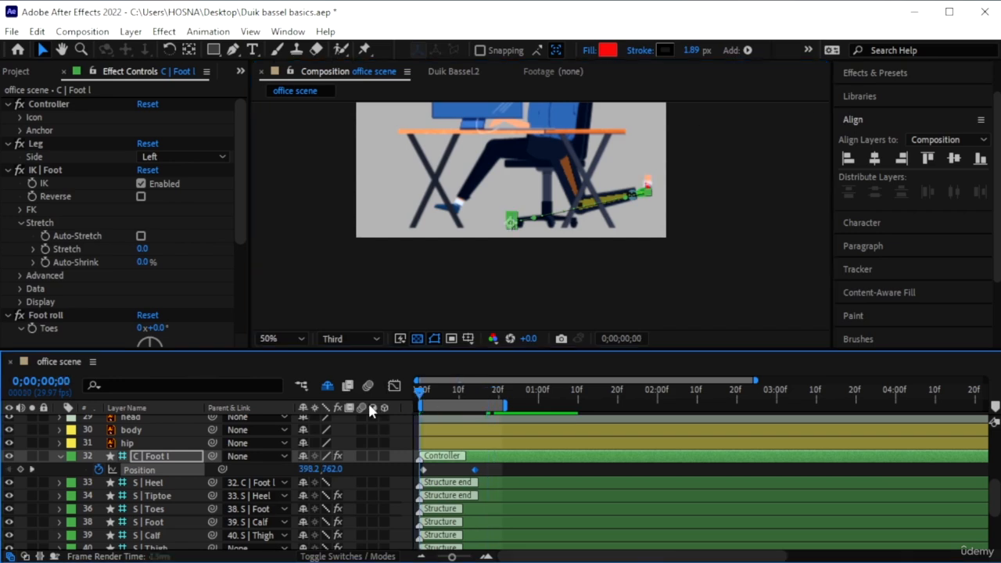
- Preview the leg animation and add a Rotation keyframe of -102° to C | Foot l at 0;00;00;19
{"action": "key", "text": "space"}
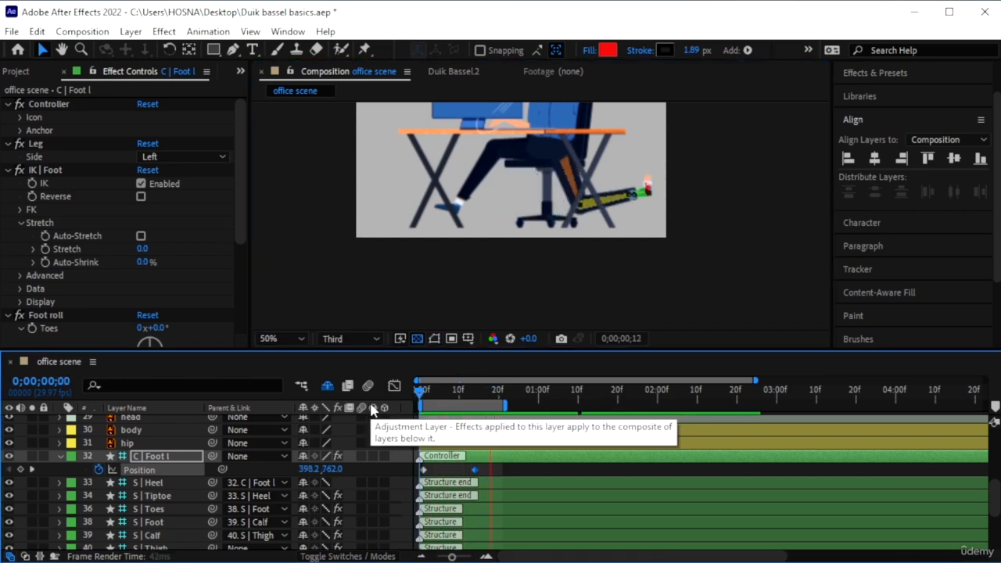
{"action": "key", "text": "space"}
{"action": "left_click_drag", "start_coordinate": [420, 396], "coordinate": [495, 389]}
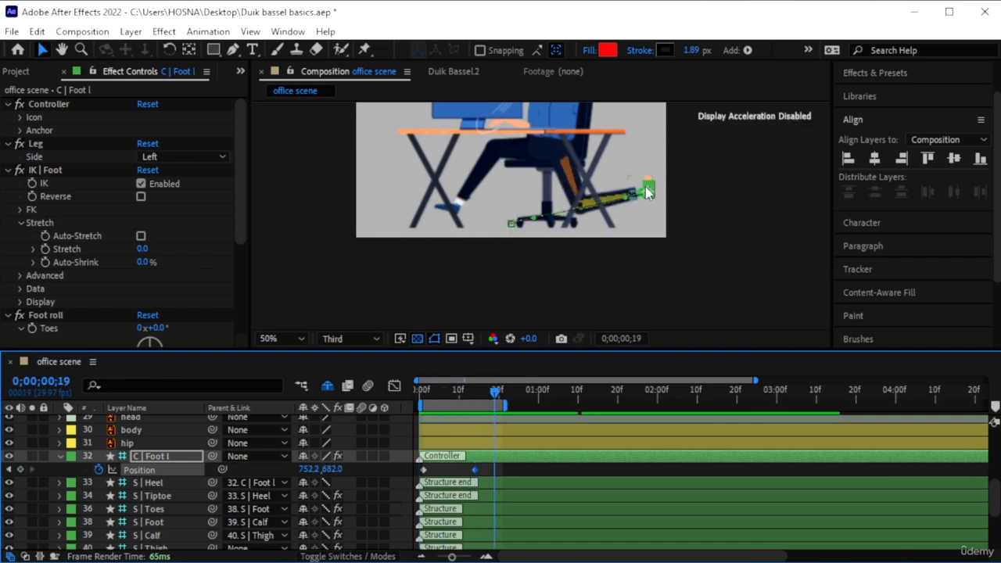
{"action": "scroll", "coordinate": [663, 197], "scroll_direction": "up", "scroll_amount": 4}
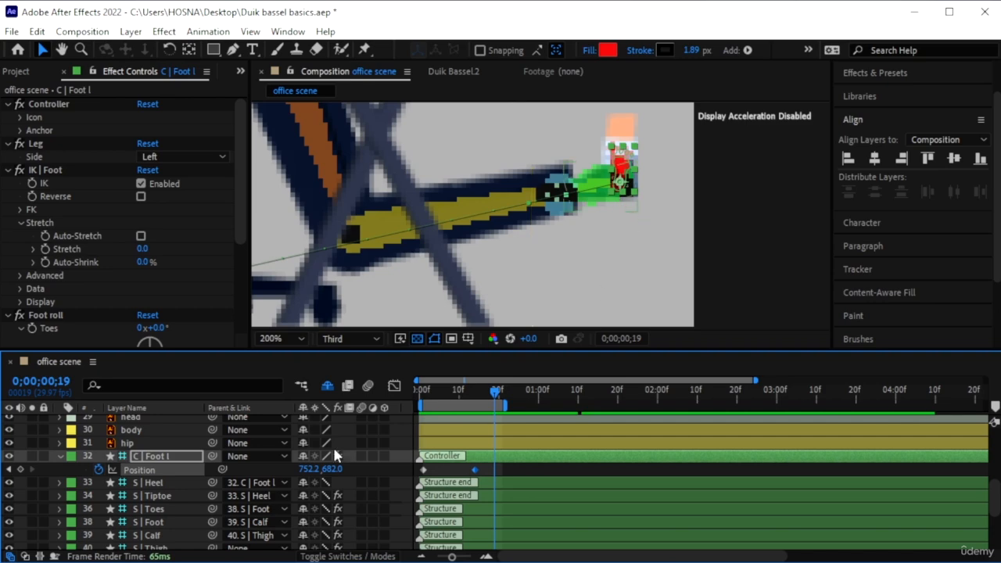
{"action": "left_click", "coordinate": [159, 458]}
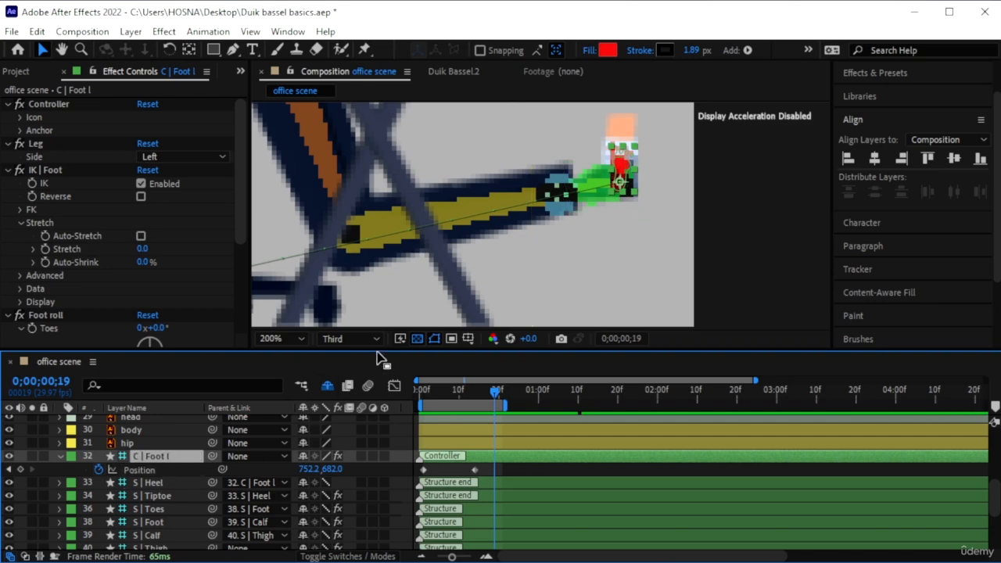
{"action": "key", "text": "r"}
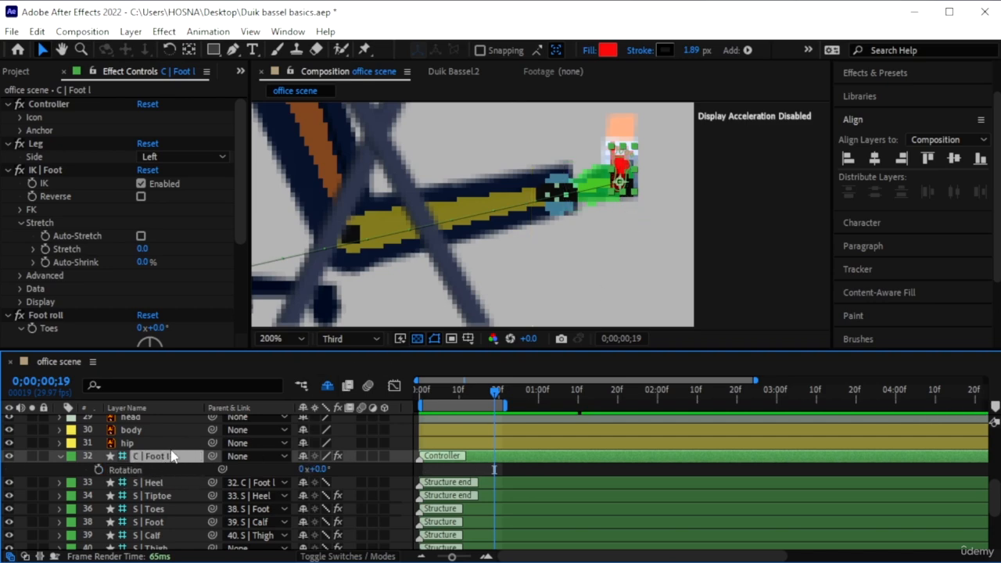
{"action": "left_click_drag", "start_coordinate": [318, 469], "coordinate": [236, 460]}
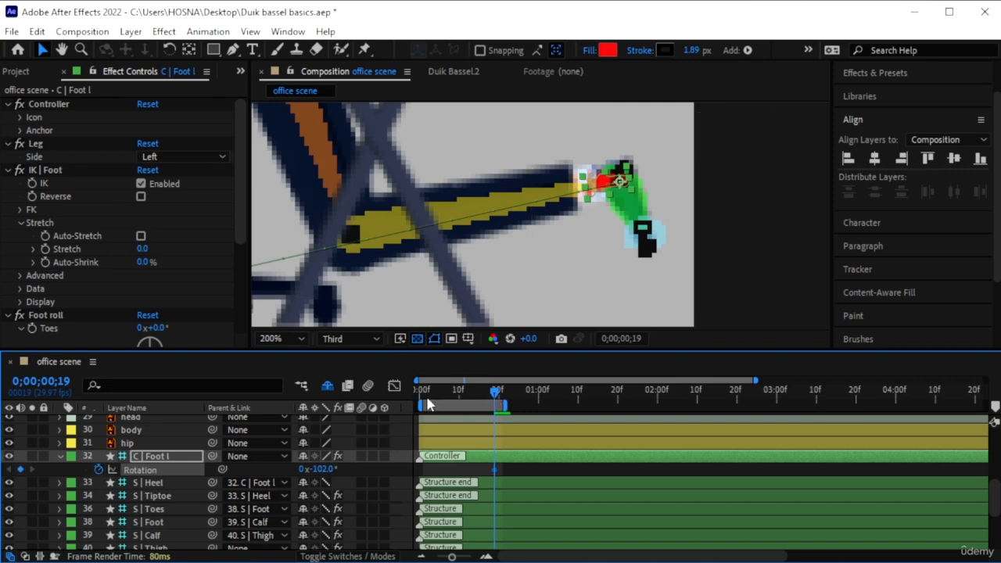
- Set the Rotation of C | Foot l to -4° at 0;00;00;00, preview the leg animation, and collapse the layer's properties
{"action": "left_click_drag", "start_coordinate": [496, 399], "coordinate": [381, 393]}
{"action": "scroll", "coordinate": [418, 308], "scroll_direction": "down", "scroll_amount": 4}
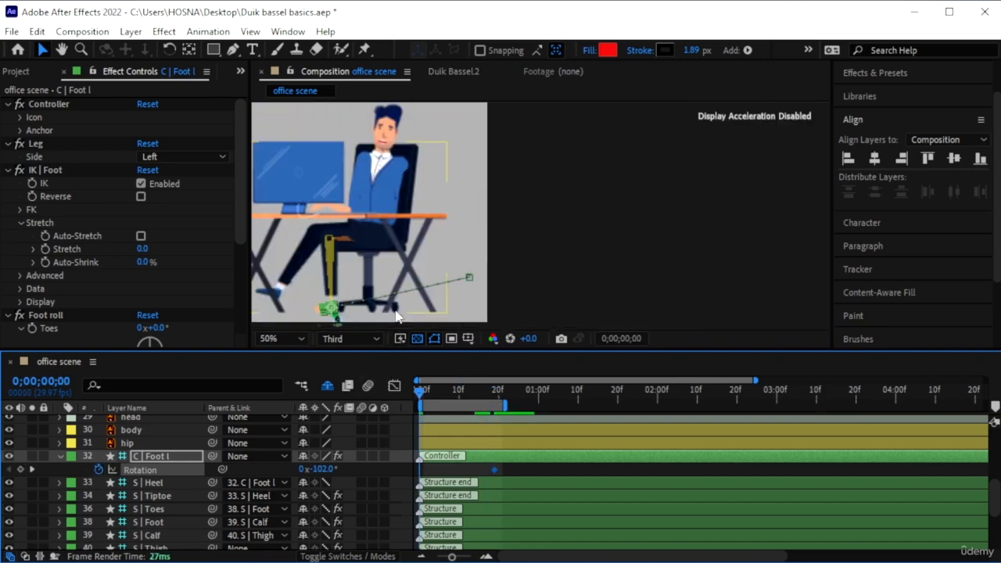
{"action": "scroll", "coordinate": [325, 310], "scroll_direction": "up", "scroll_amount": 4}
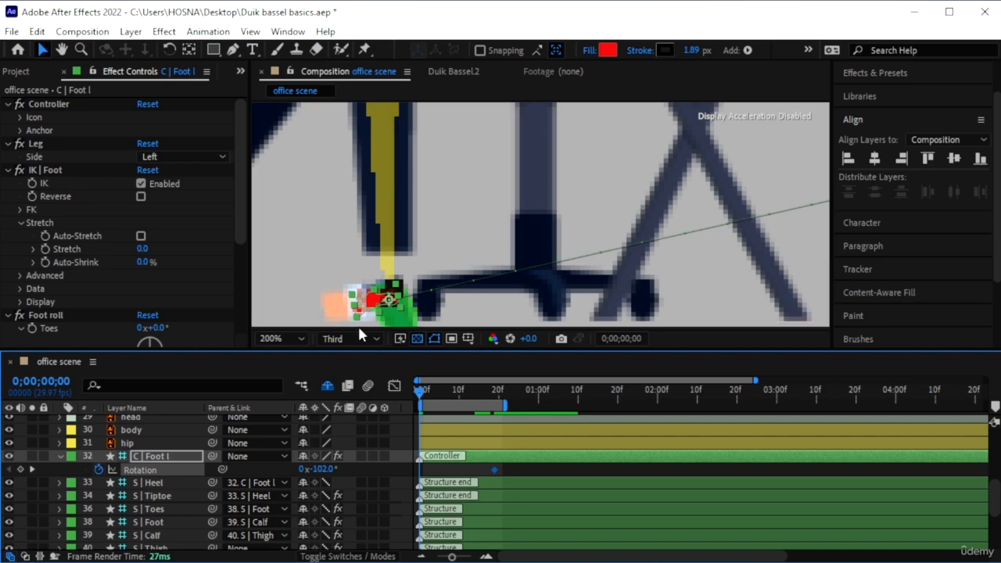
{"action": "left_click_drag", "start_coordinate": [316, 468], "coordinate": [396, 461]}
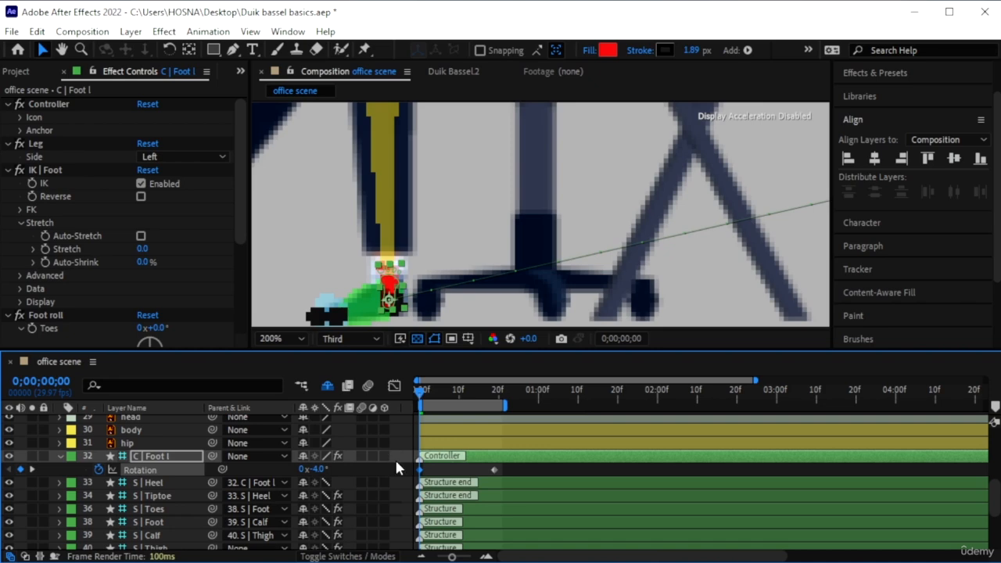
{"action": "scroll", "coordinate": [661, 228], "scroll_direction": "down", "scroll_amount": 4}
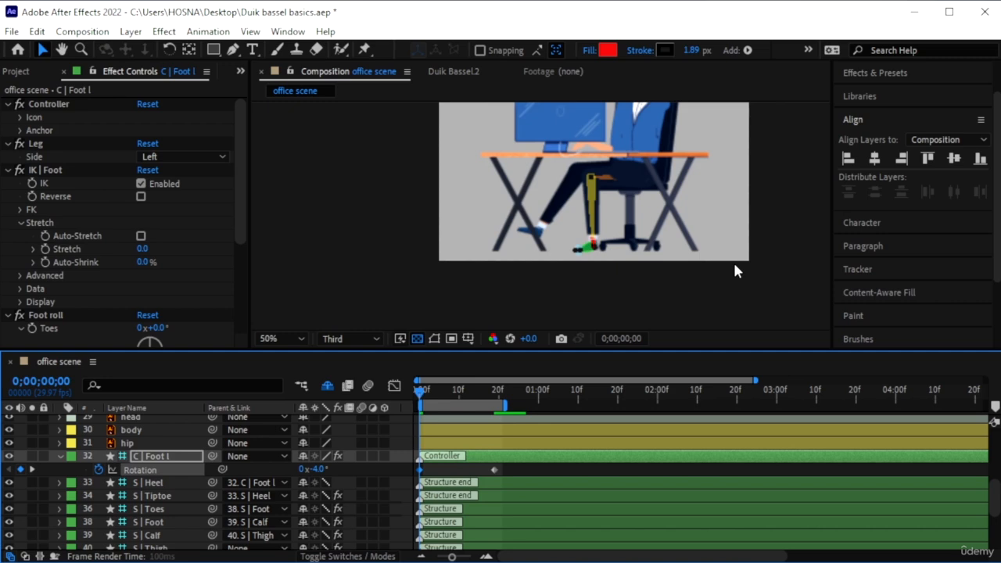
{"action": "key", "text": "space"}
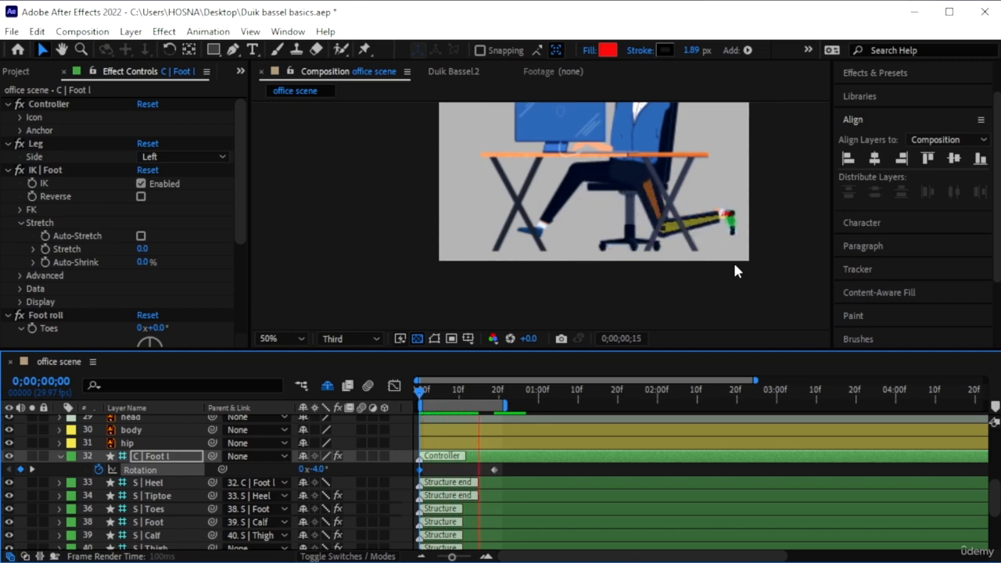
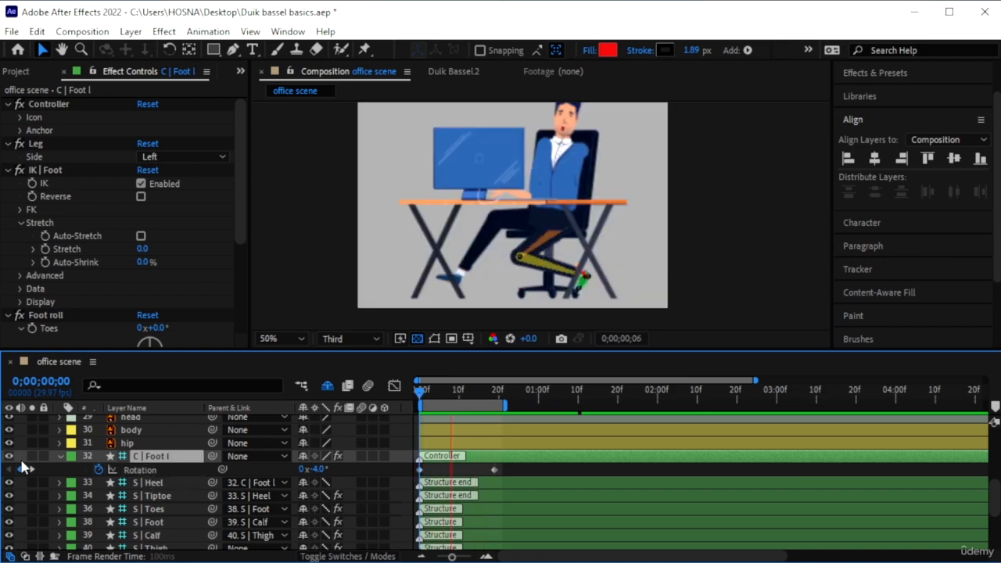
{"action": "left_click", "coordinate": [60, 456]}
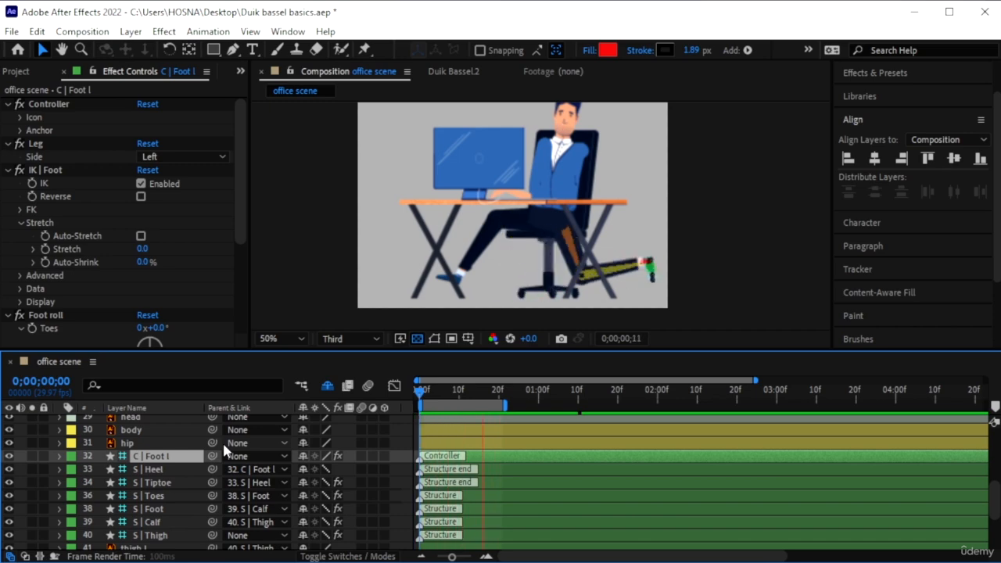
- Move the head layer's anchor point from the face down to the neck, just above the shirt collar
{"action": "scroll", "coordinate": [178, 462], "scroll_direction": "up", "scroll_amount": 5}
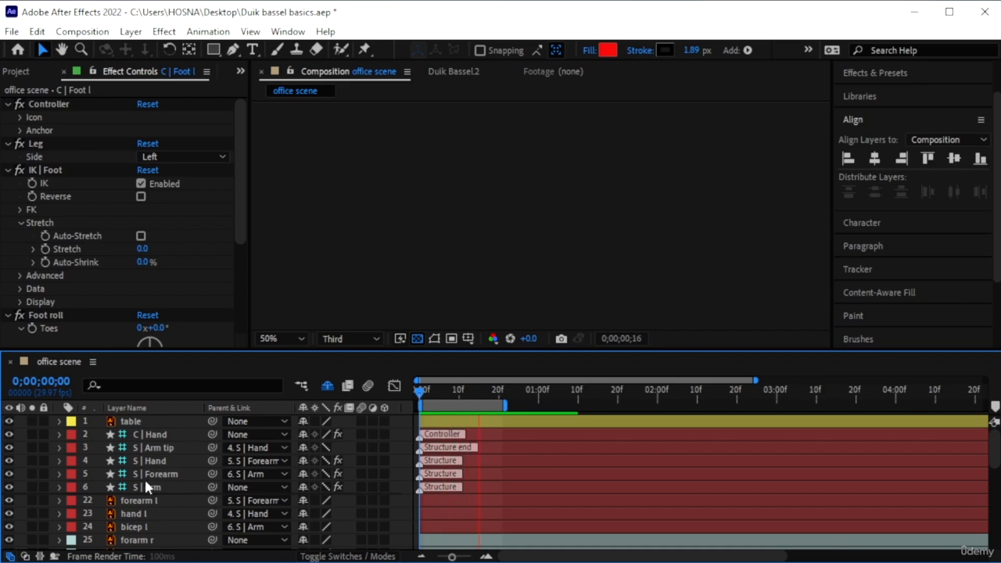
{"action": "scroll", "coordinate": [148, 492], "scroll_direction": "down", "scroll_amount": 10}
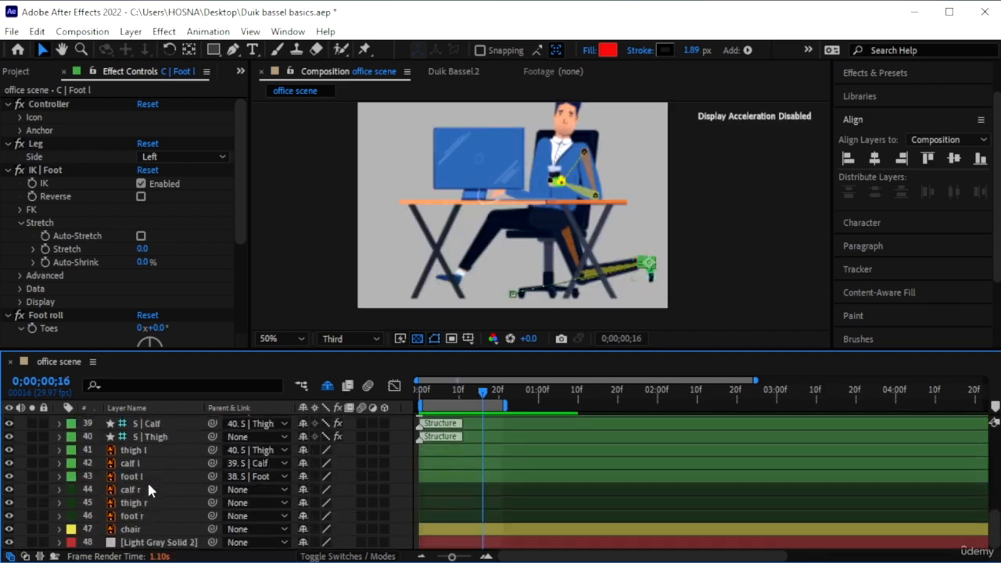
{"action": "scroll", "coordinate": [153, 493], "scroll_direction": "up", "scroll_amount": 1}
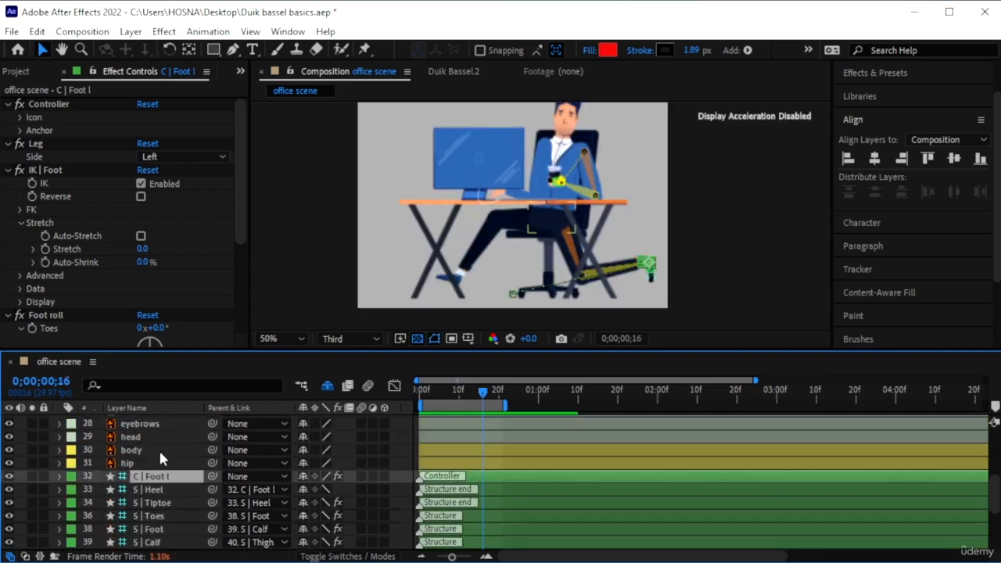
{"action": "left_click", "coordinate": [154, 436]}
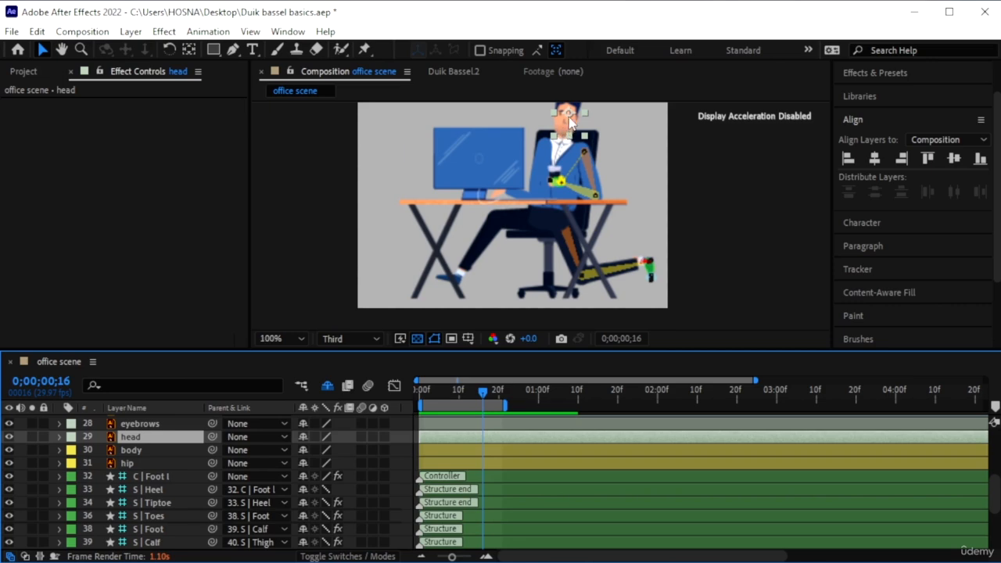
{"action": "scroll", "coordinate": [565, 121], "scroll_direction": "up", "scroll_amount": 4}
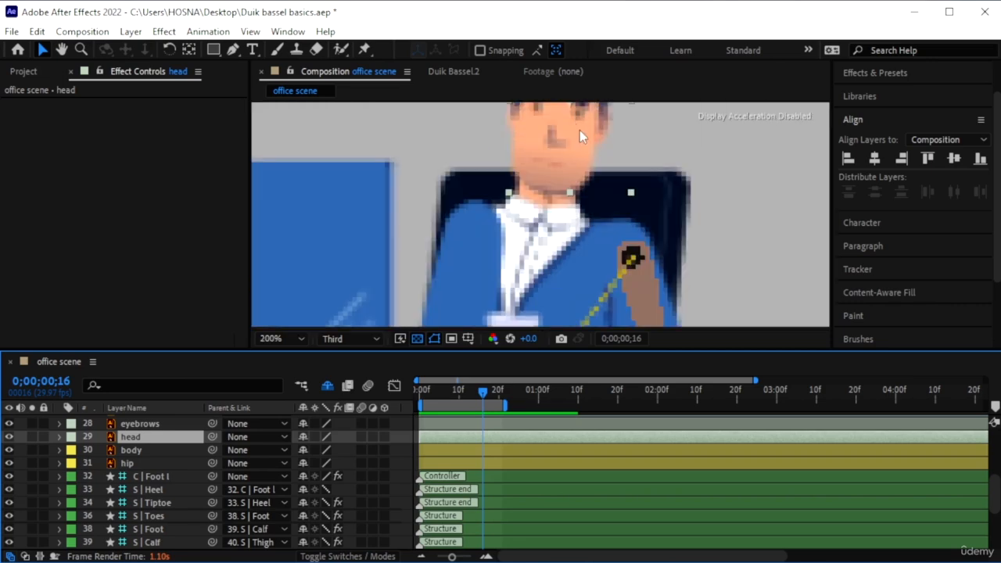
{"action": "left_click", "coordinate": [189, 50]}
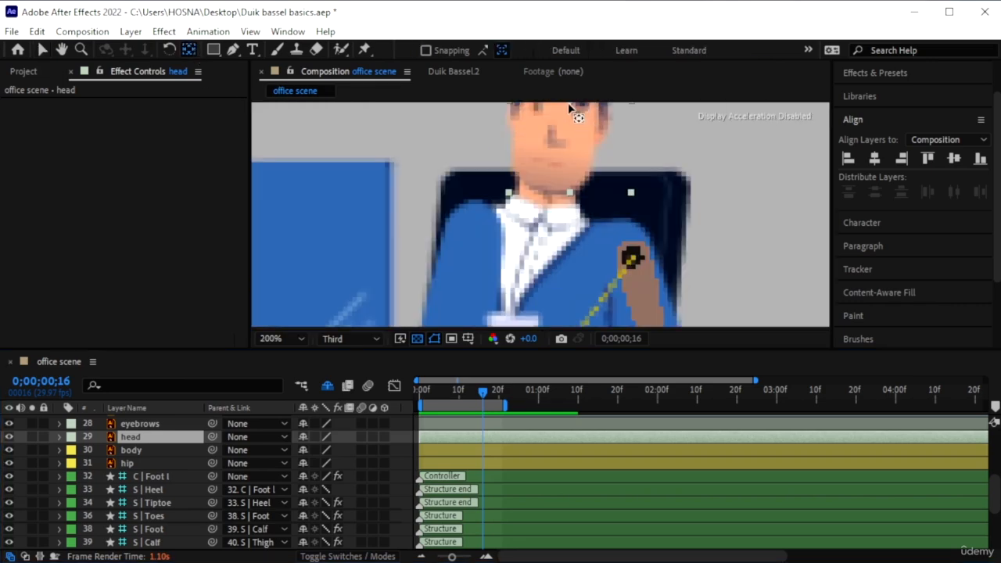
{"action": "left_click_drag", "start_coordinate": [568, 102], "coordinate": [544, 192]}
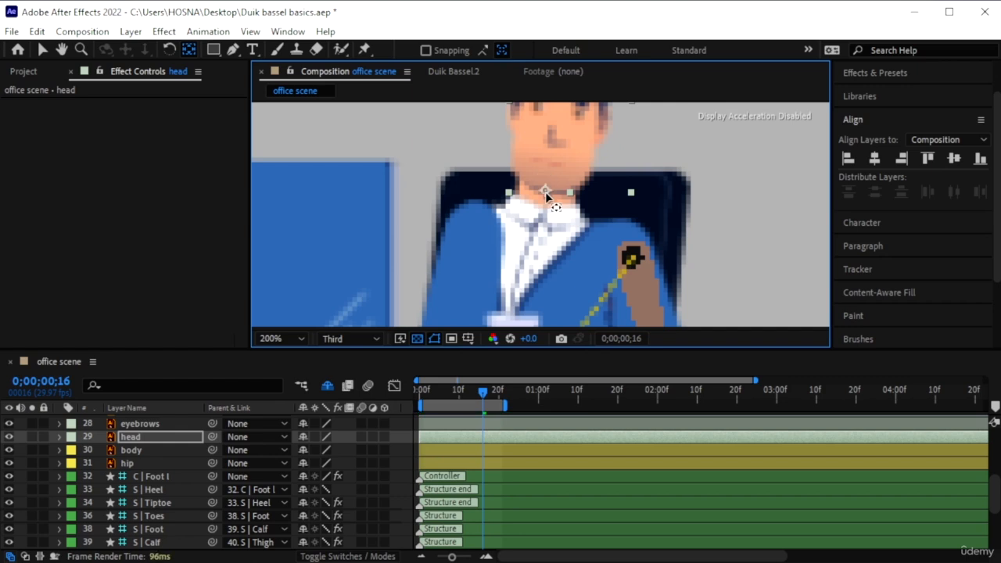
{"action": "key", "text": "v"}
- Enable Rotation keyframing on the head layer and set its rotation to 14° at 0;00;00;16
{"action": "key", "text": "r"}
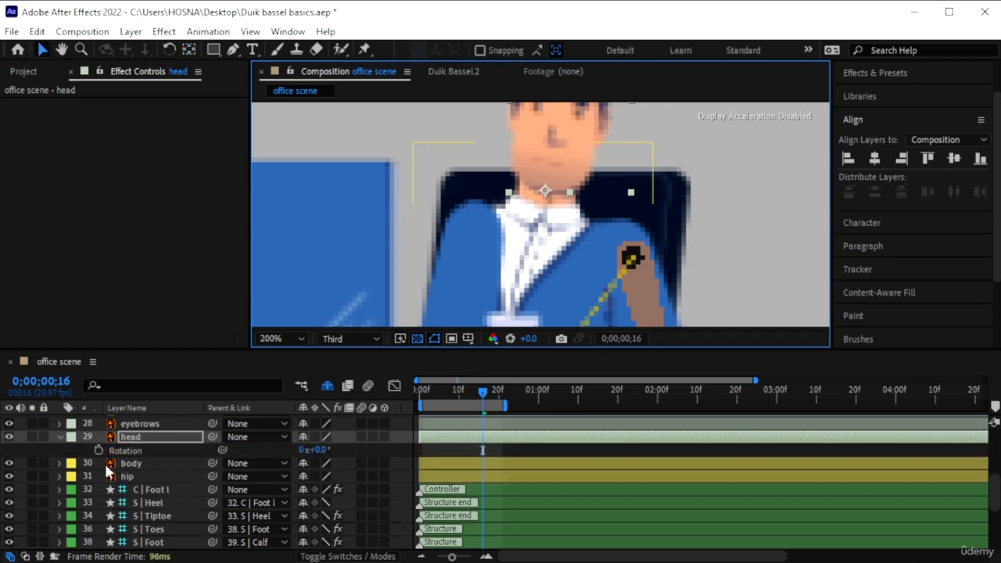
{"action": "left_click", "coordinate": [98, 450]}
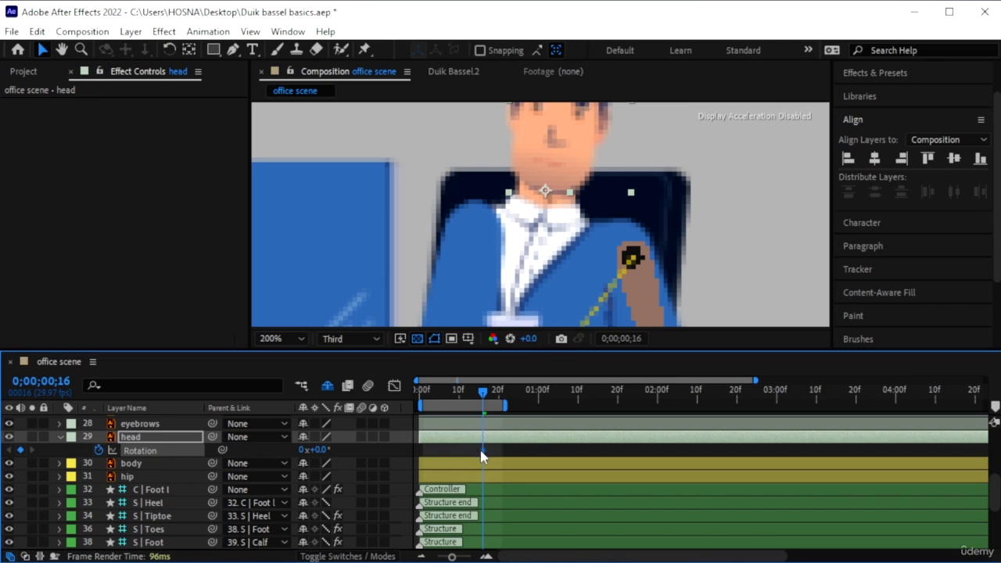
{"action": "left_click_drag", "start_coordinate": [324, 450], "coordinate": [337, 449]}
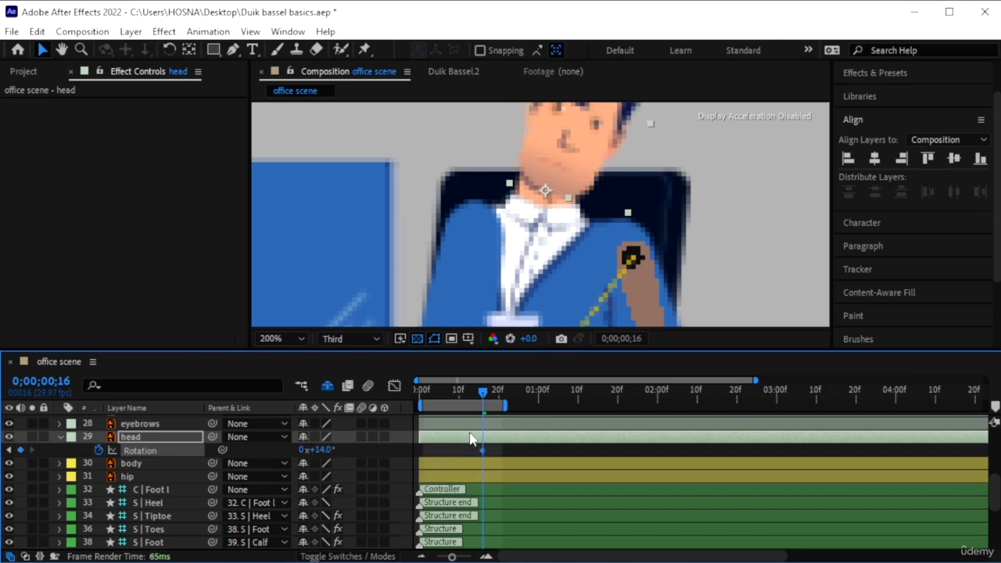
- Add a Rotation keyframe of 0° to the head layer at 0;00;00;07
{"action": "left_click", "coordinate": [447, 389]}
{"action": "left_click_drag", "start_coordinate": [317, 450], "coordinate": [323, 452]}
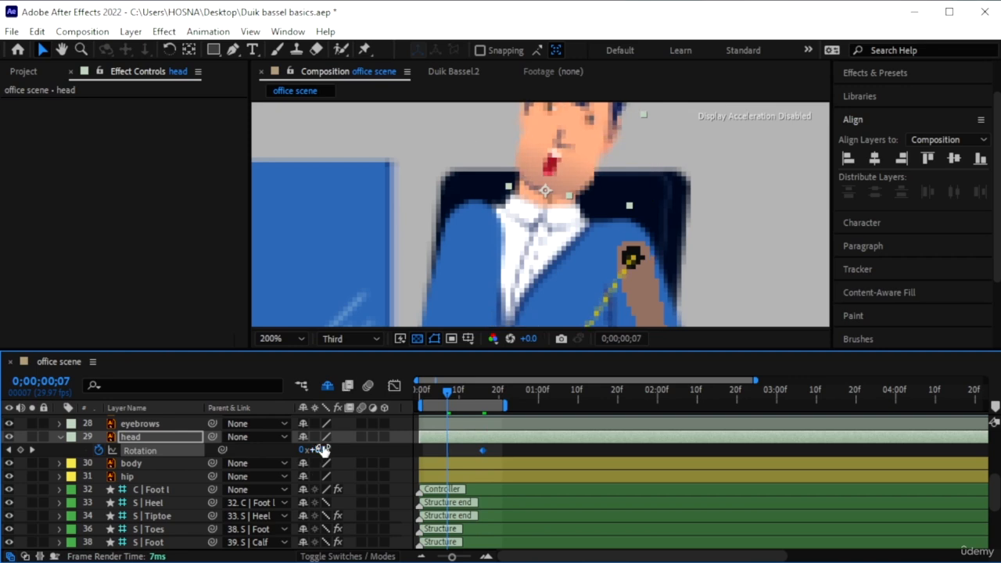
{"action": "left_click", "coordinate": [323, 450]}
{"action": "type", "text": "0"}
{"action": "key", "text": "Return"}
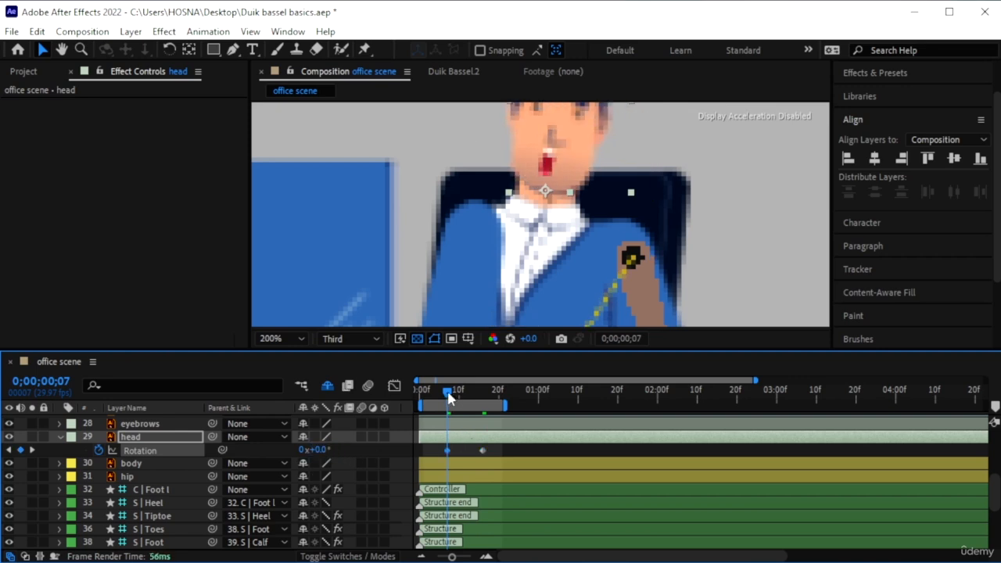
- Fit the whole composition in the viewer and preview the head and leg animation from 0;00;00;00
{"action": "left_click", "coordinate": [294, 338]}
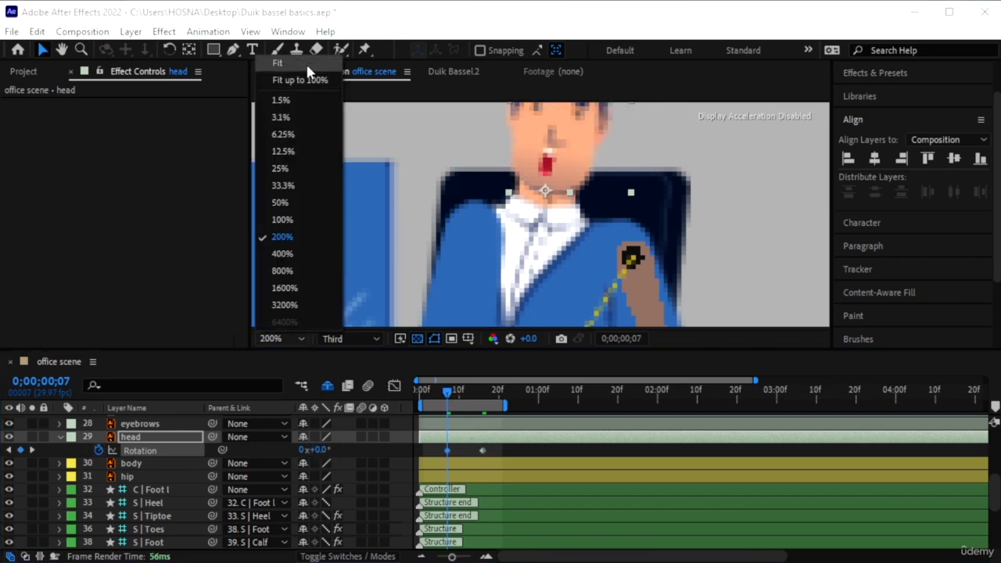
{"action": "left_click", "coordinate": [307, 70]}
{"action": "left_click_drag", "start_coordinate": [445, 391], "coordinate": [414, 394]}
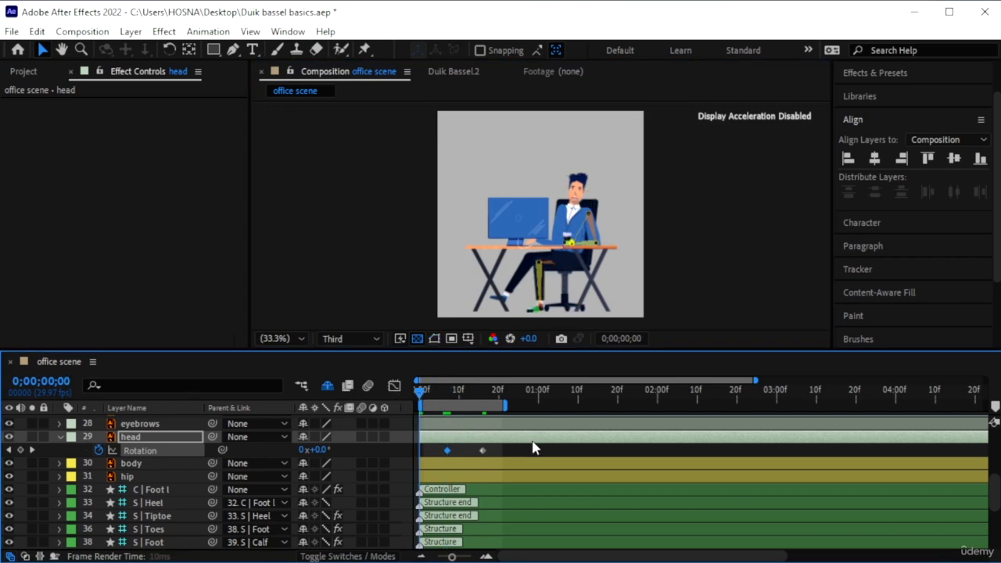
{"action": "key", "text": "space"}
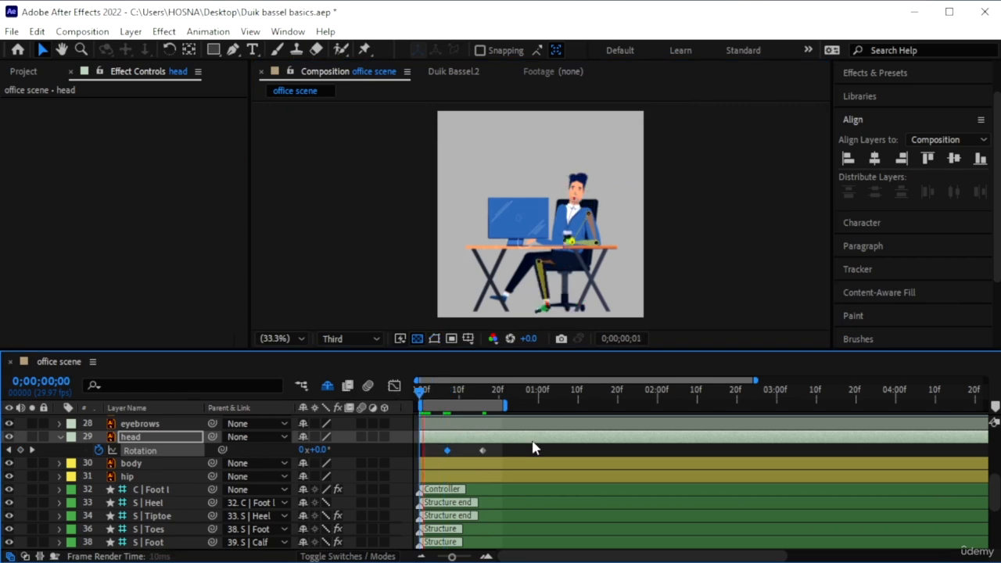